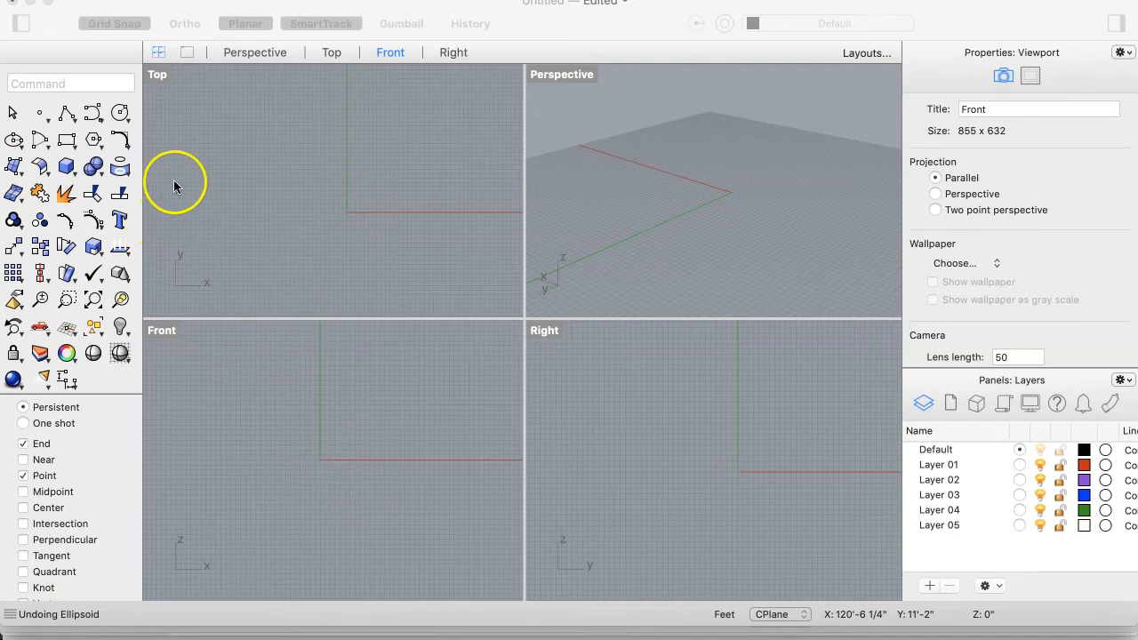
Step: Draw an open degree-3 curve through three control points in the Top view, well to the left of the origin
left_click(95, 115)
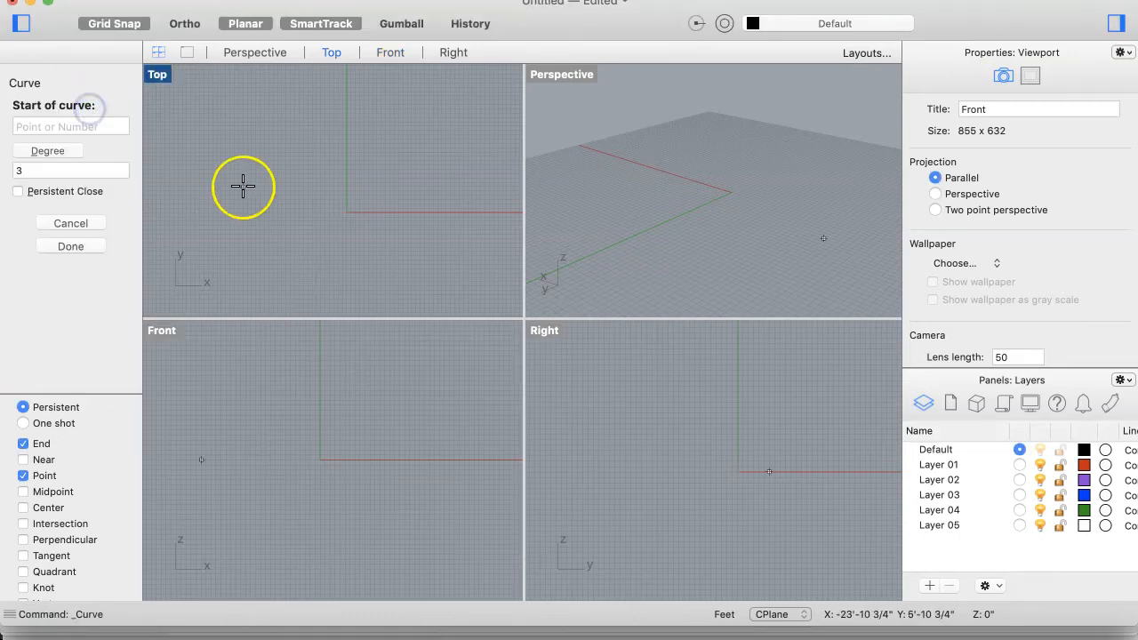
left_click(213, 148)
left_click(246, 164)
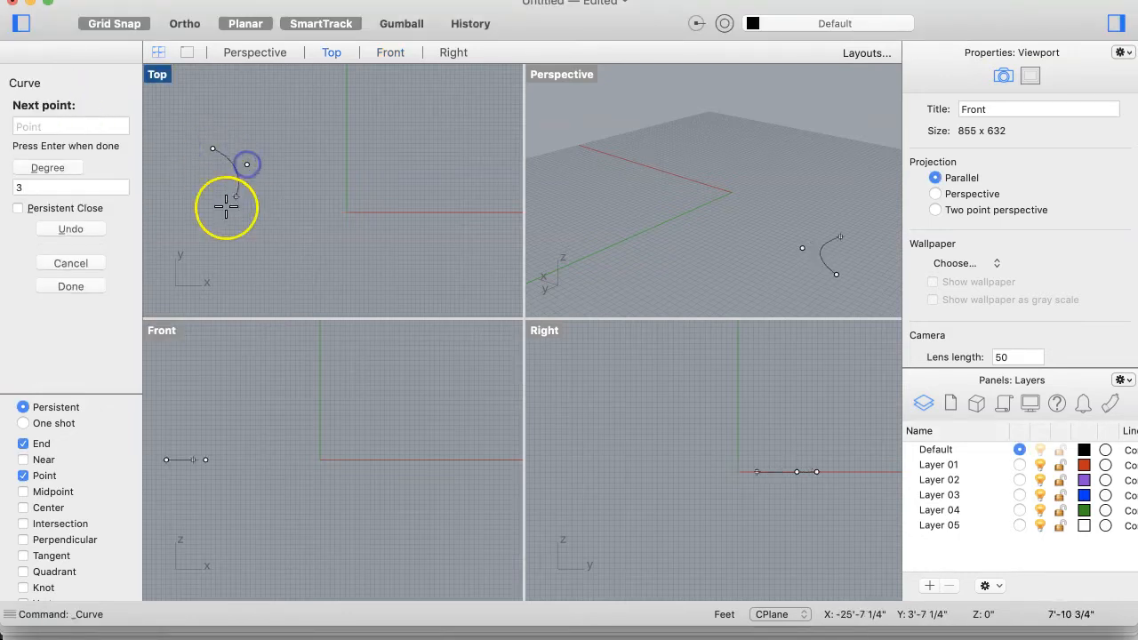
left_click(222, 198)
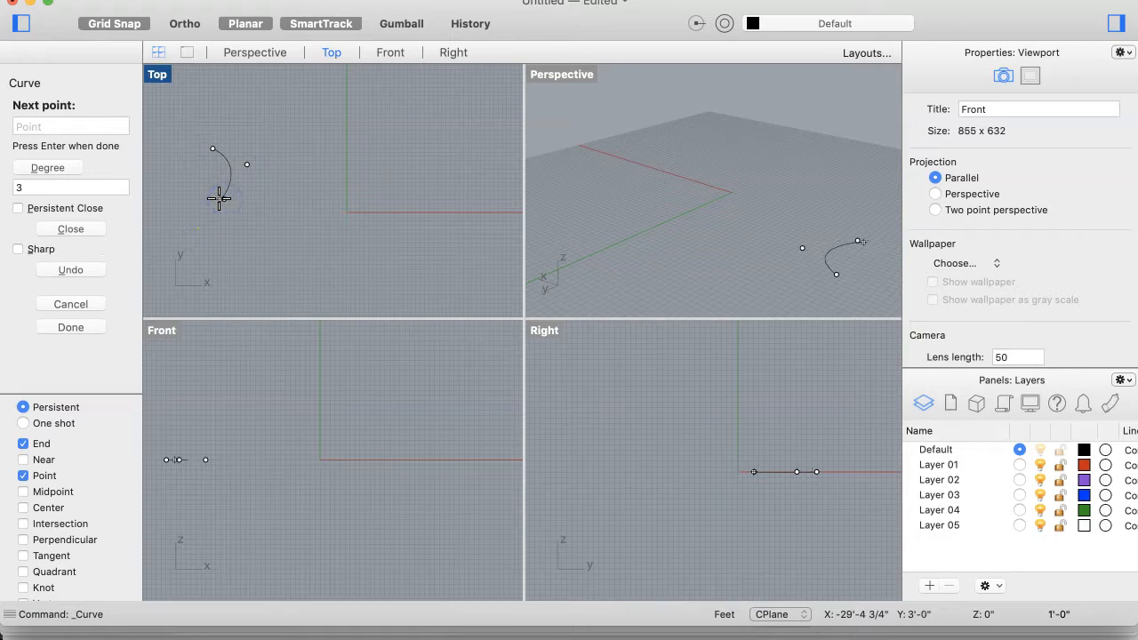
key("Return")
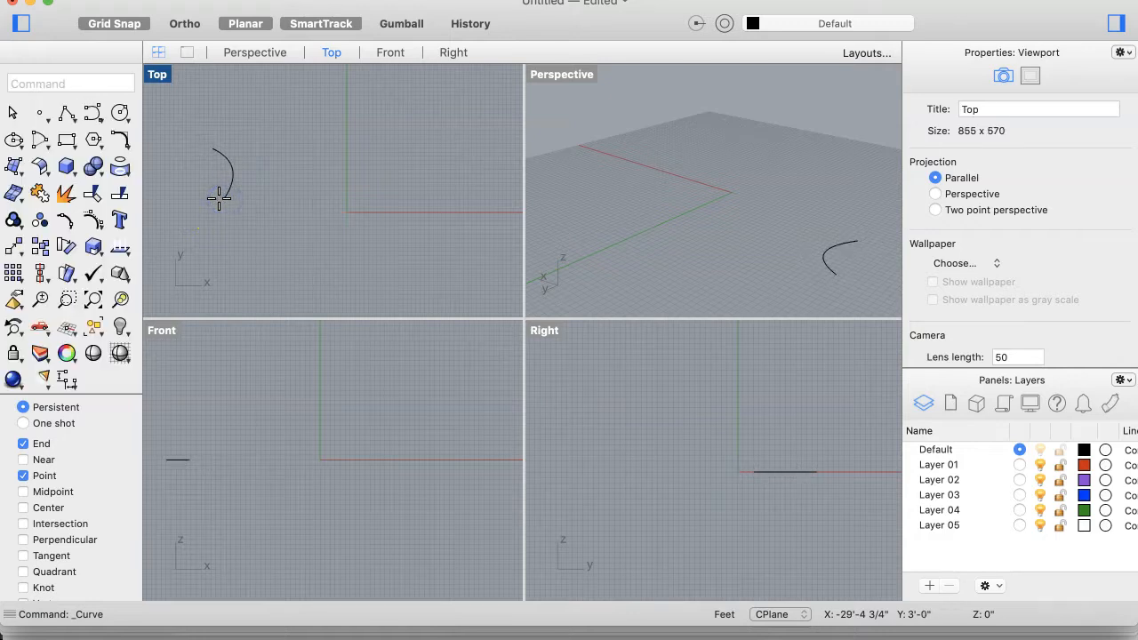
Step: Create a four-corner surface from corner points in the Top view, between the curve and the vertical axis
left_click(59, 147)
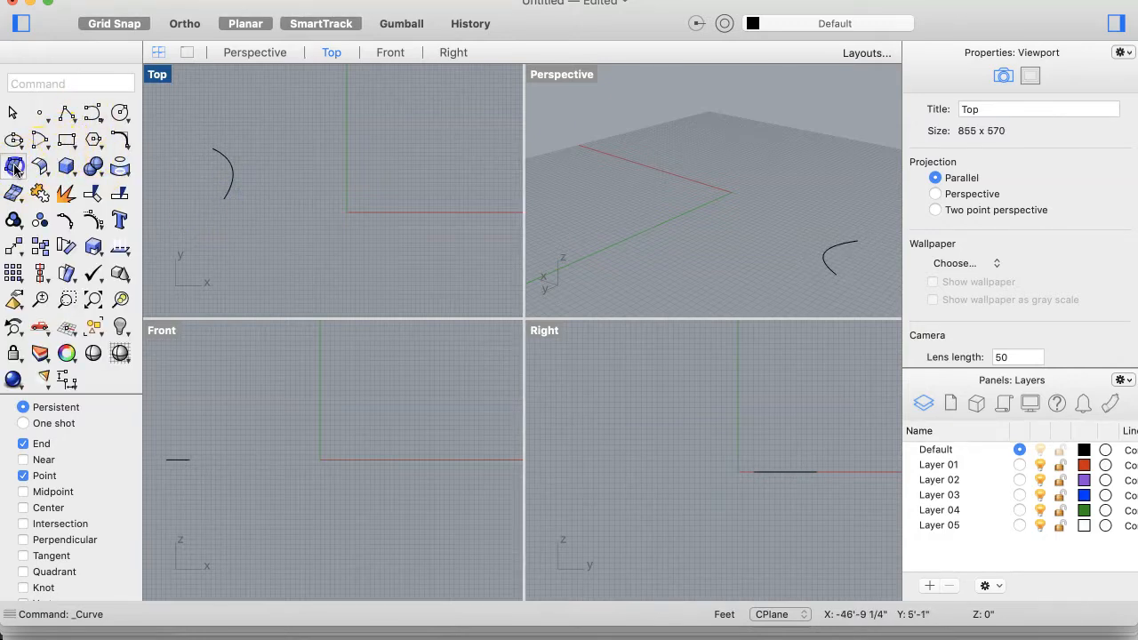
left_click(263, 144)
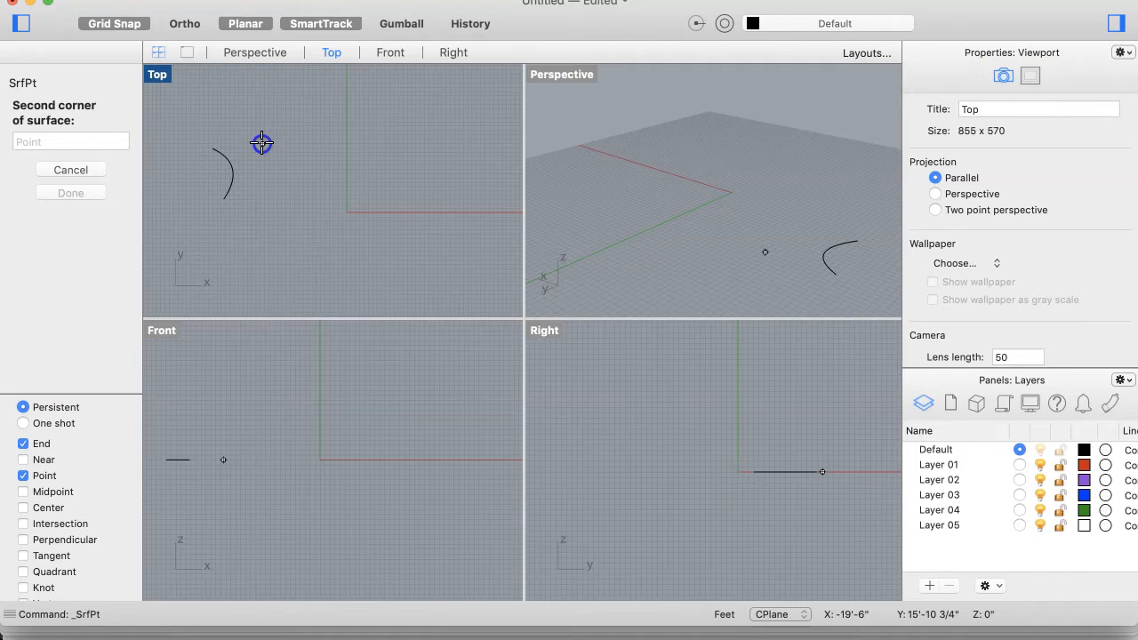
left_click(331, 197)
left_click(332, 109)
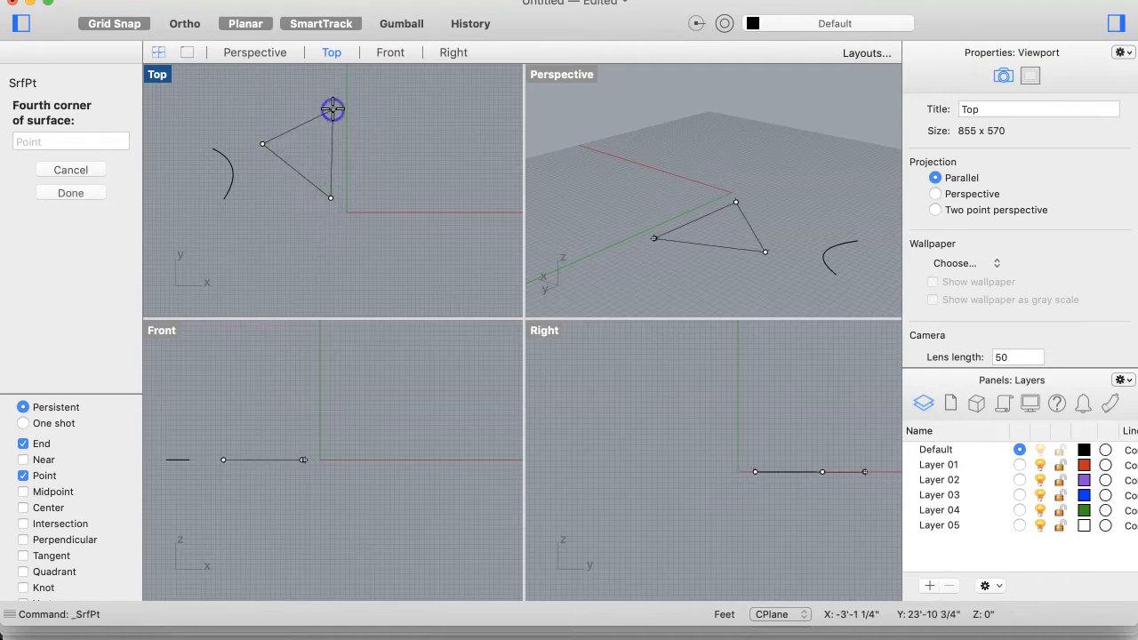
left_click(280, 90)
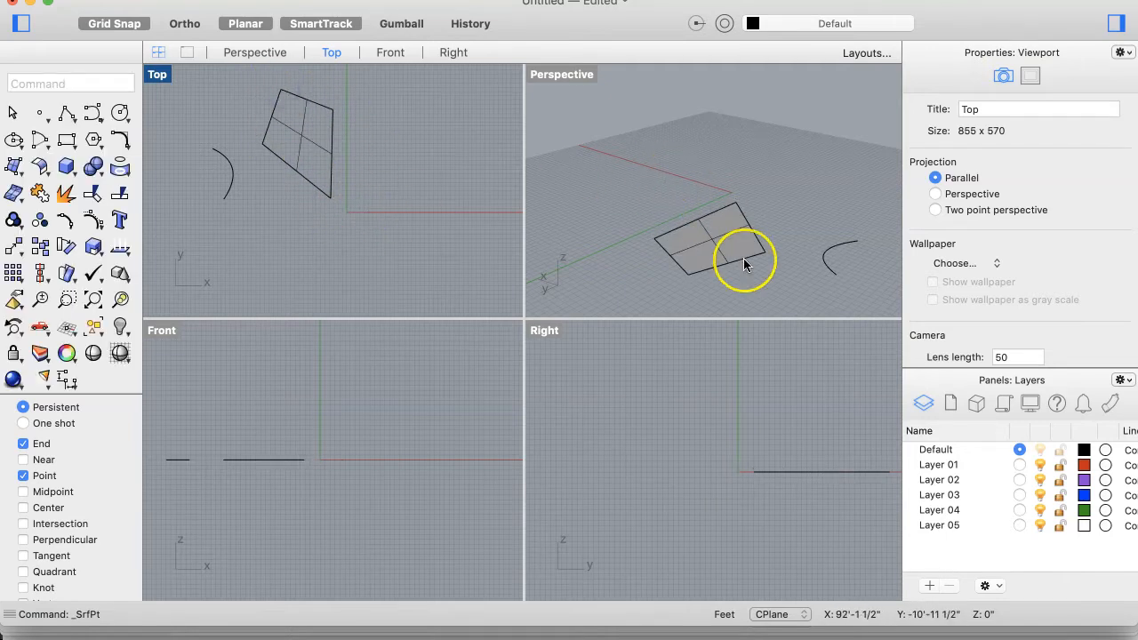
Step: Extrude the four-corner surface straight upward as a solid, about 11 ft high
scroll(744, 258, "down", 5)
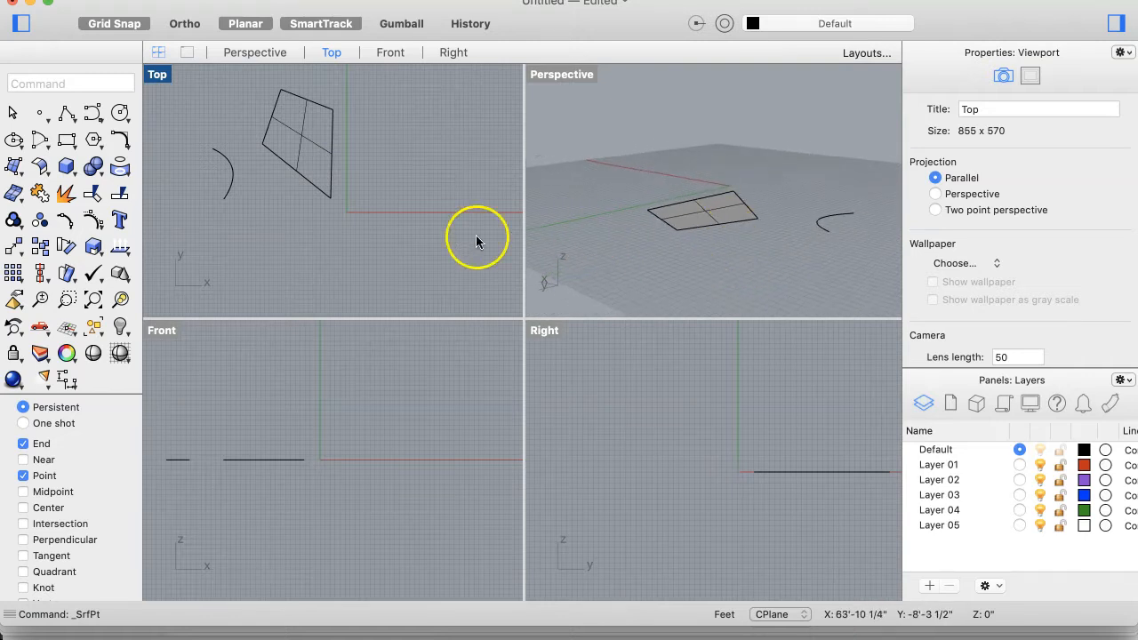
left_click(298, 119)
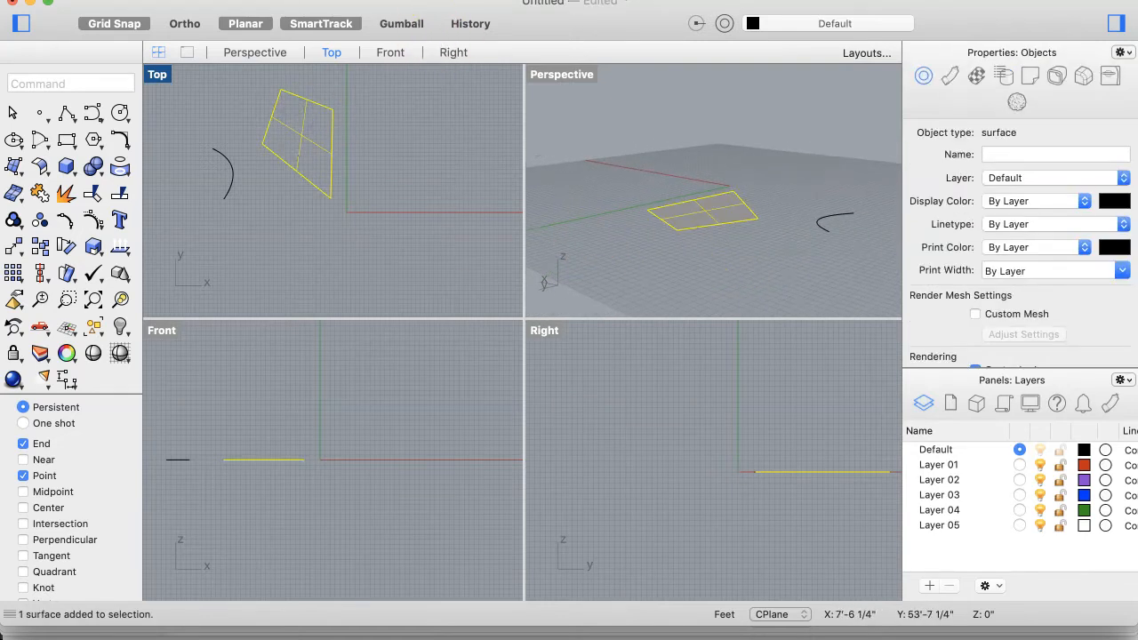
left_click(379, 0)
mouse_move(467, 253)
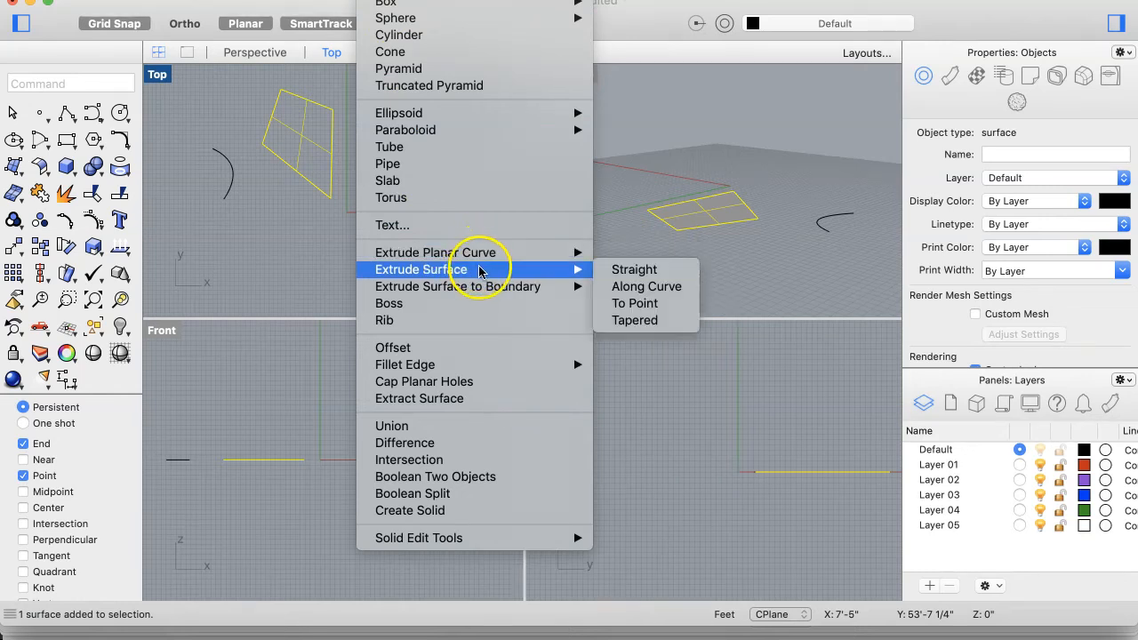
left_click(631, 270)
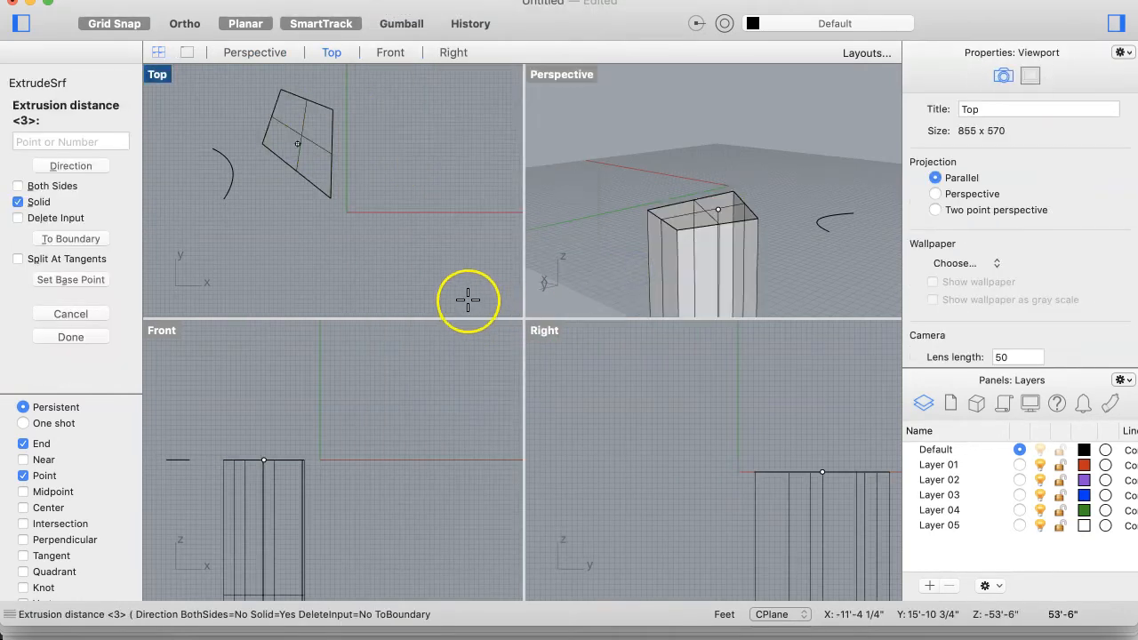
left_click(267, 402)
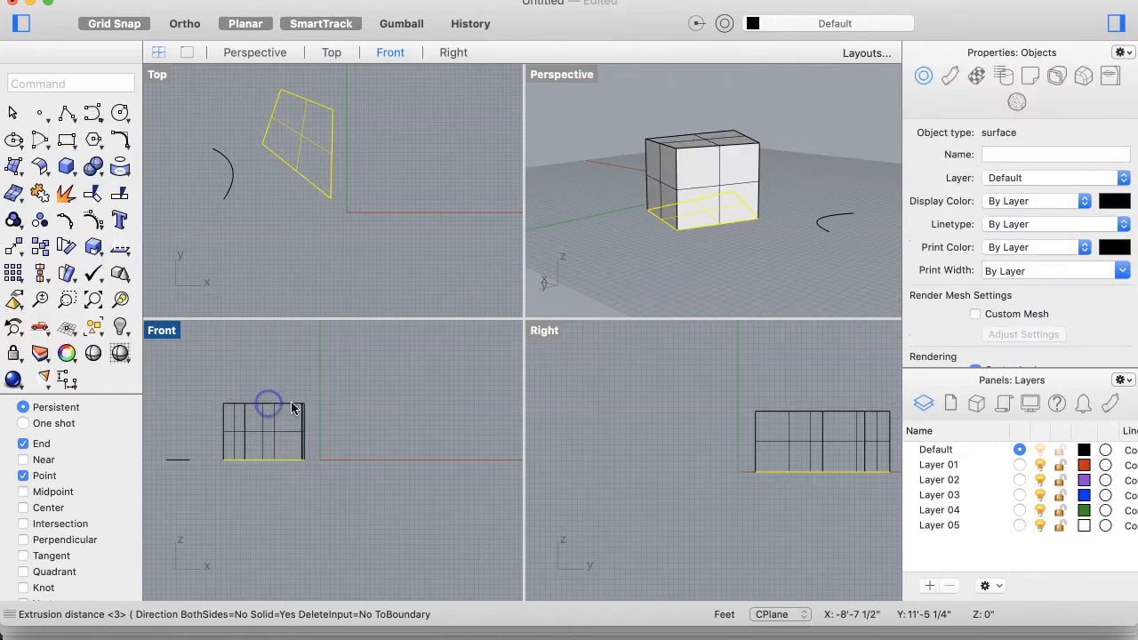
Step: Try to build a closed polysurface from the extruded block with Create Solid, keeping Delete Input on
left_click(732, 152)
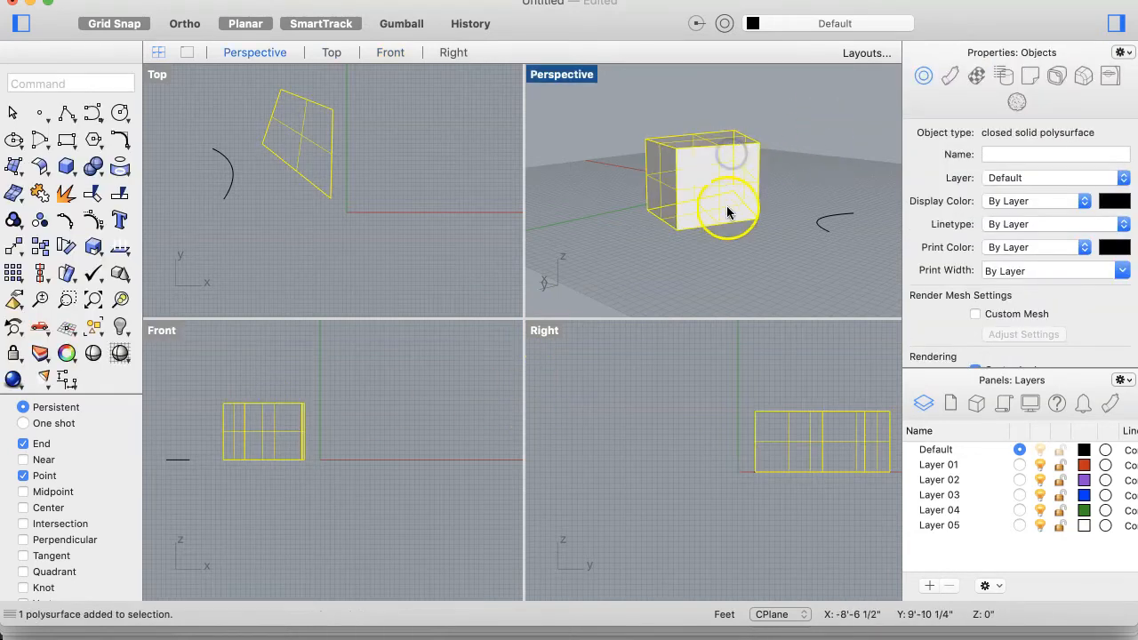
right_click_drag(711, 257, 709, 260)
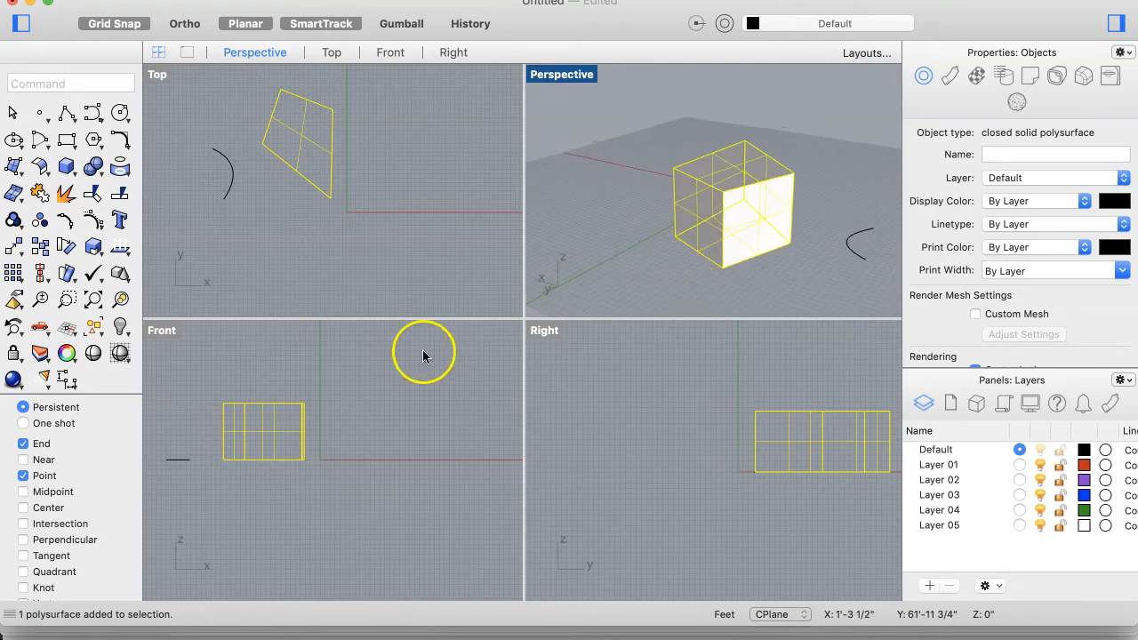
right_click_drag(762, 229, 756, 223)
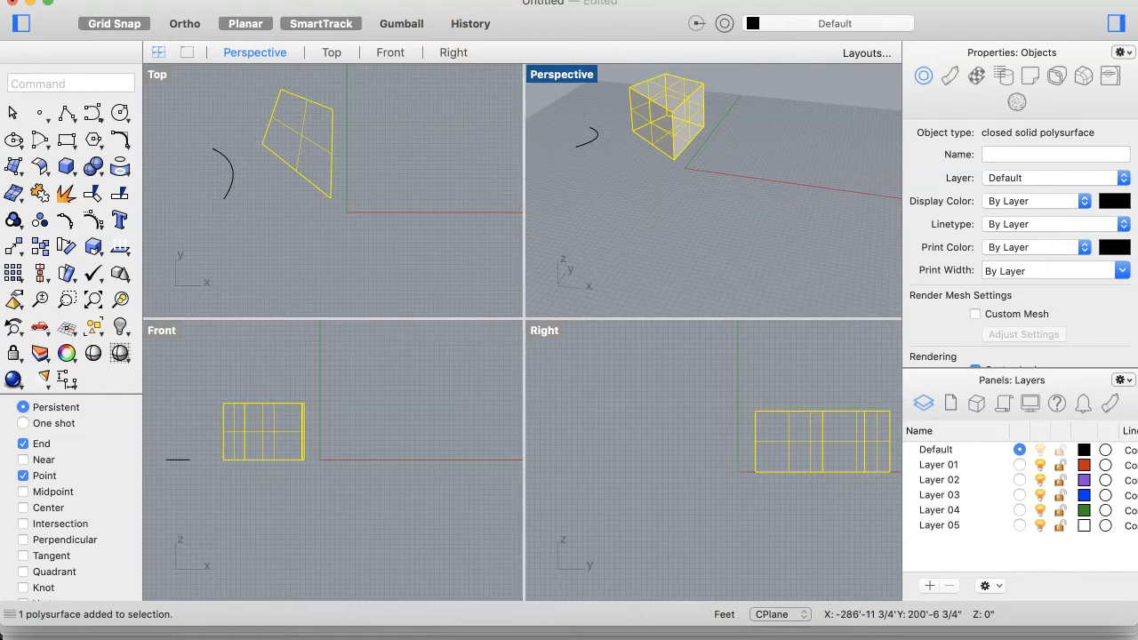
left_click(379, 0)
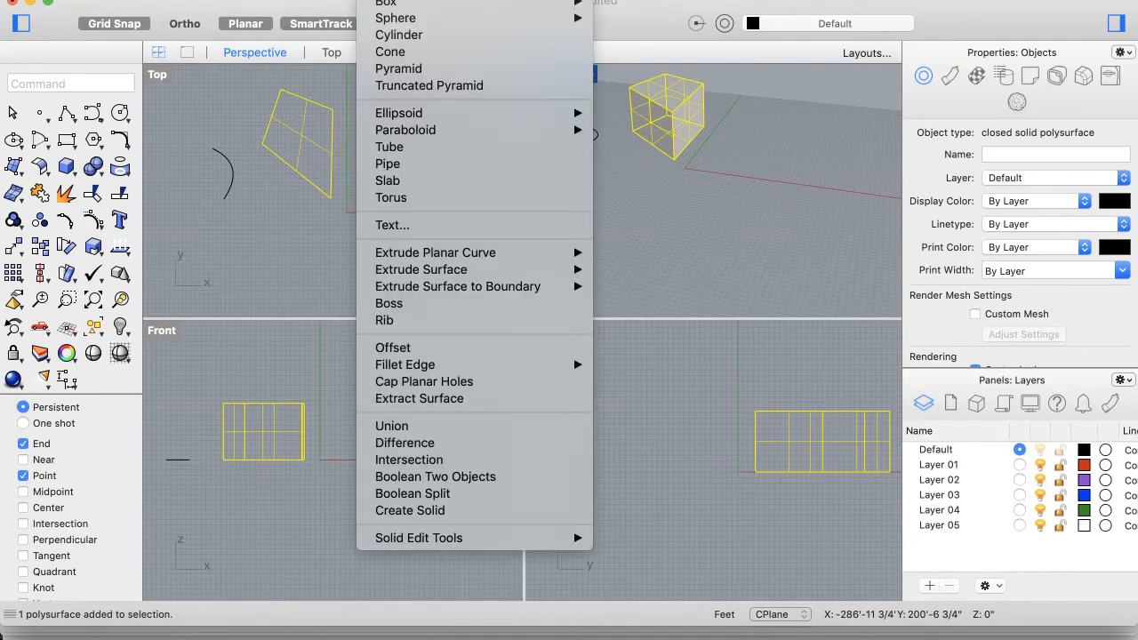
left_click(440, 511)
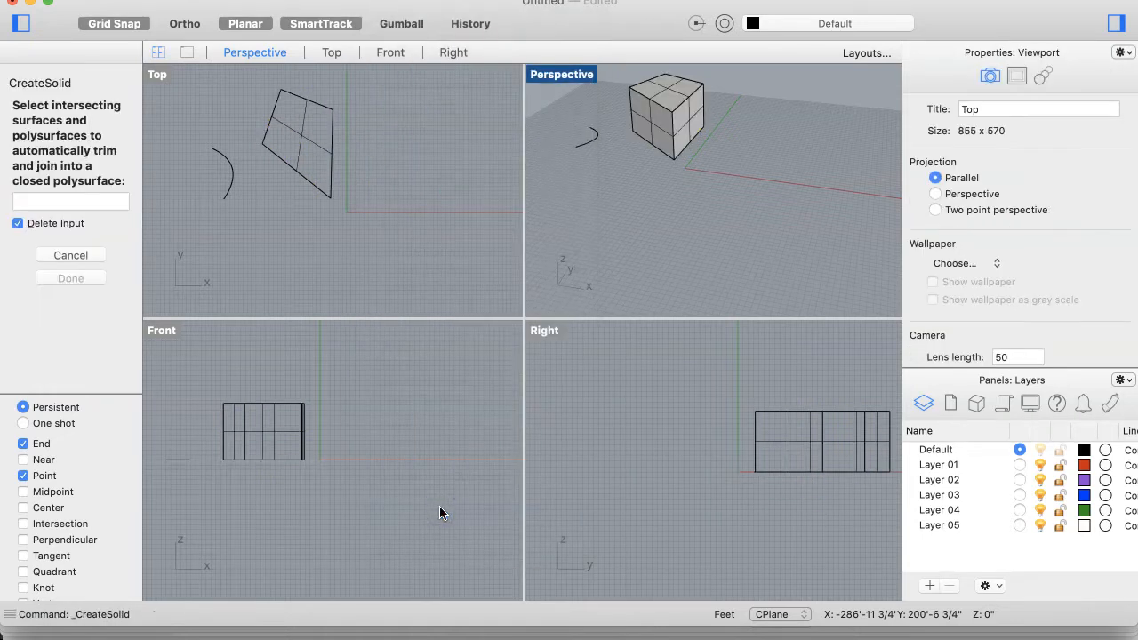
left_click(684, 104)
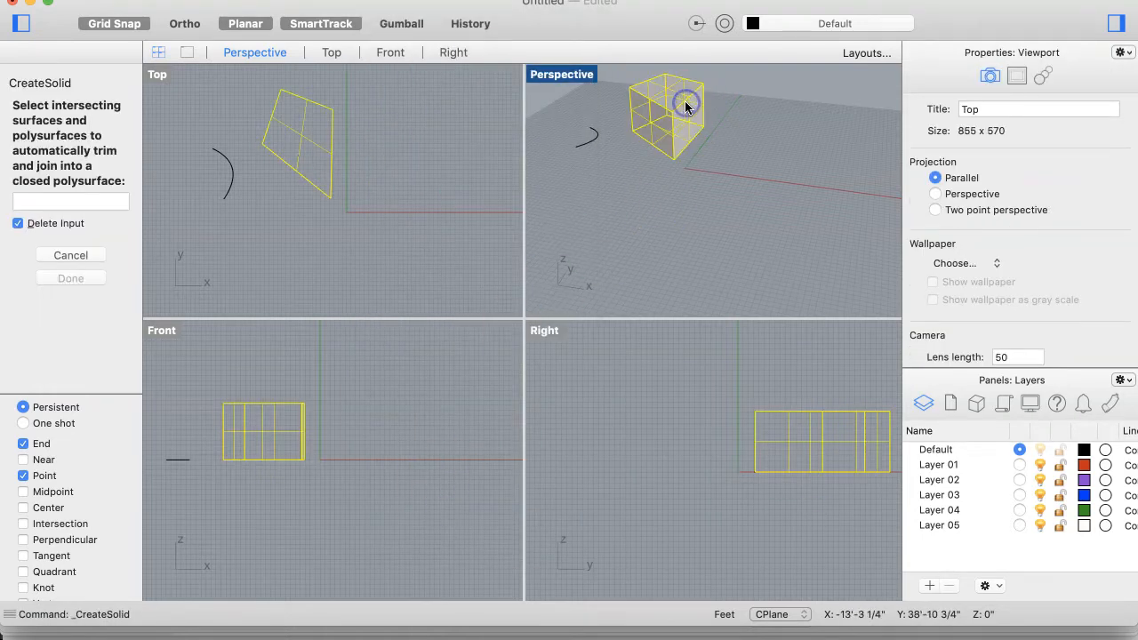
key("Return")
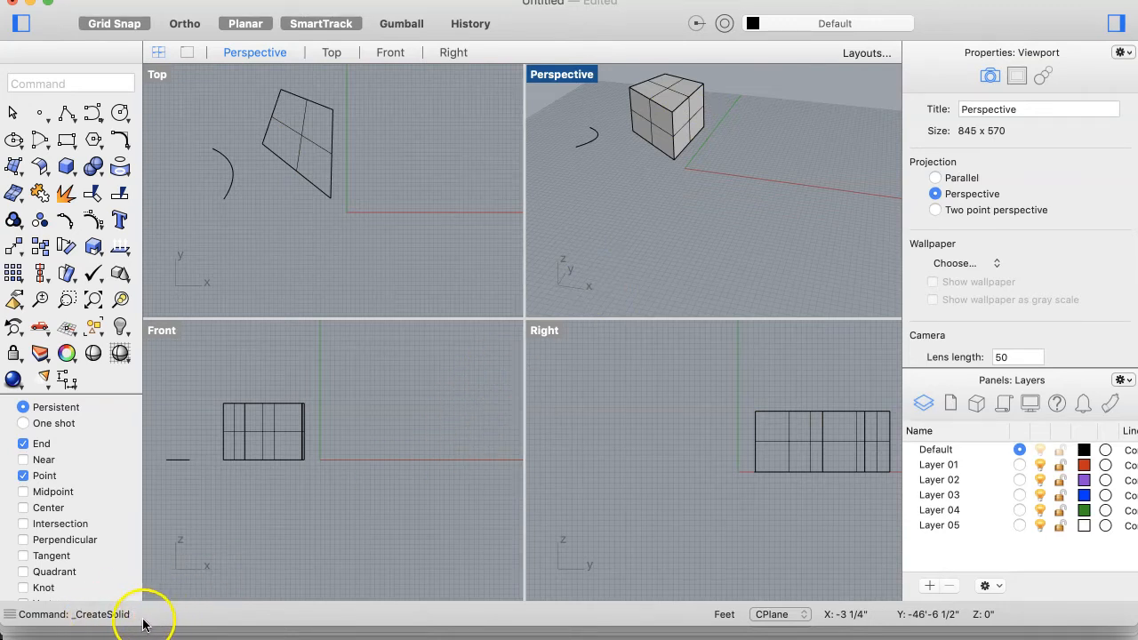
left_click(705, 103)
left_click(619, 197)
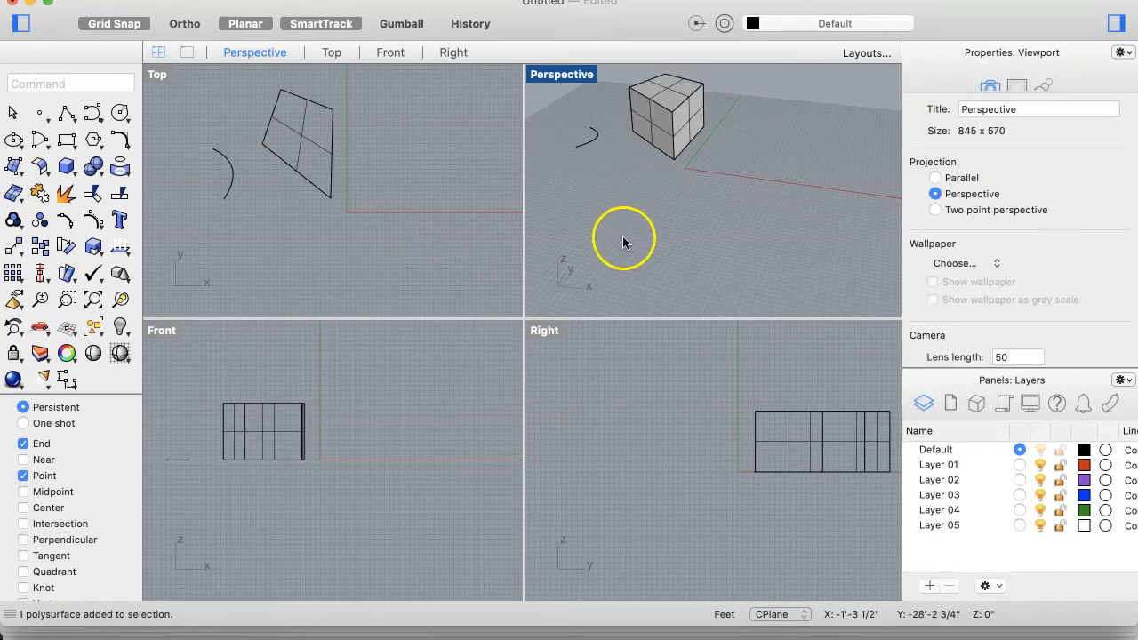
Step: Create an ellipsoid from its center just below the X axis in the Top view, reaching about 15 ft from its center along X
right_click_drag(638, 160, 638, 160)
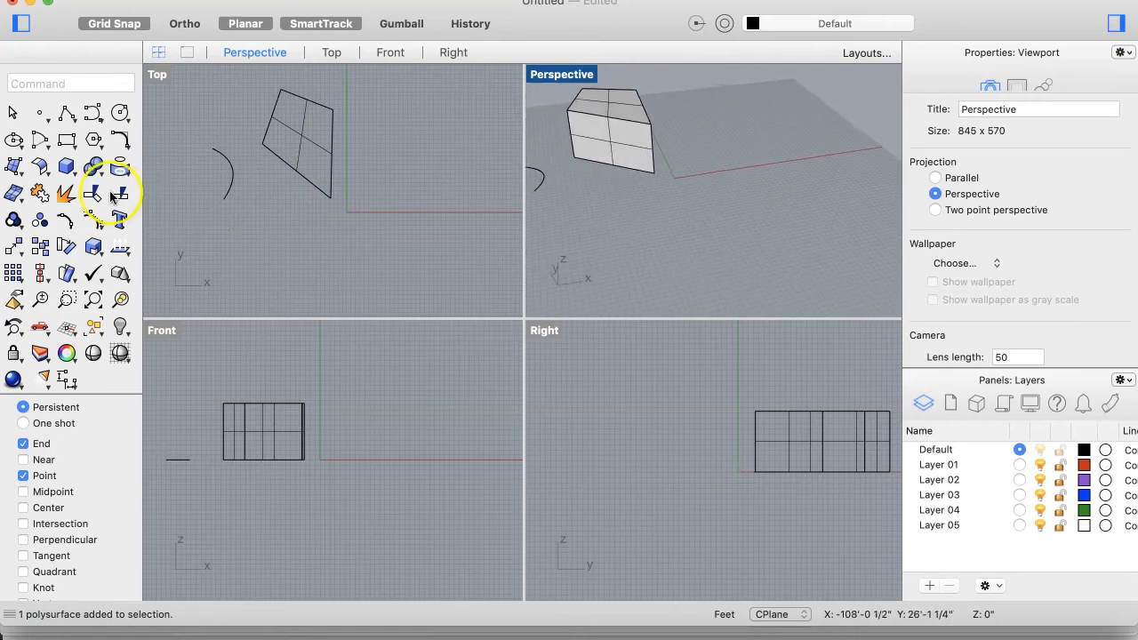
left_click(66, 168)
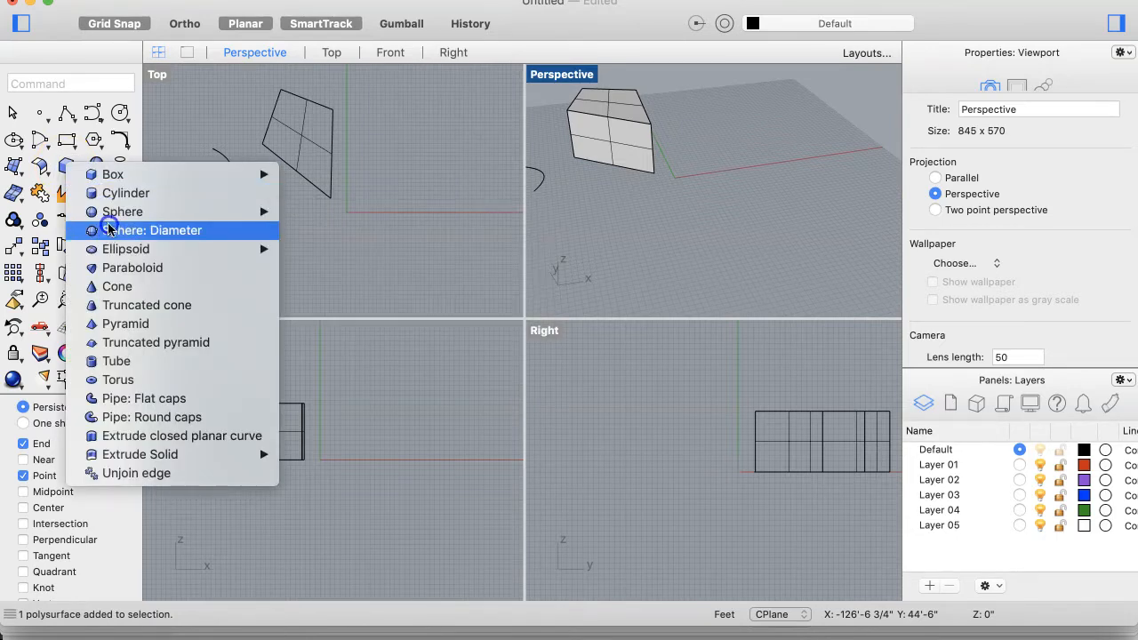
mouse_move(122, 180)
mouse_move(148, 248)
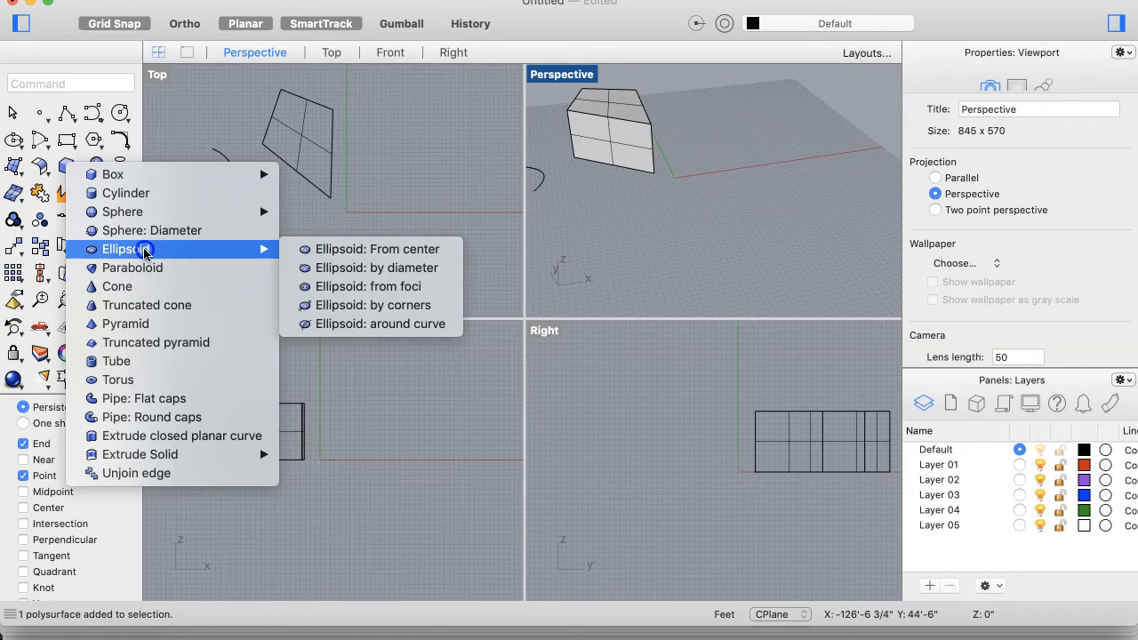
left_click(316, 249)
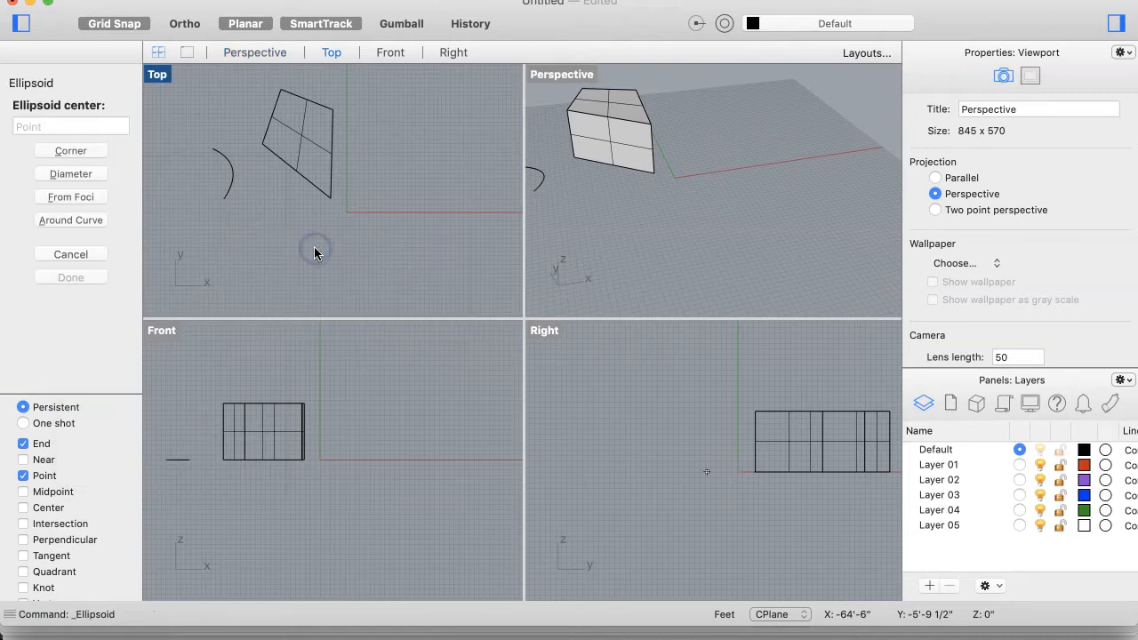
left_click(411, 232)
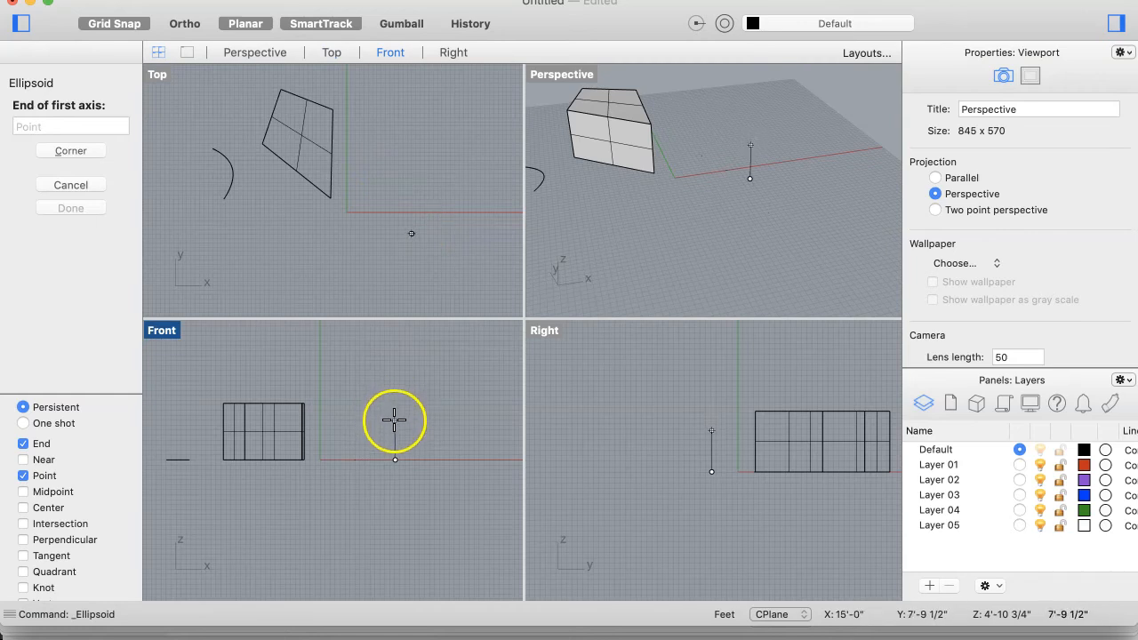
key("shift")
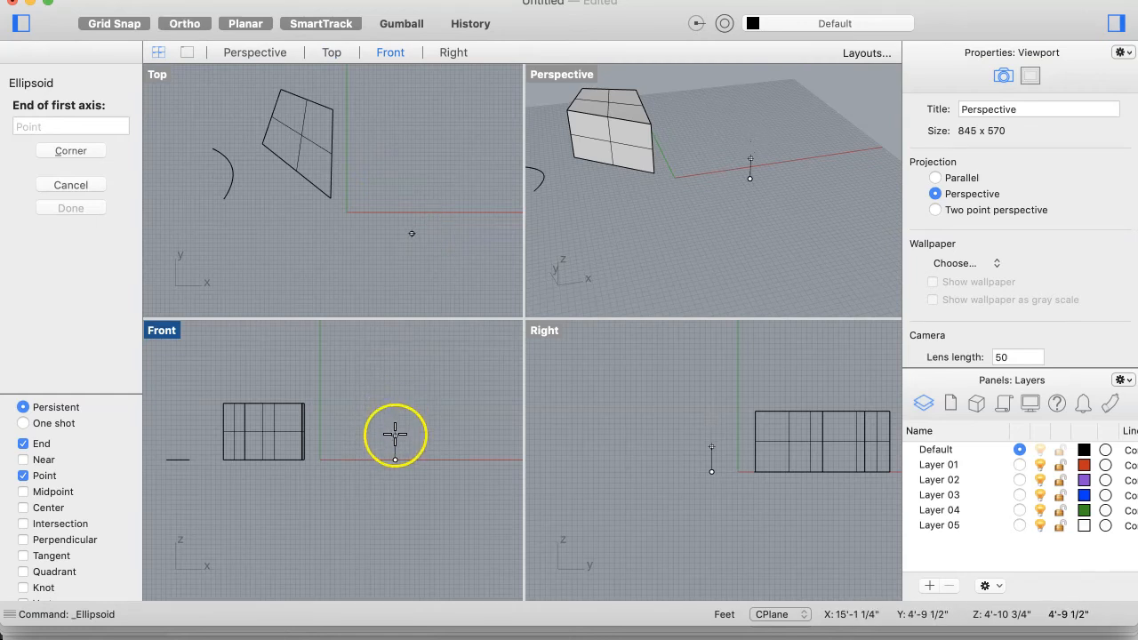
left_click(395, 434)
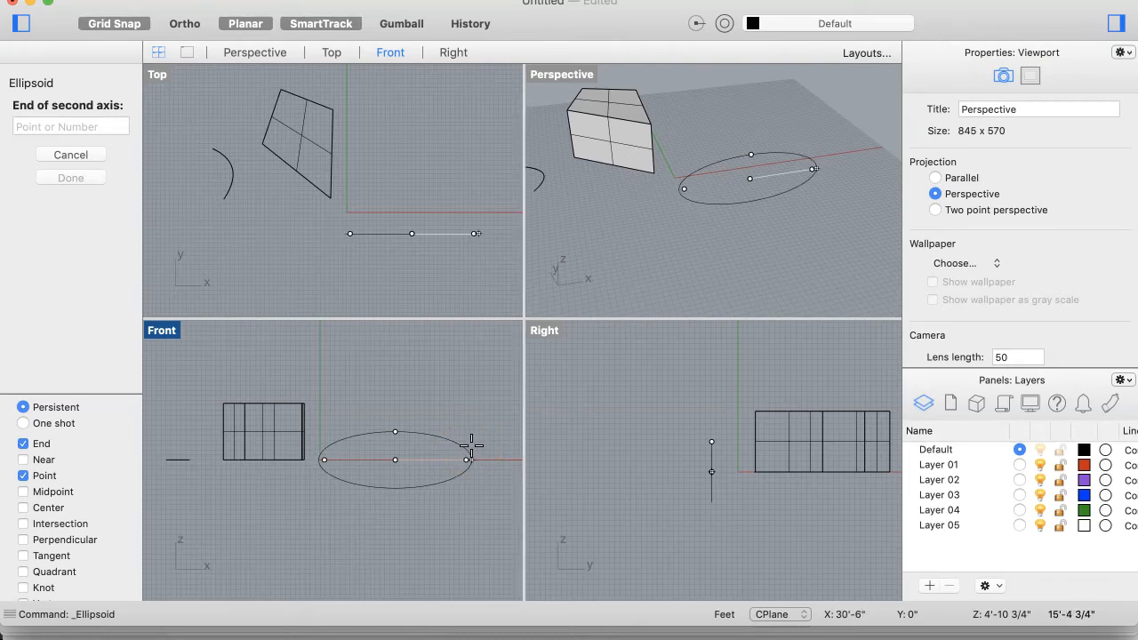
left_click(471, 446)
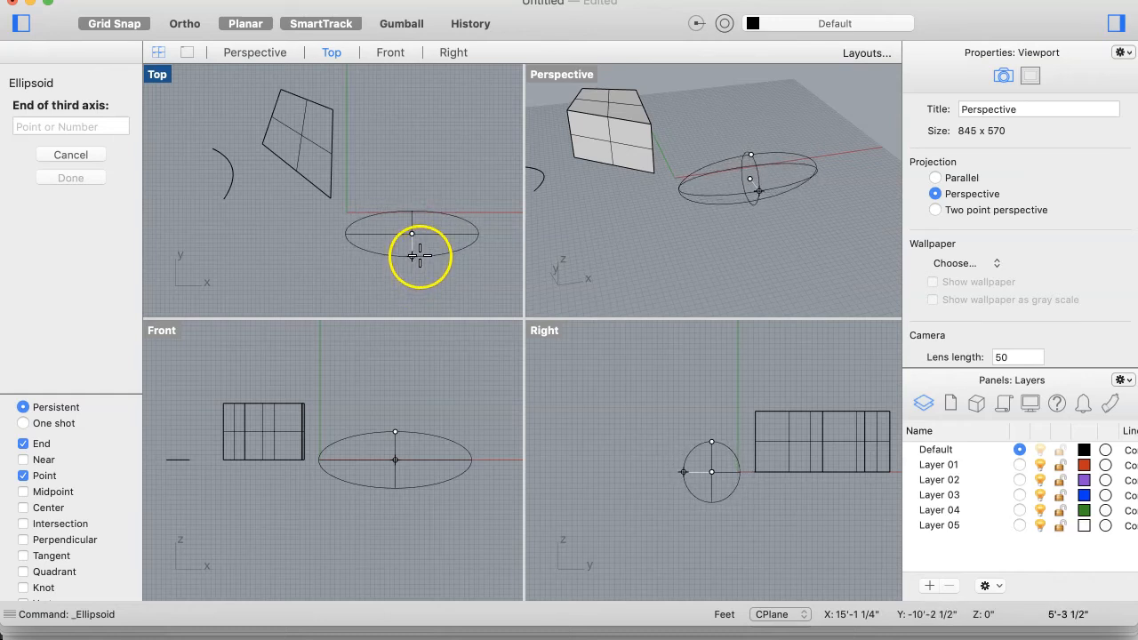
left_click(418, 259)
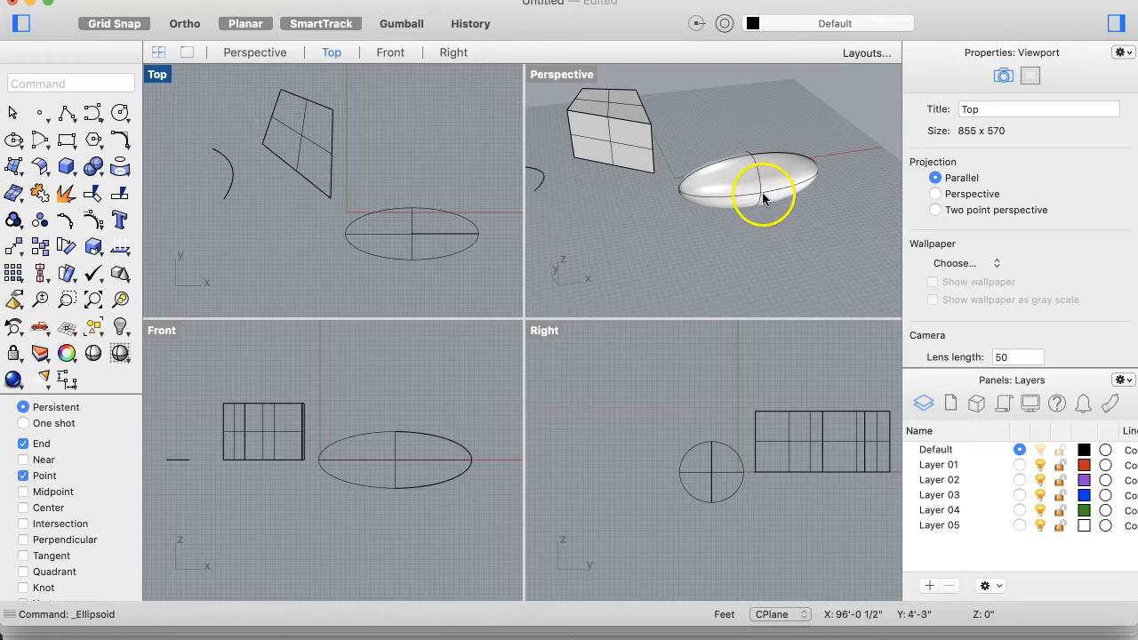
Step: Move the ellipsoid over to the extruded block and raise it so it cuts through the block's upper edge
mouse_move(745, 204)
right_mouse_down()
mouse_move(769, 237)
mouse_move(750, 178)
mouse_move(745, 204)
mouse_move(758, 211)
right_mouse_up()
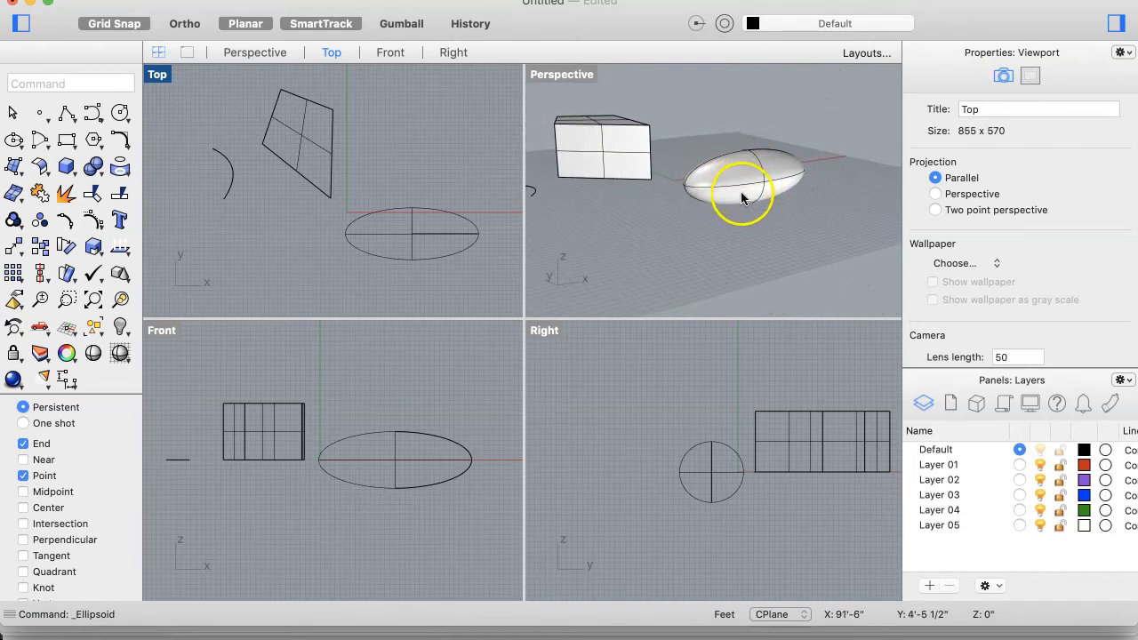
mouse_move(737, 217)
right_mouse_down()
mouse_move(738, 200)
mouse_move(756, 190)
mouse_move(730, 223)
right_mouse_up()
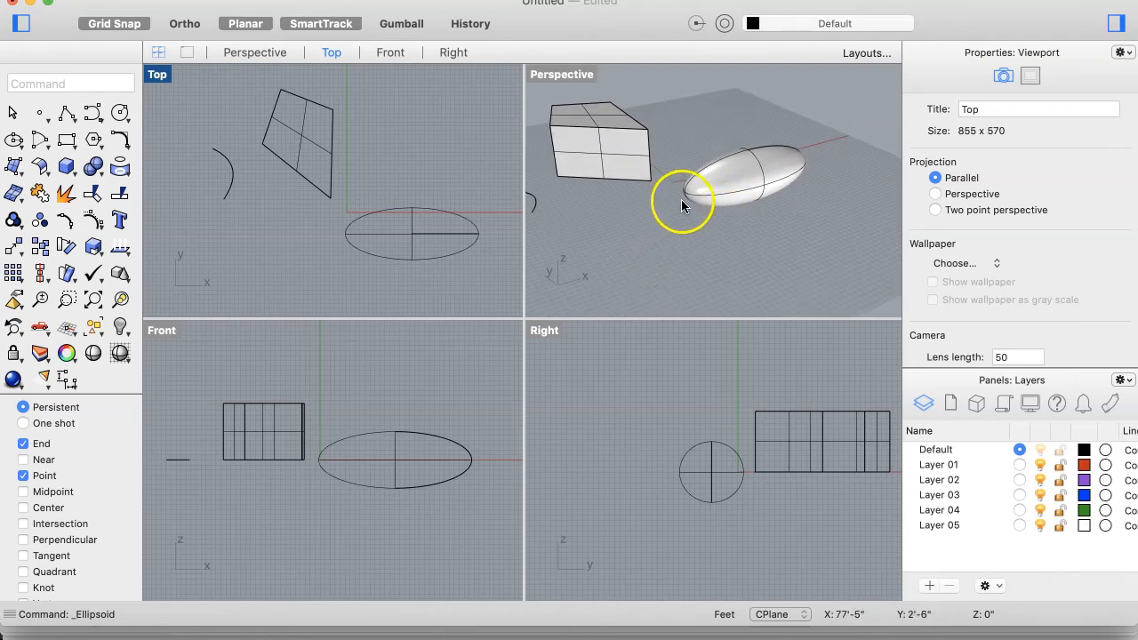
right_click_drag(734, 192, 734, 192)
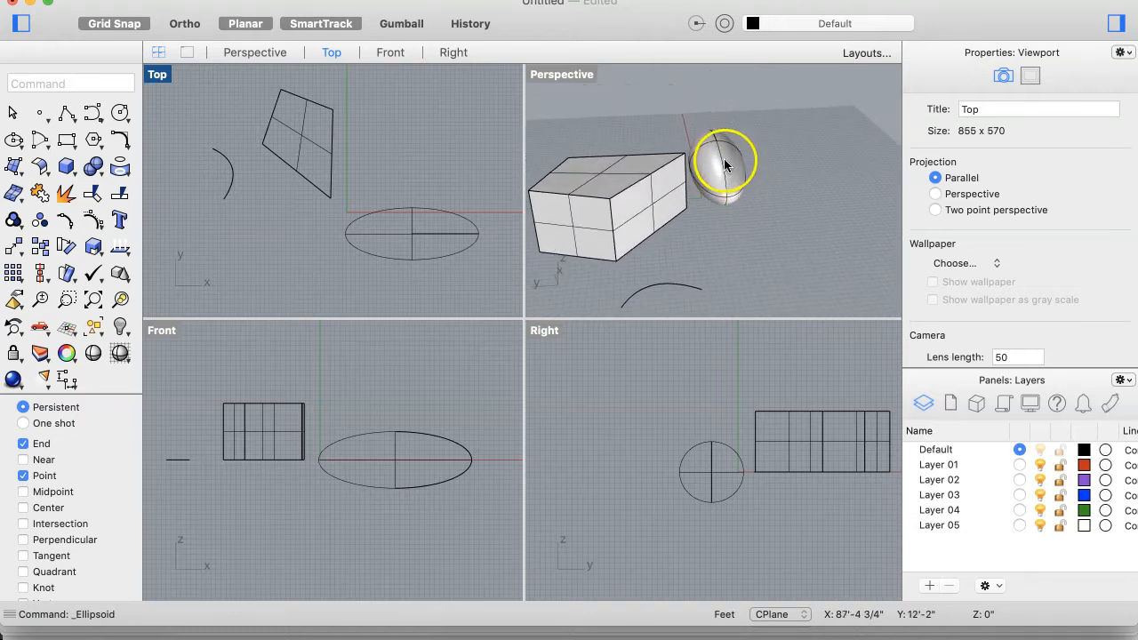
left_click(725, 164)
left_click_drag(722, 167, 603, 181)
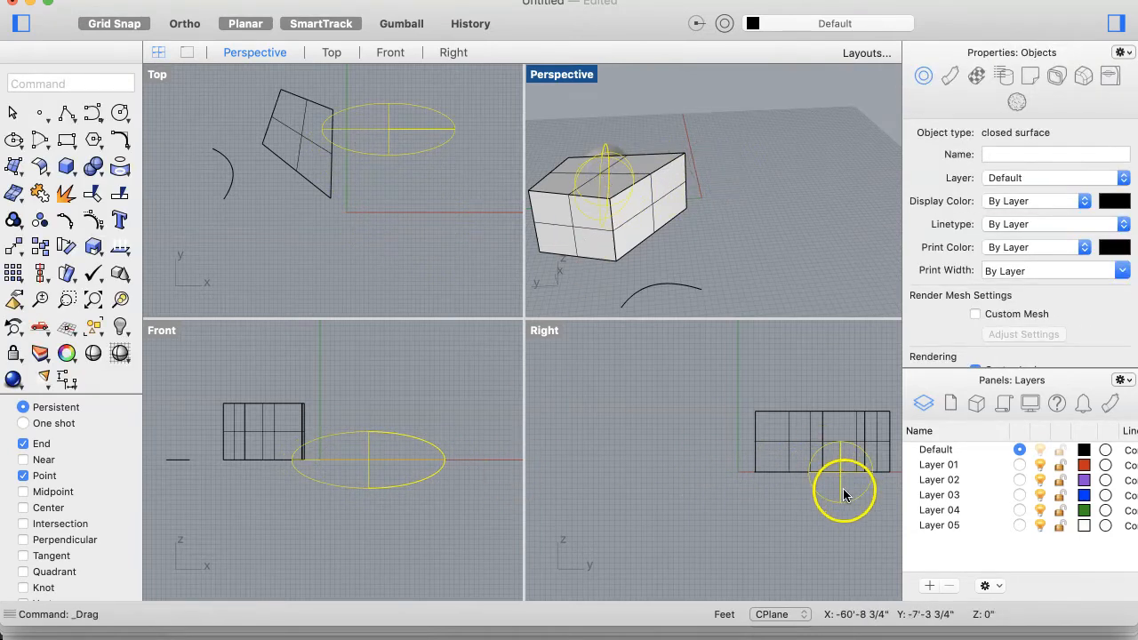
left_click_drag(841, 491, 823, 440)
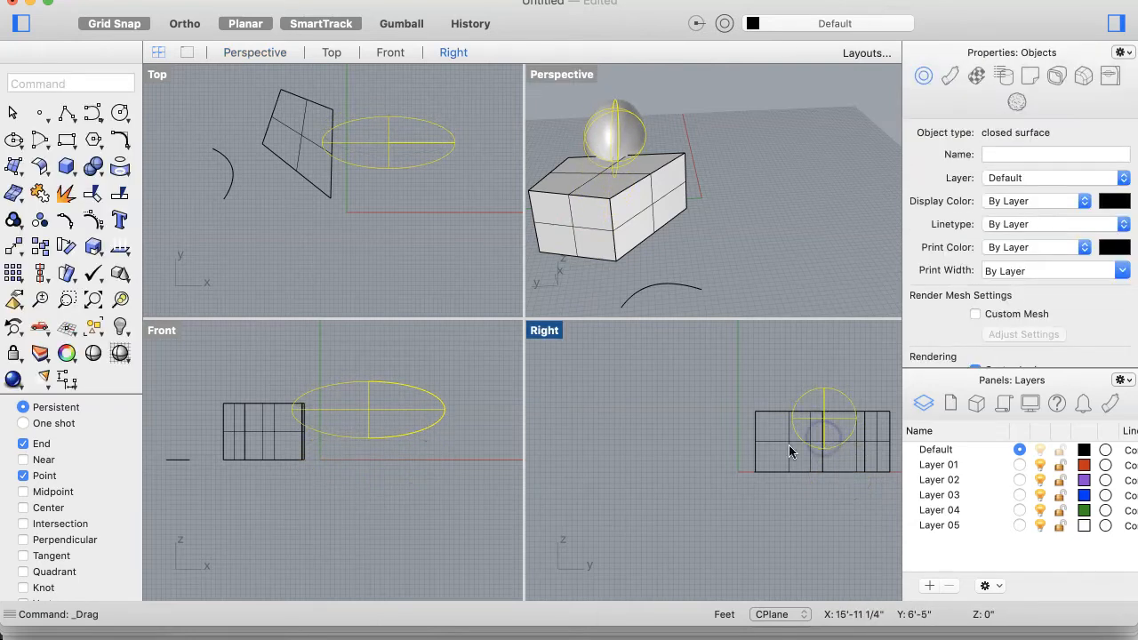
Step: Move the ellipsoid along X in the Front view until it passes through the block and extends beyond both sides
left_click_drag(373, 405, 279, 410)
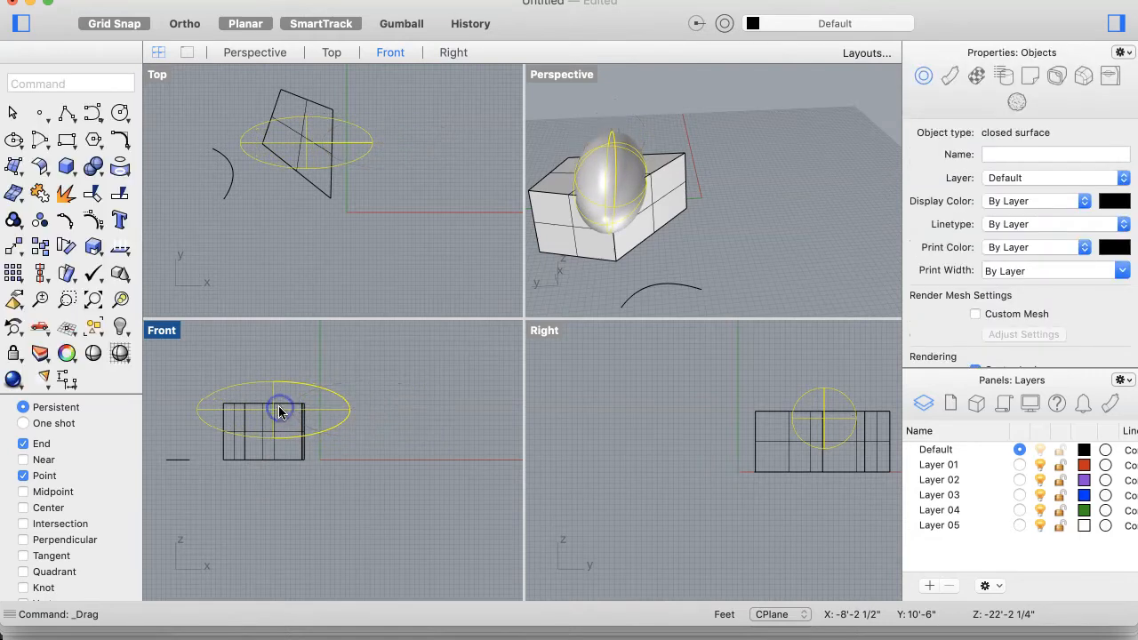
right_click_drag(594, 261, 718, 253)
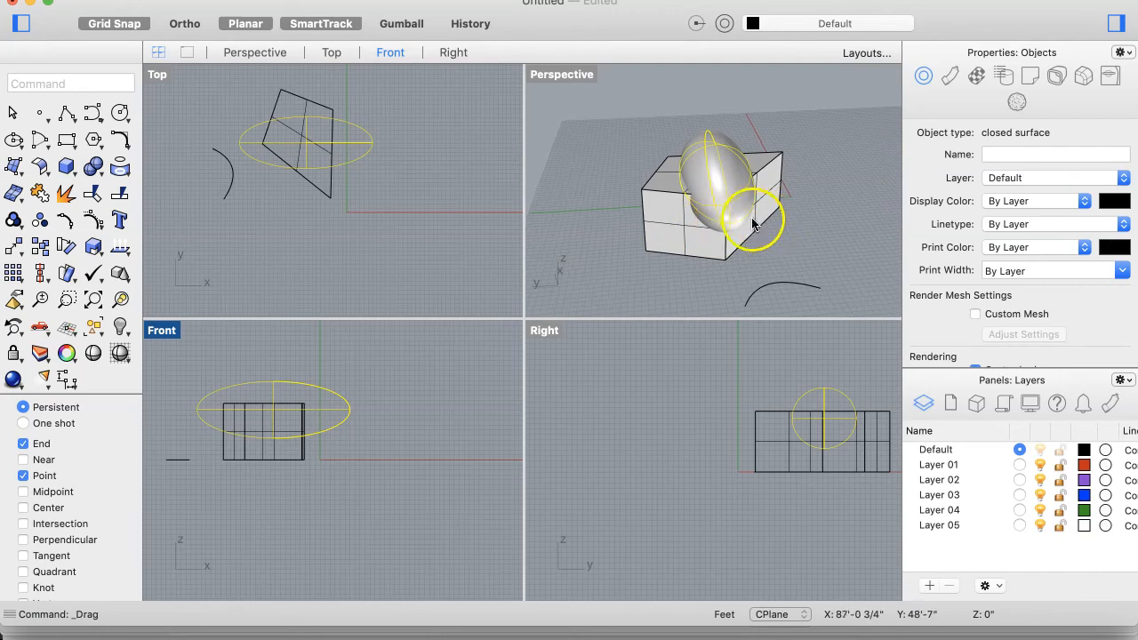
left_click(814, 226)
right_click_drag(814, 226, 814, 226)
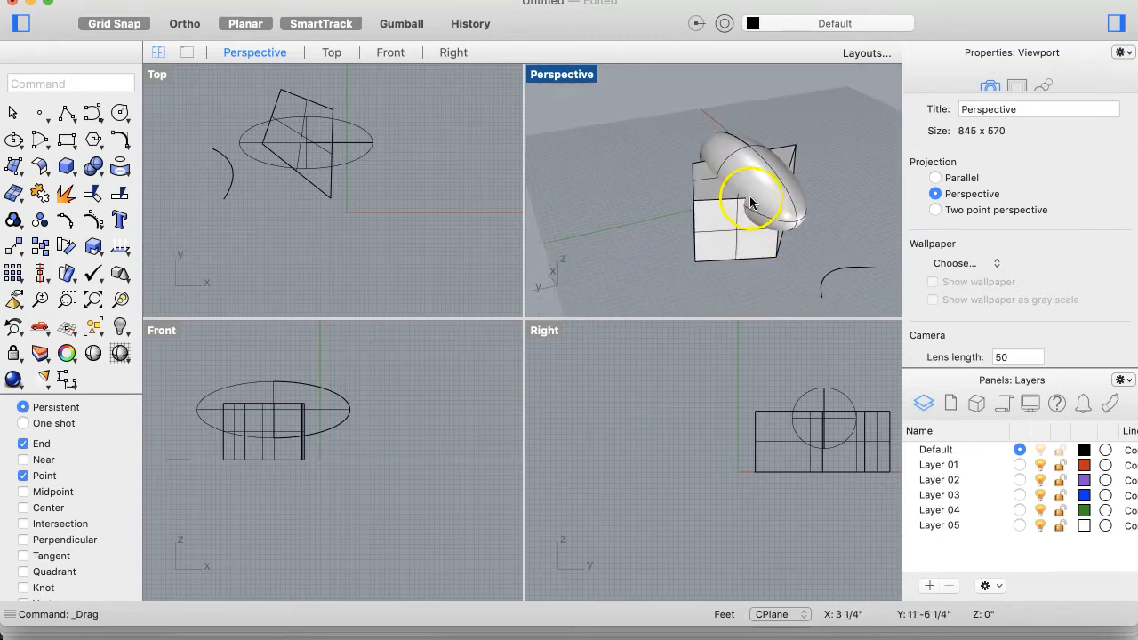
Step: Run Boolean Two Objects on the extruded block and the ellipsoid, keeping Delete Input on
left_click_drag(790, 232, 743, 193)
left_click_drag(736, 240, 815, 157)
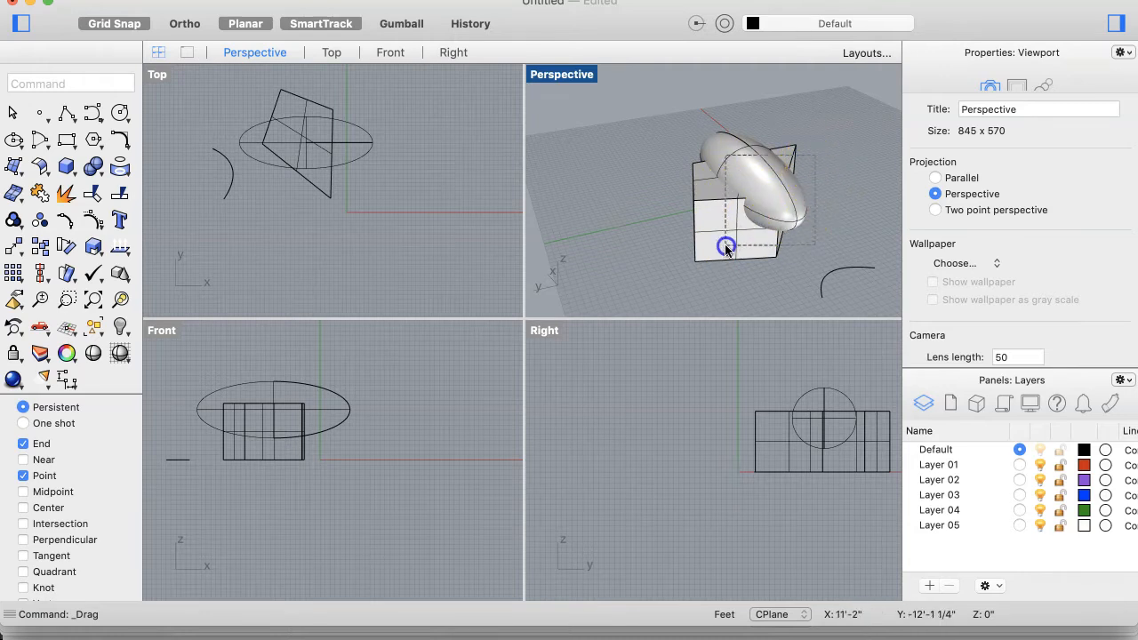
left_click_drag(725, 249, 726, 249)
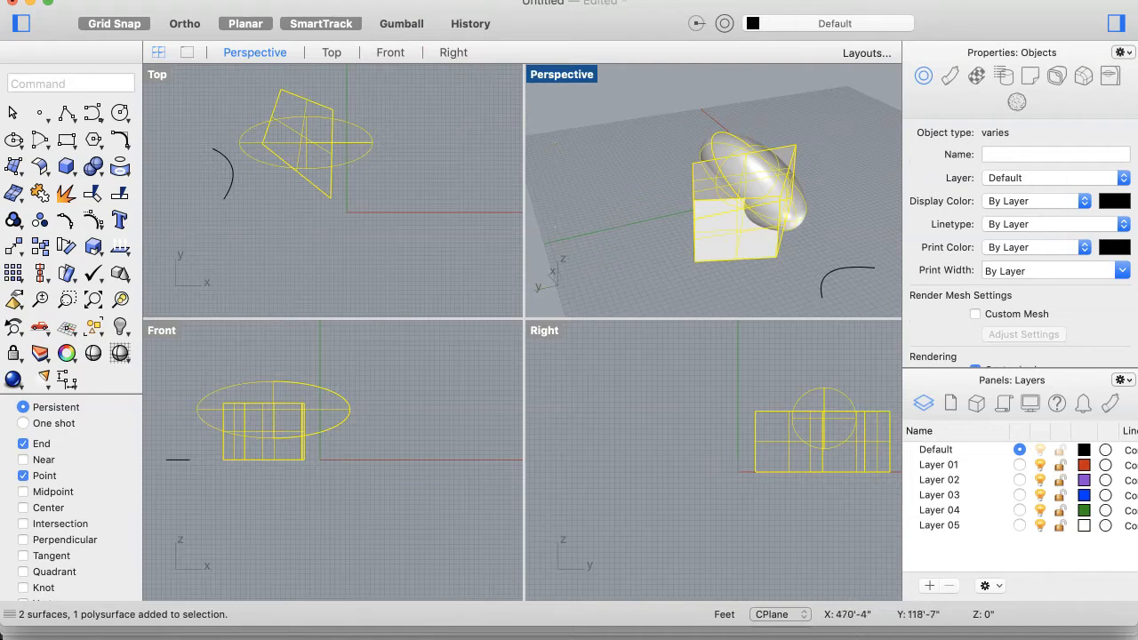
left_click(377, 0)
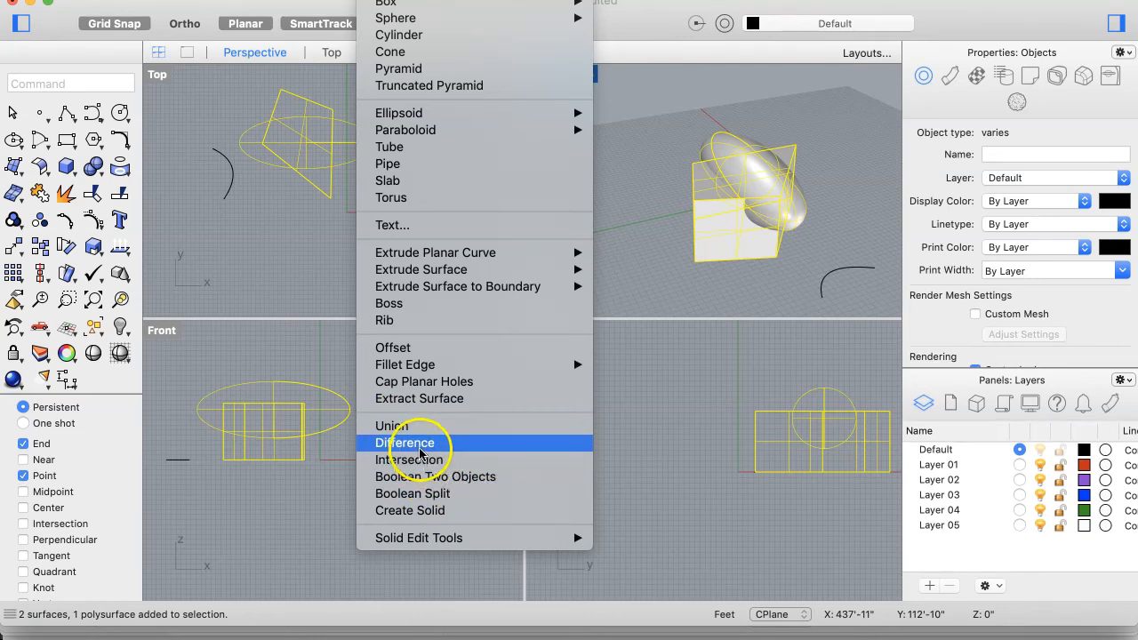
left_click(468, 478)
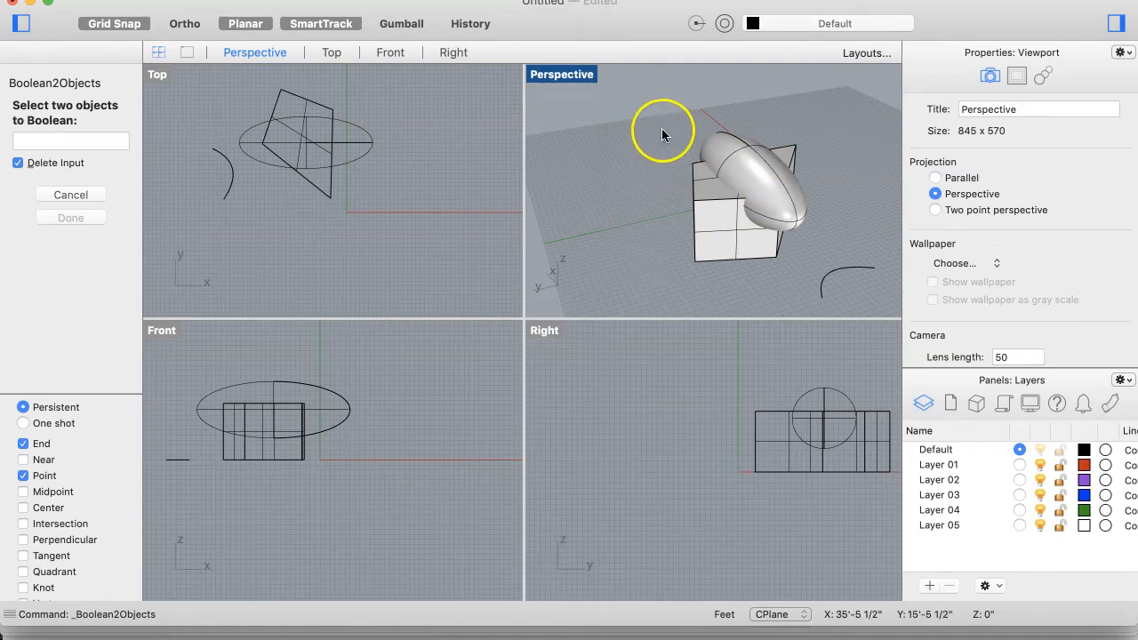
left_click(839, 148)
left_click(711, 247)
left_click(728, 224)
left_click(770, 183)
left_click(724, 125)
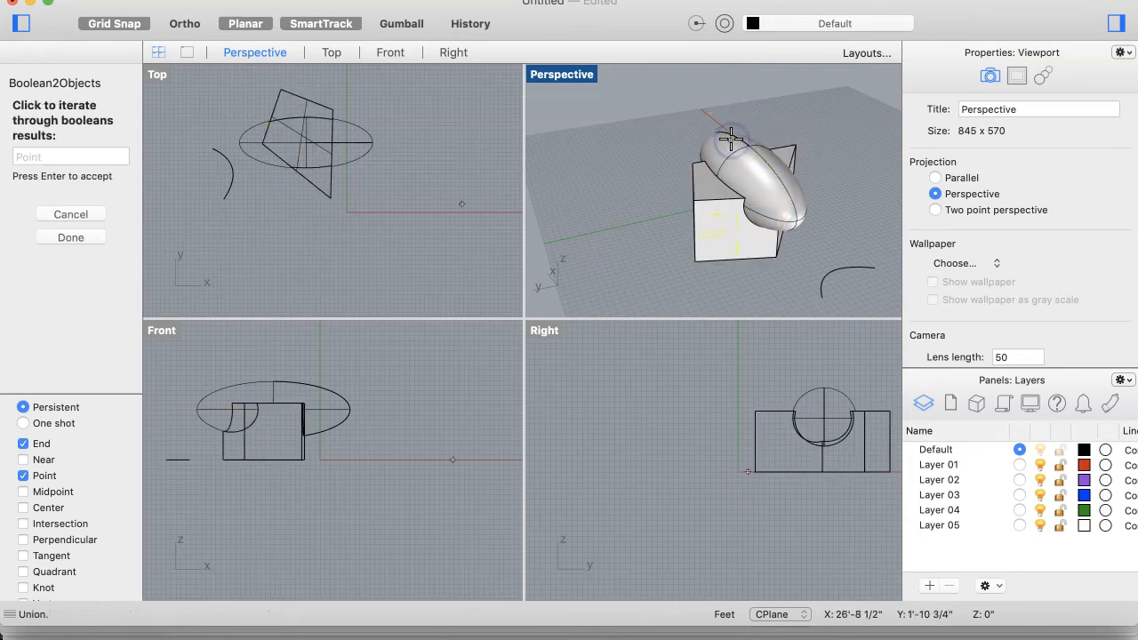
Step: Cycle the Boolean results through Intersection and A minus B to B minus A, examining the shape from a low angle
left_click(731, 137)
left_click(703, 174)
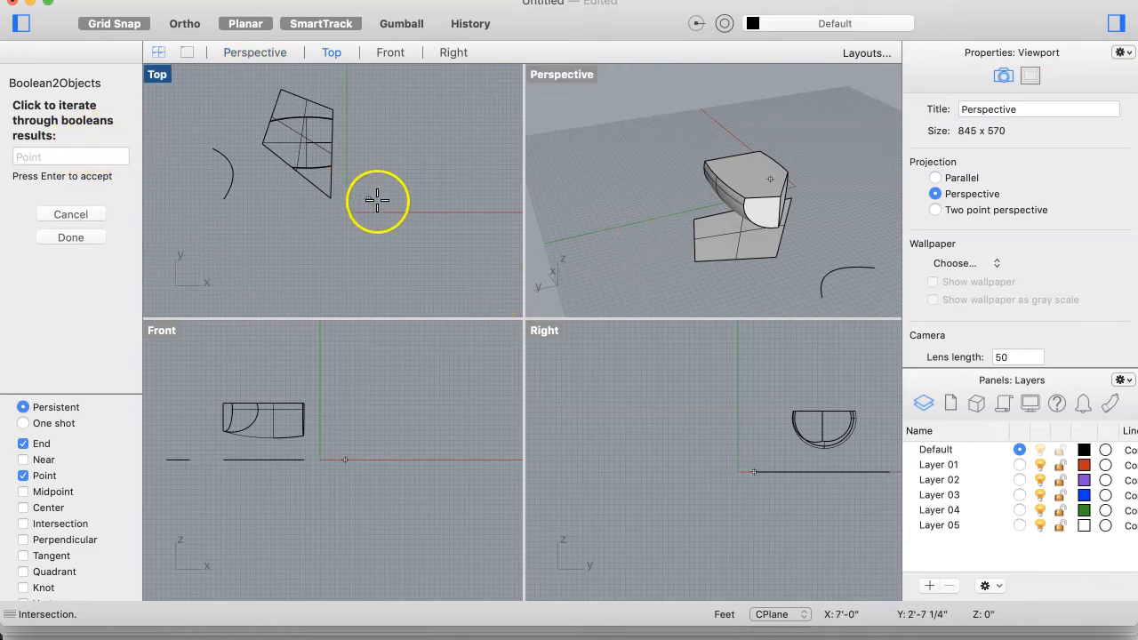
left_click(645, 217)
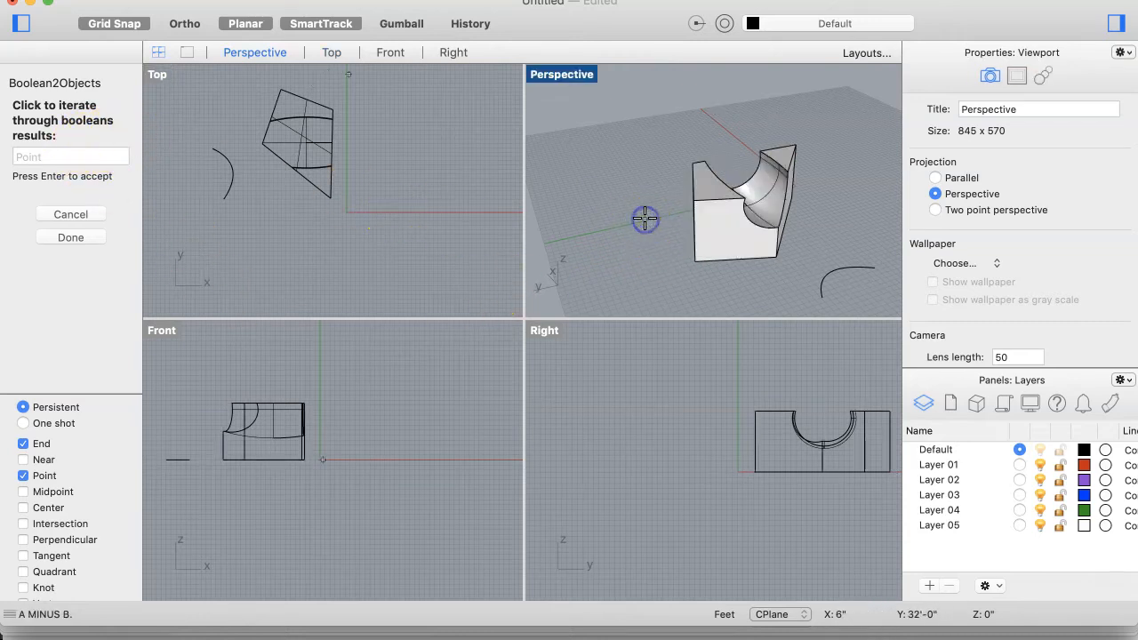
left_click(596, 203)
scroll(596, 203, "down", 10)
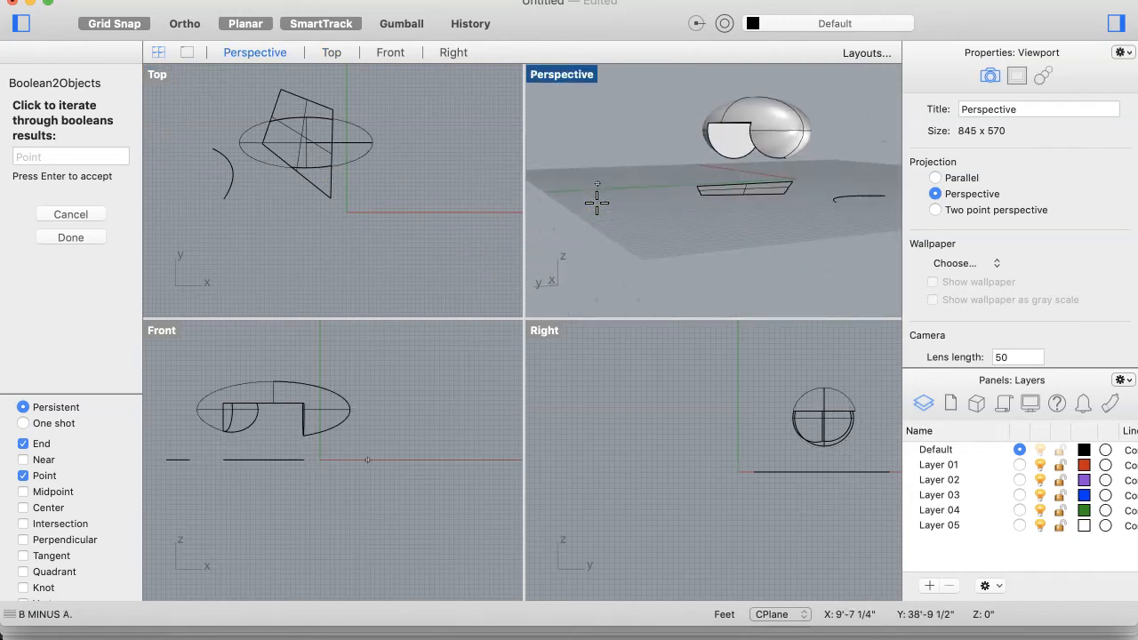
scroll(597, 204, "up", 8)
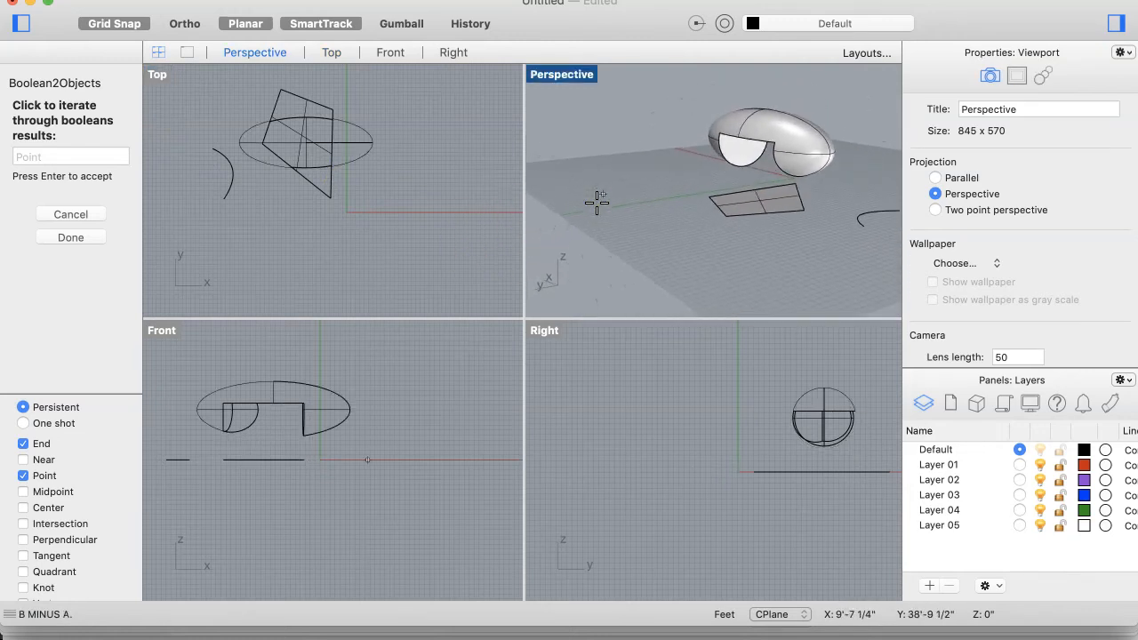
Step: Cycle the Boolean results on through Union and Intersection to A minus B, and examine the cut block
left_click(654, 171)
left_click(655, 171)
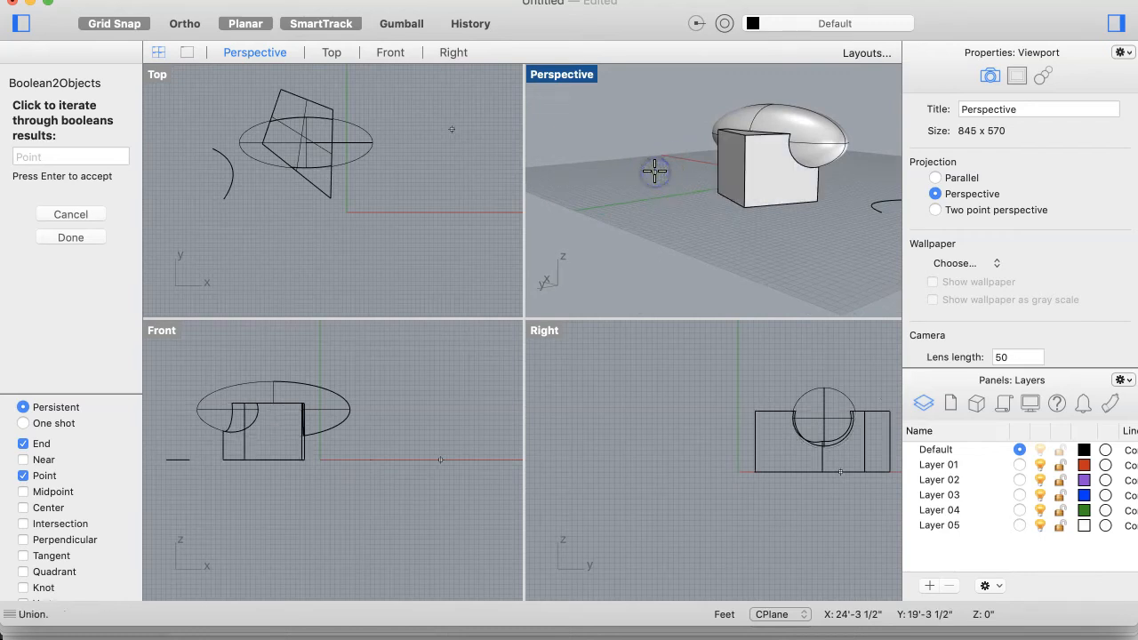
left_click(654, 171)
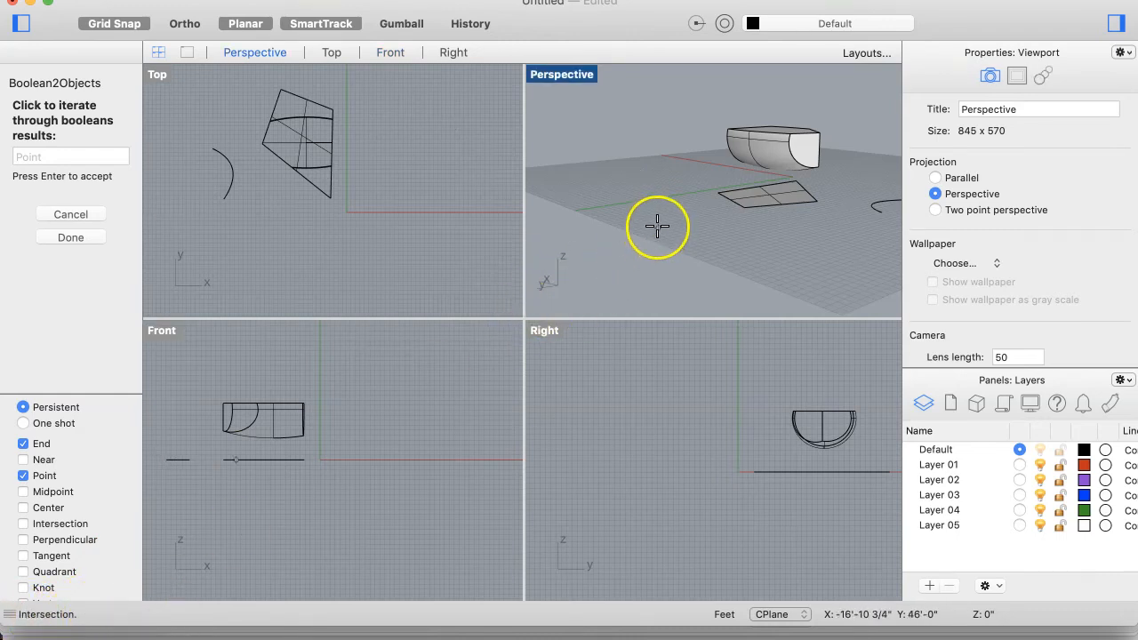
left_click(668, 183)
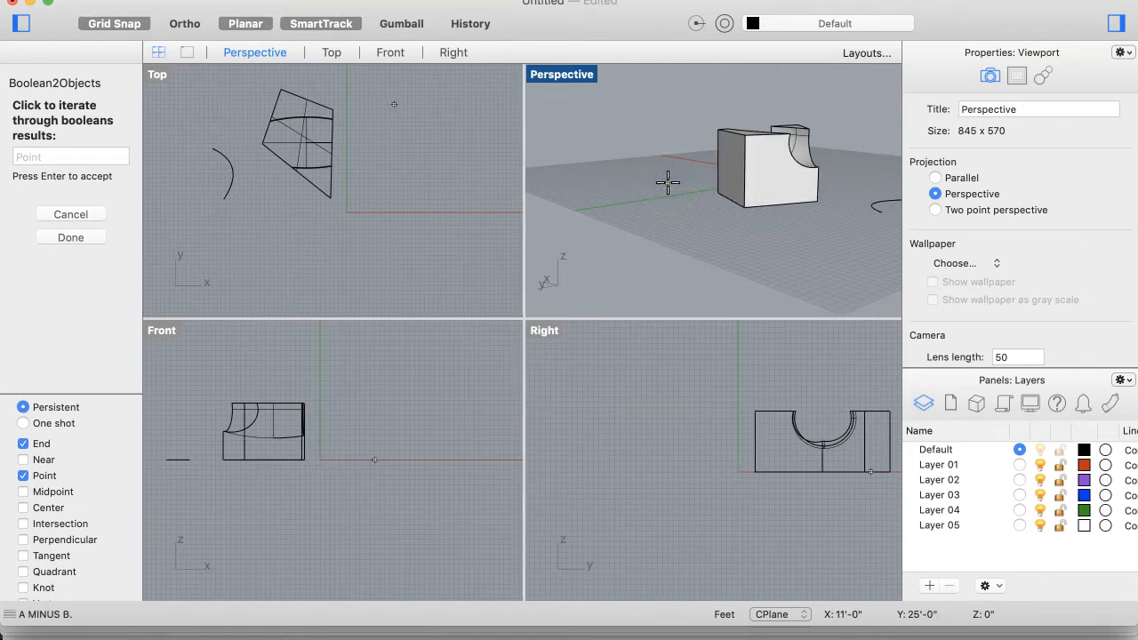
right_click_drag(668, 182, 667, 178)
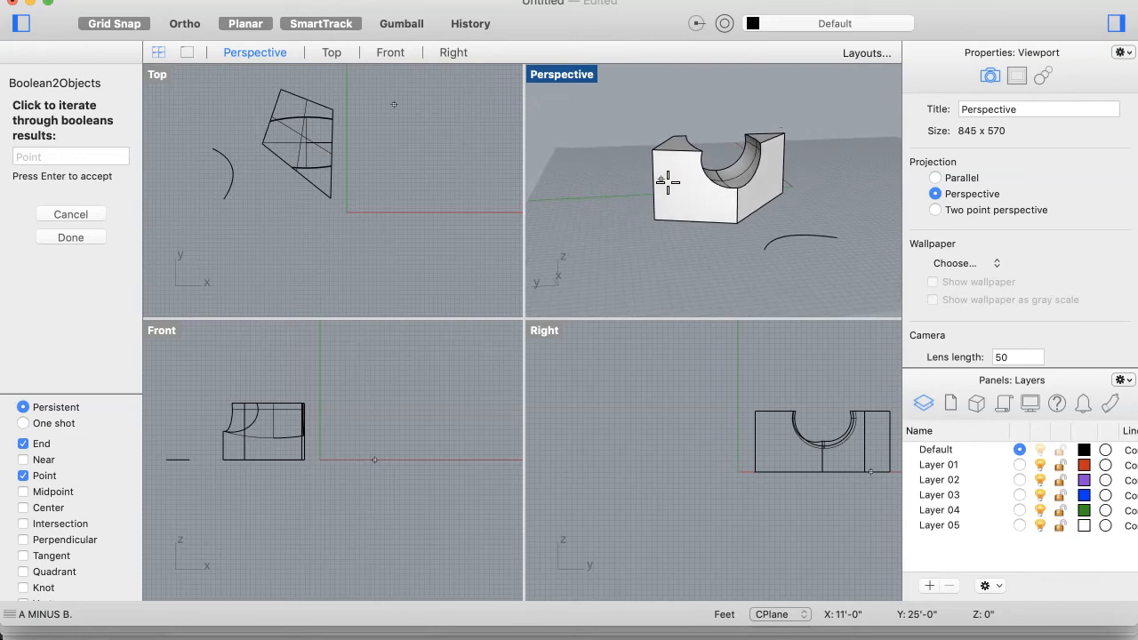
Step: Cycle the Boolean results past B minus A and Inverse intersection to Union, and accept the Union
left_click(610, 201)
right_click_drag(610, 201, 610, 201)
left_click(643, 175)
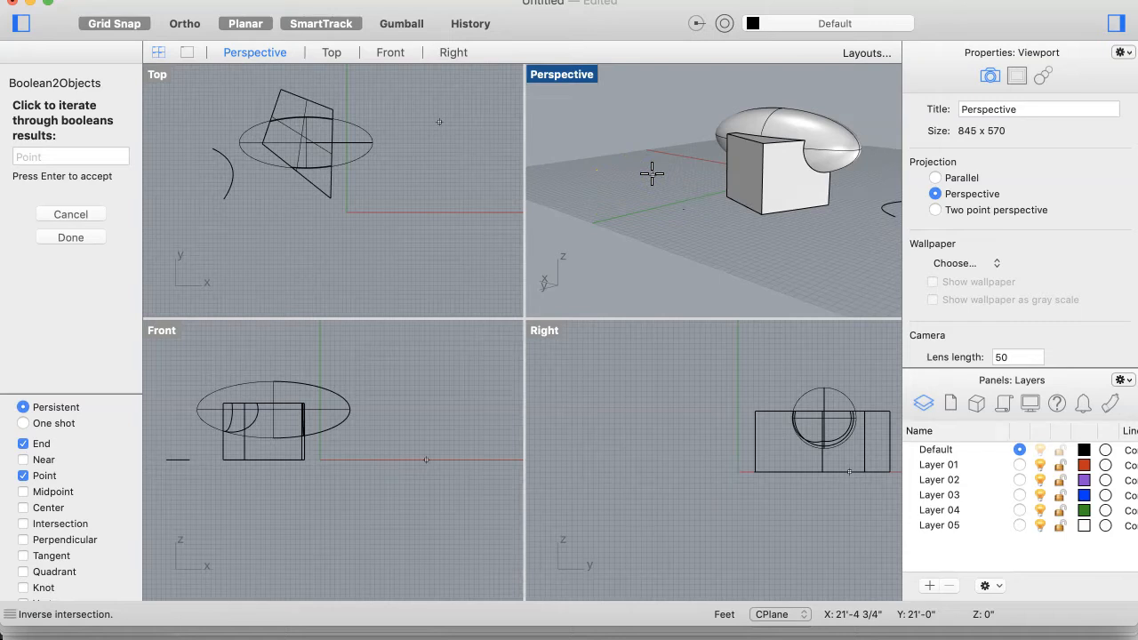
right_click_drag(652, 173, 654, 173)
left_click(651, 174)
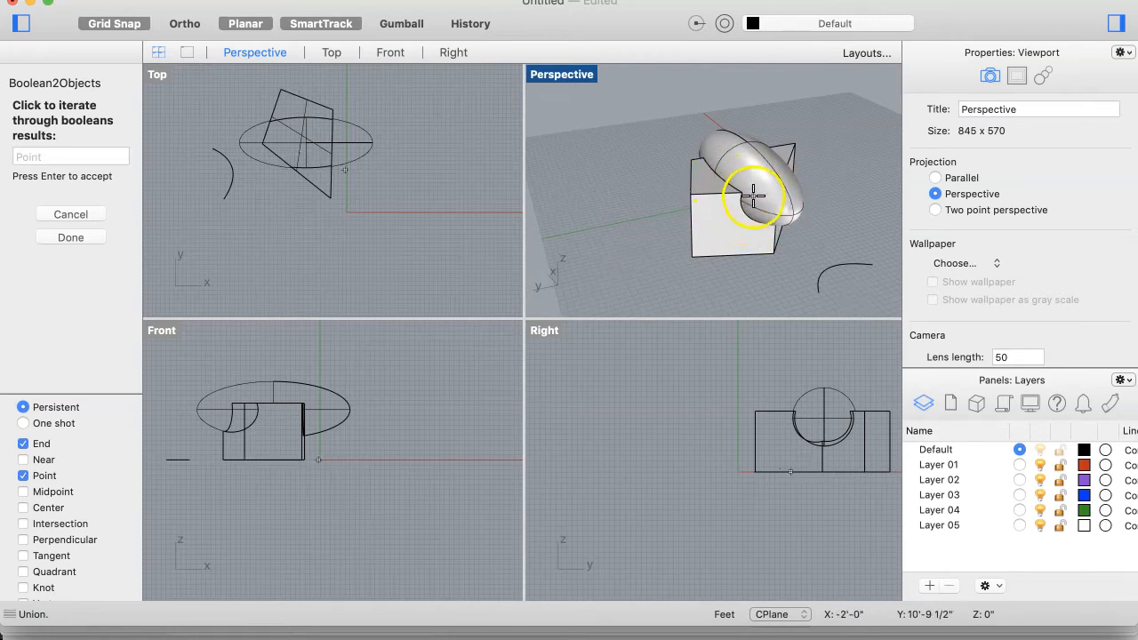
left_click(734, 202)
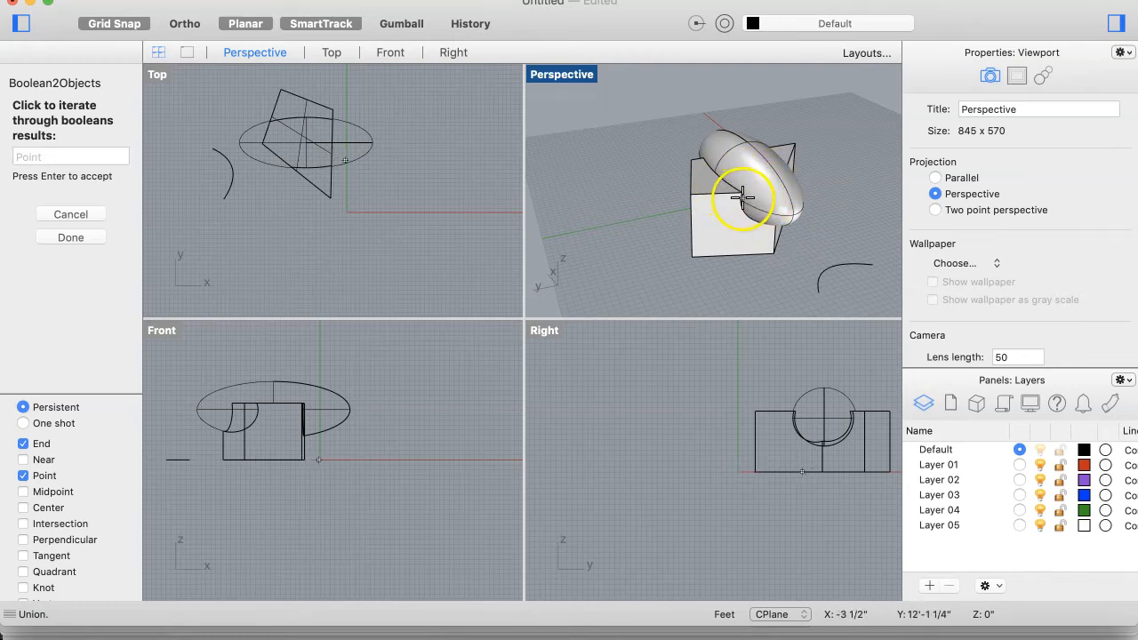
right_click(605, 282)
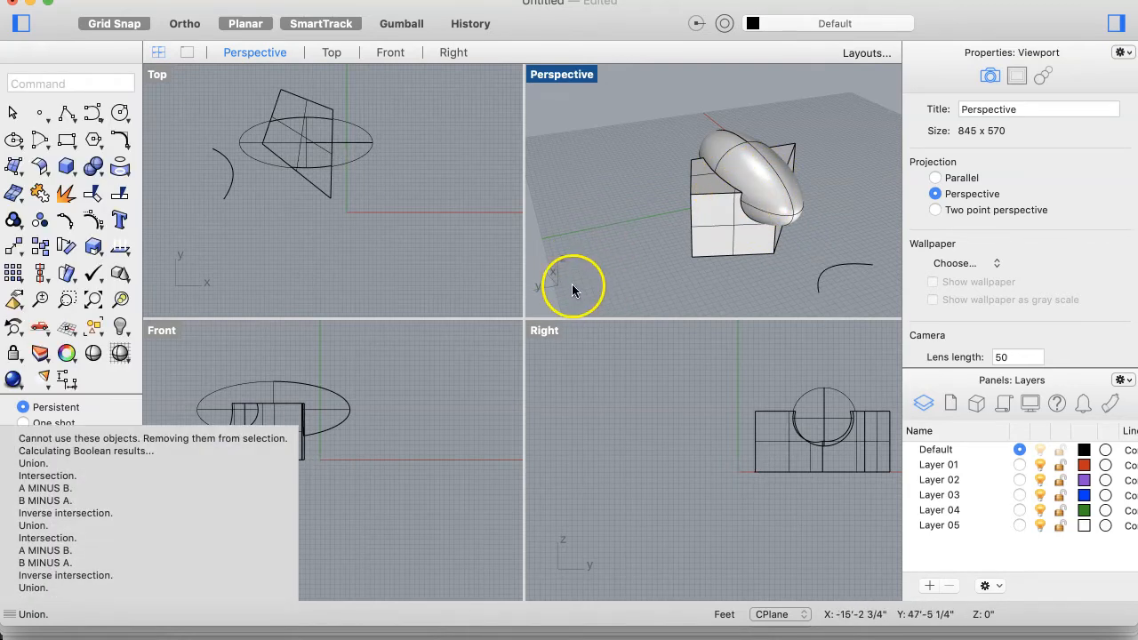
Step: Set the Perspective viewport's display mode to Ghosted and inspect the inside of the merged block and ellipsoid
right_click(613, 234)
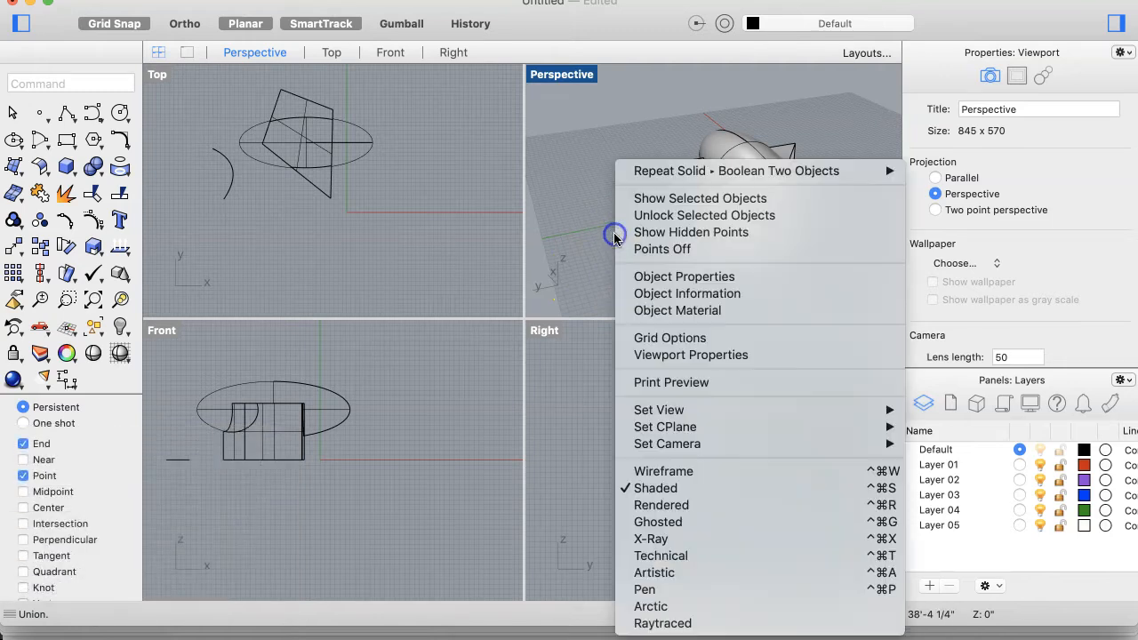
left_click(656, 523)
right_click_drag(771, 287, 772, 287)
left_click(767, 155)
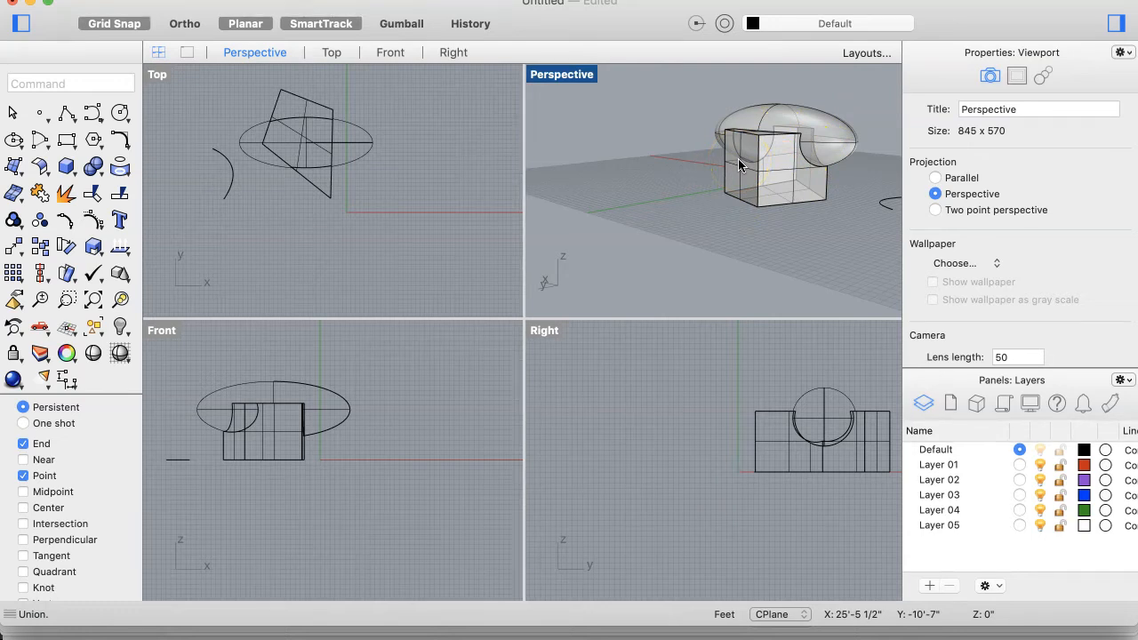
Step: Undo the Boolean union and the ellipsoid's last move, and move the ellipsoid through the block again, slightly lower in the Front view
key("super+z")
key("super+z")
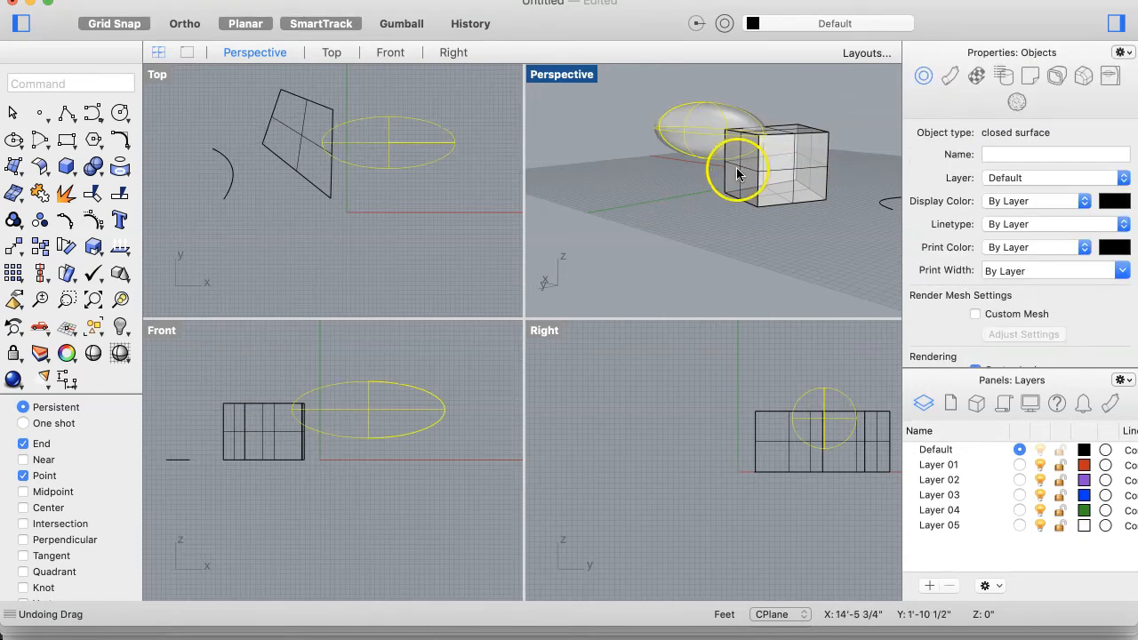
left_click(379, 411)
left_click_drag(380, 411, 290, 415)
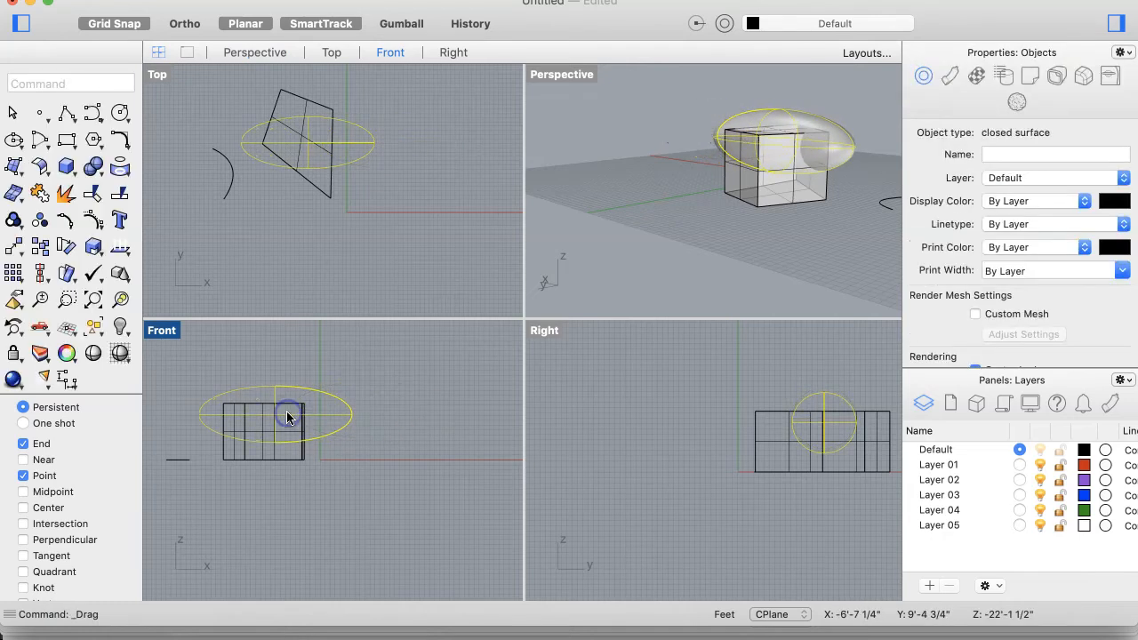
left_click(683, 193)
left_click(571, 143)
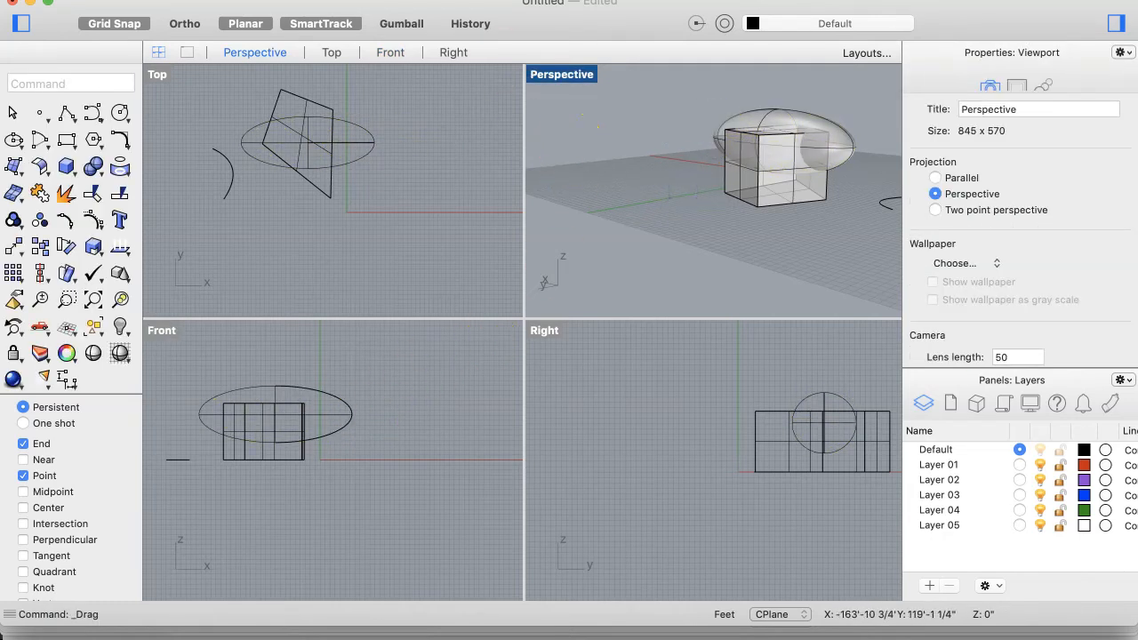
Step: Run Boolean Two Objects on the block polysurface and the repositioned ellipsoid, keeping Delete Input on
left_click(373, 0)
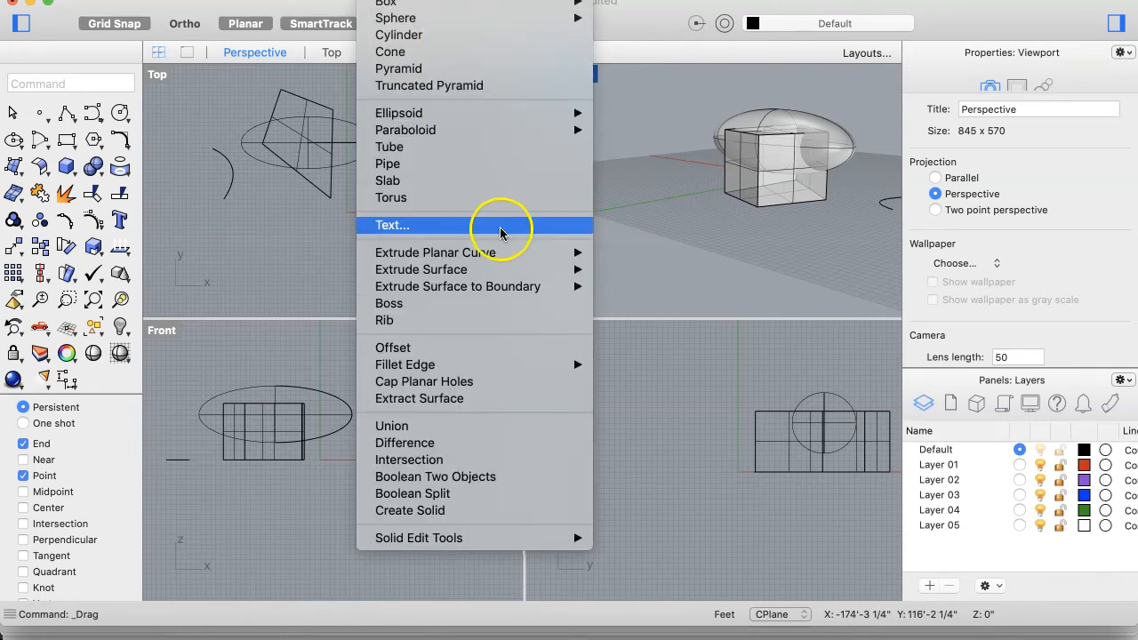
left_click(487, 480)
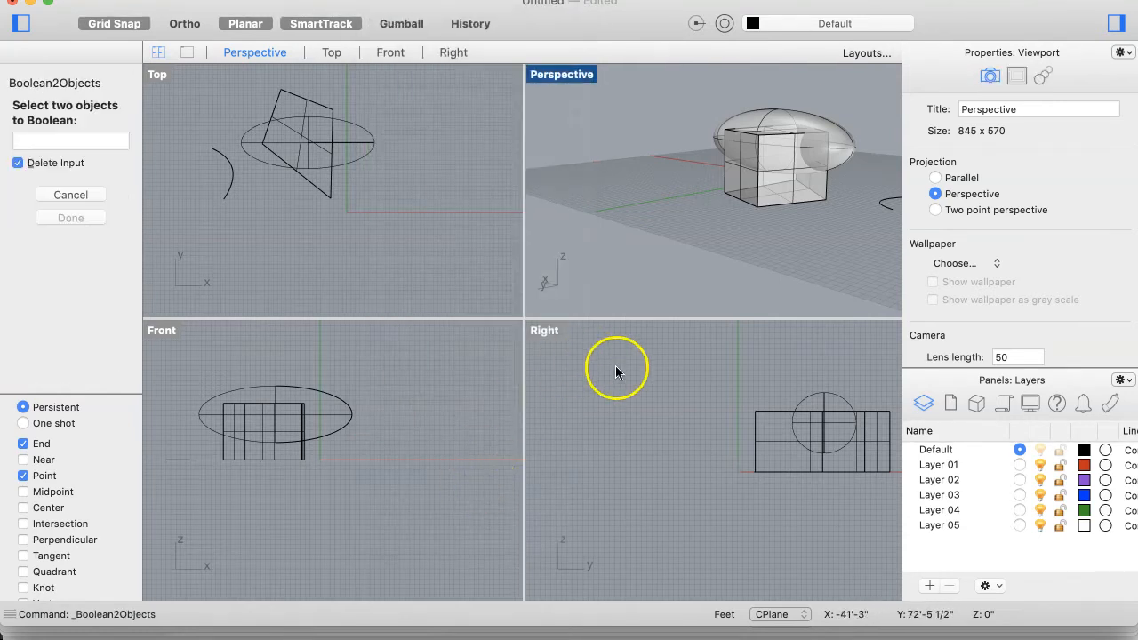
left_click(289, 456)
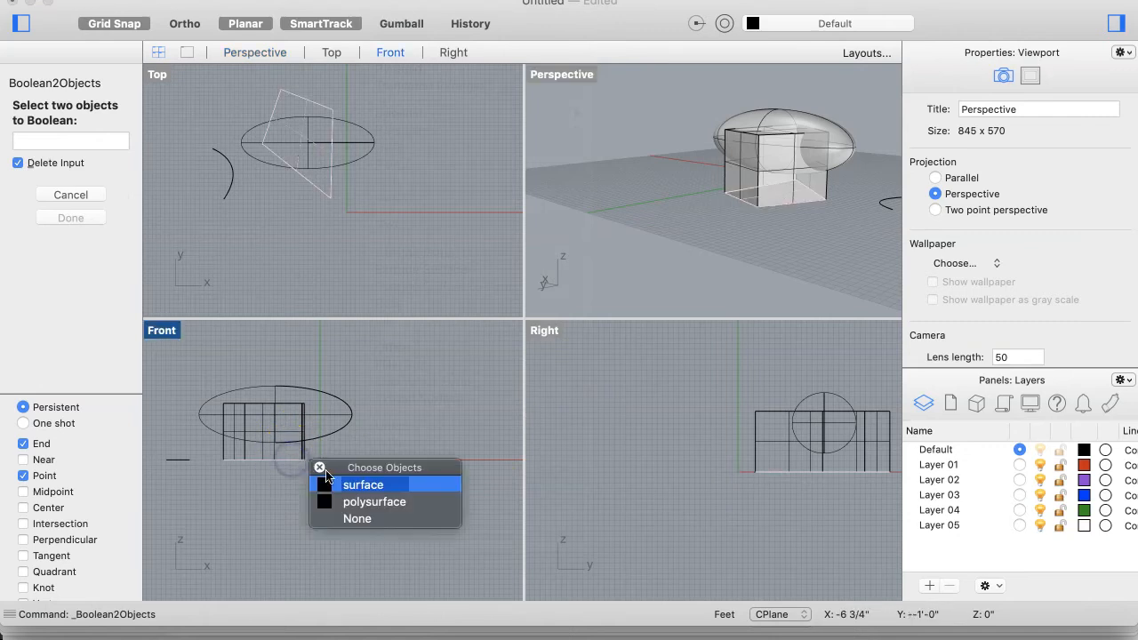
left_click(360, 504)
left_click(338, 407)
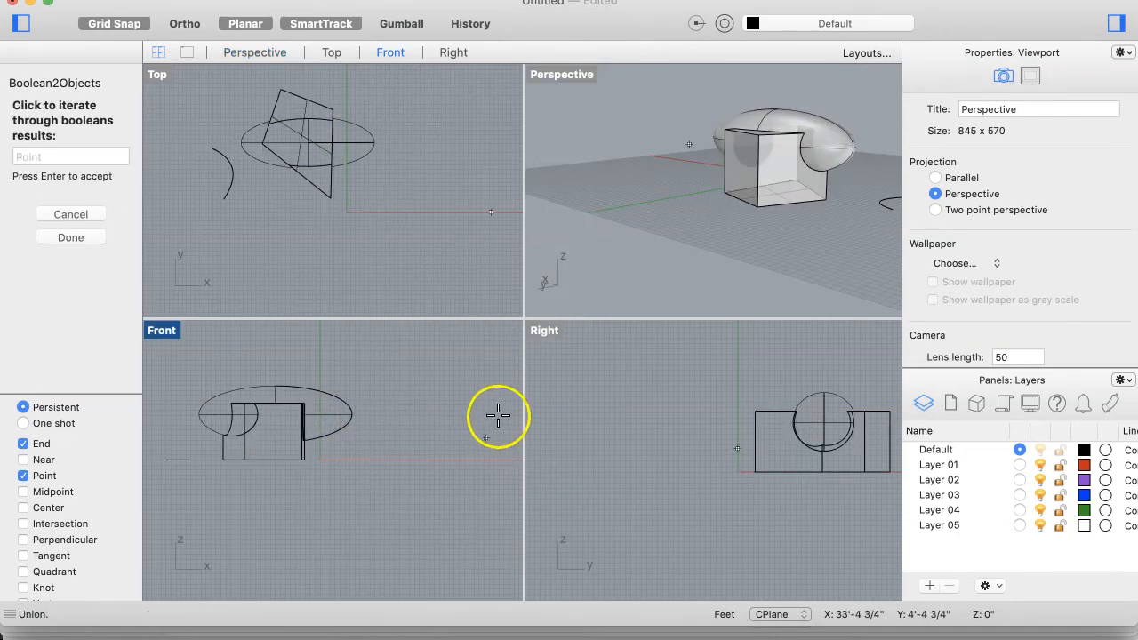
Step: Cycle the Boolean results from Union to A minus B, inspect the carved block in Perspective, and accept it
left_click(788, 170)
scroll(816, 189, "right", 10)
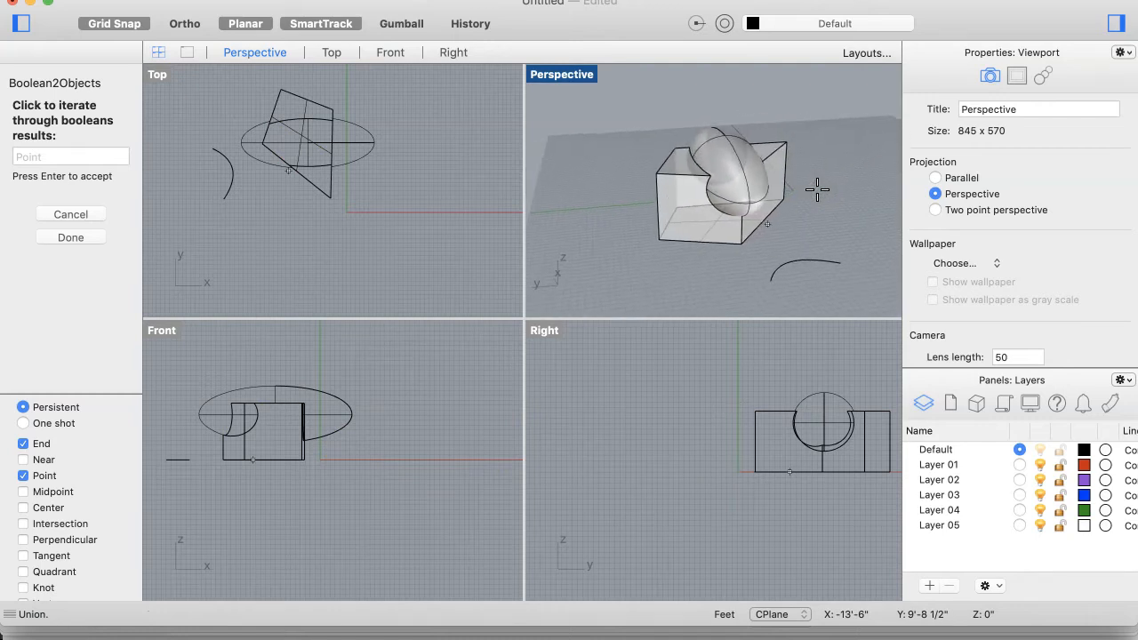
scroll(817, 189, "right", 2)
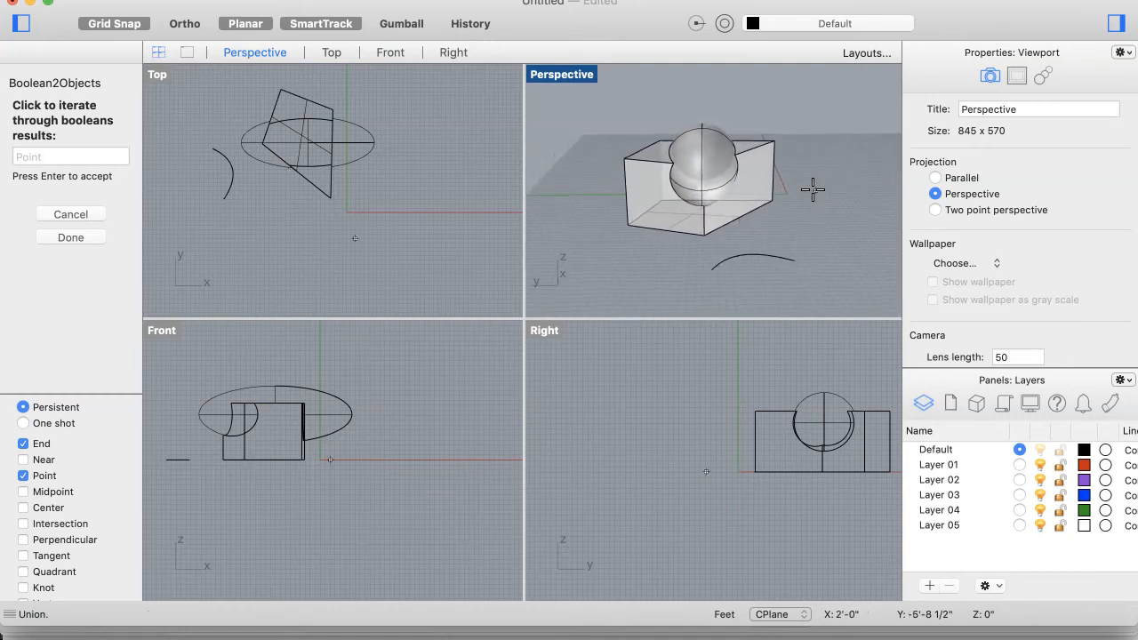
left_click(600, 205)
left_click(600, 204)
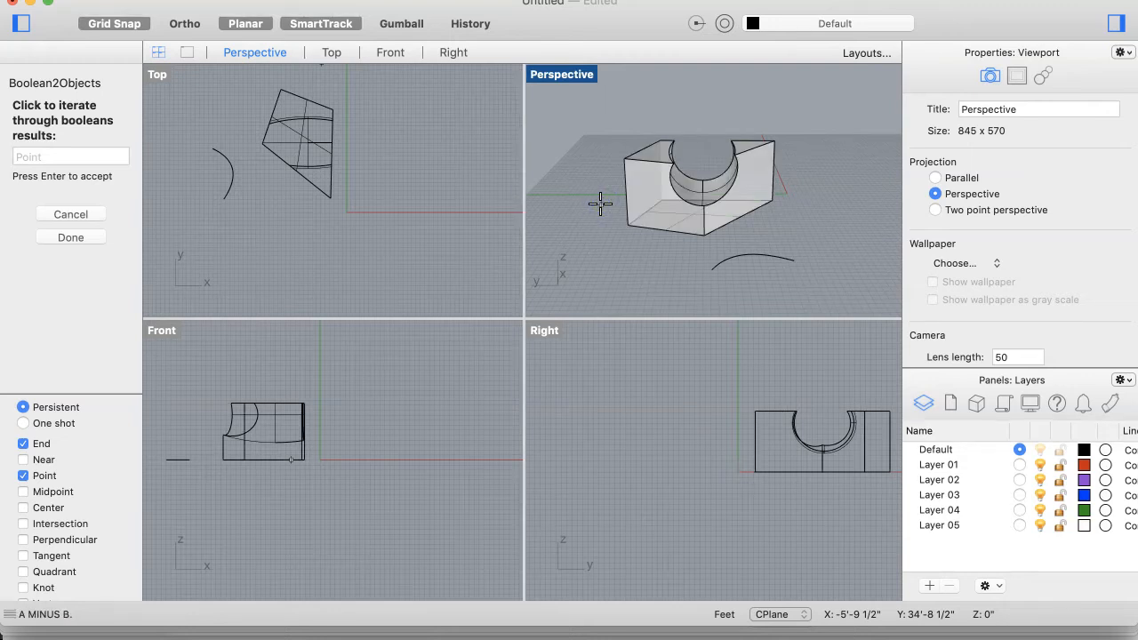
scroll(600, 205, "left", 10)
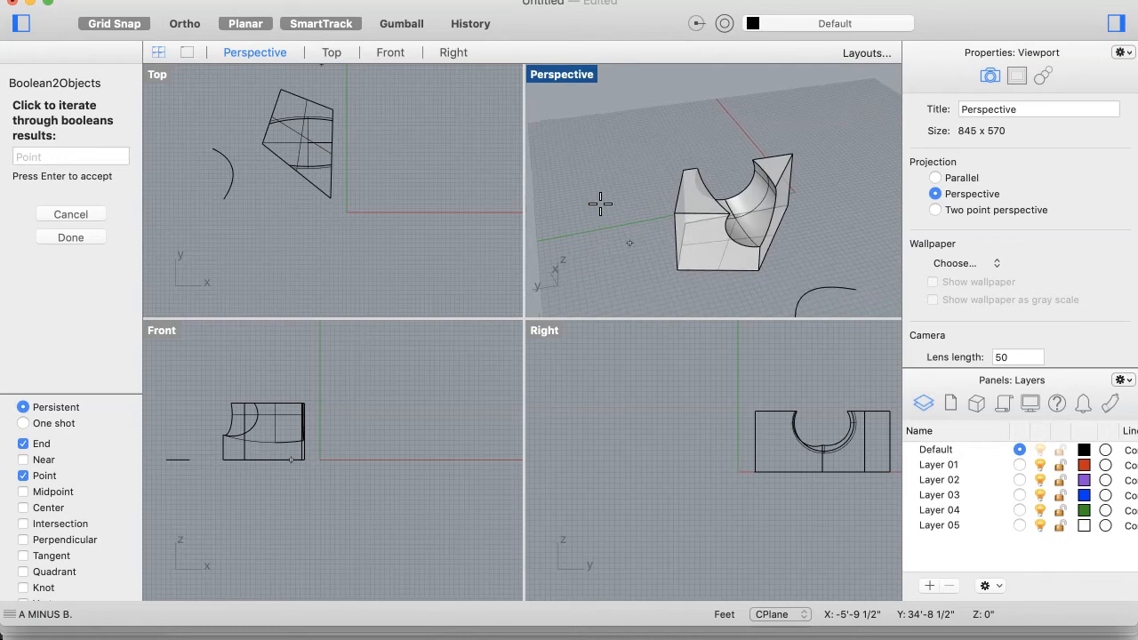
scroll(600, 204, "left", 5)
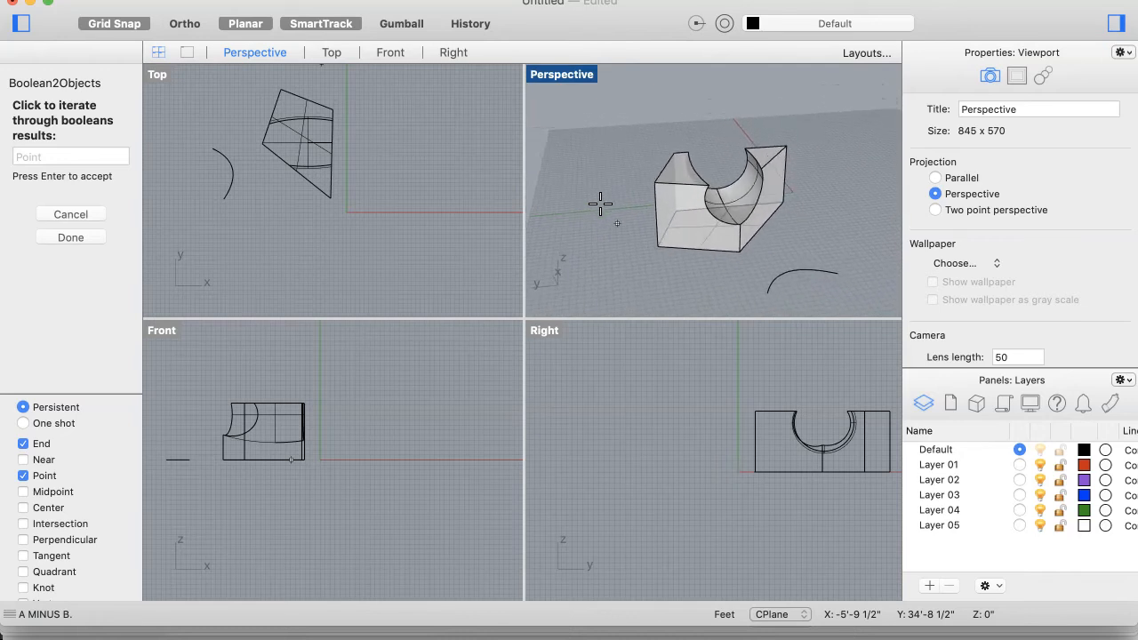
scroll(600, 204, "left", 3)
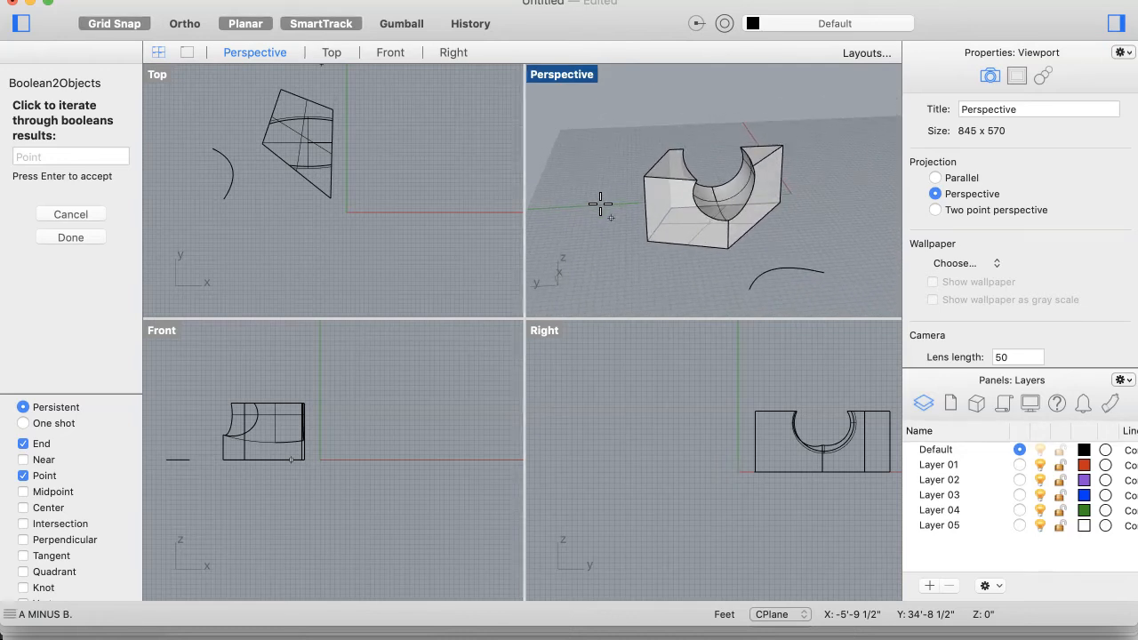
key("Return")
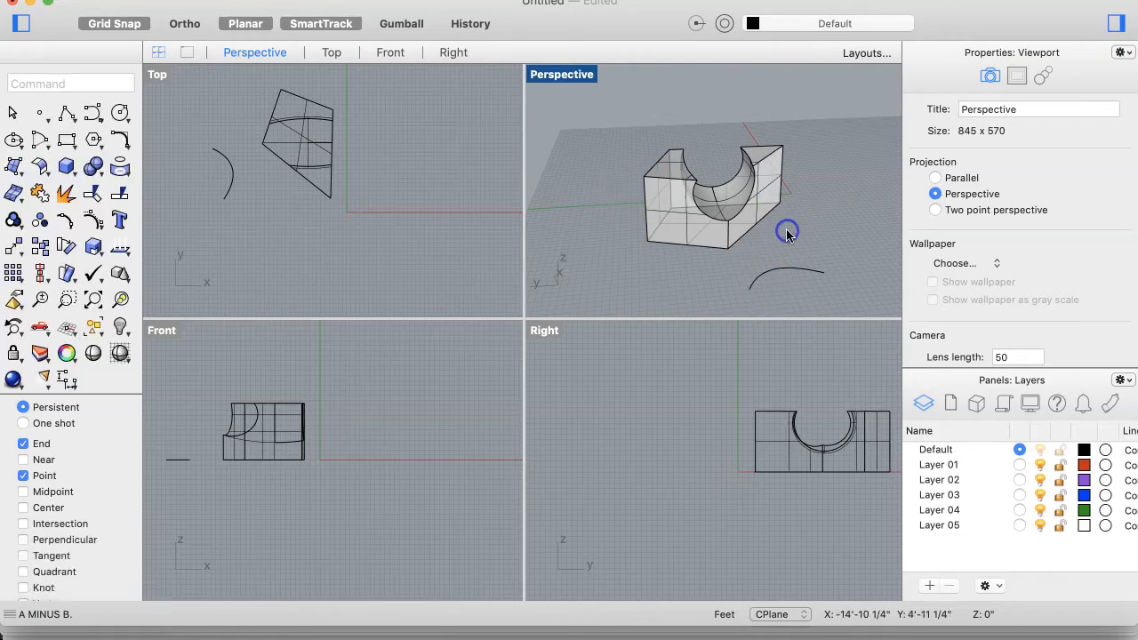
Step: Examine the carved block from several sides in Perspective and check the polysurface's object type
right_click_drag(805, 218, 805, 218)
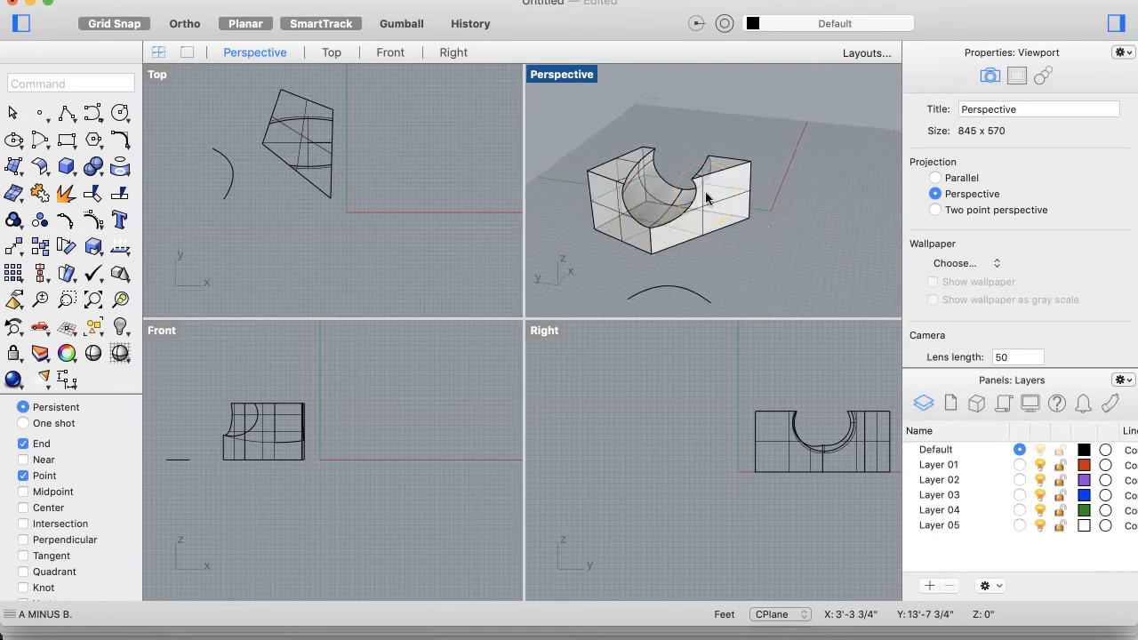
left_click(736, 227)
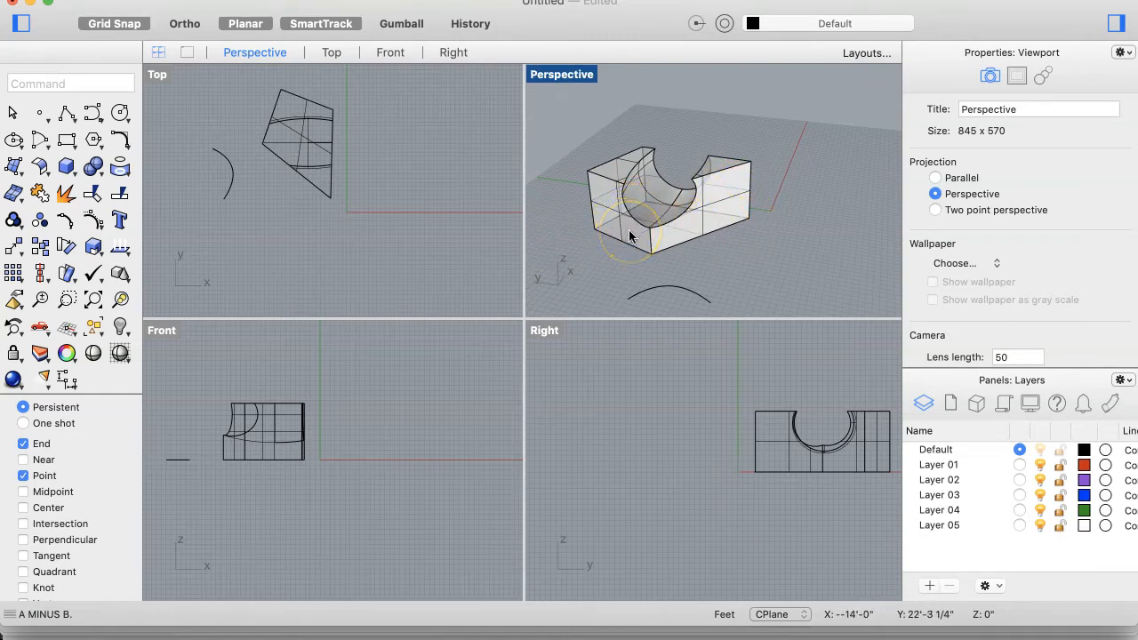
right_click_drag(625, 220, 626, 220)
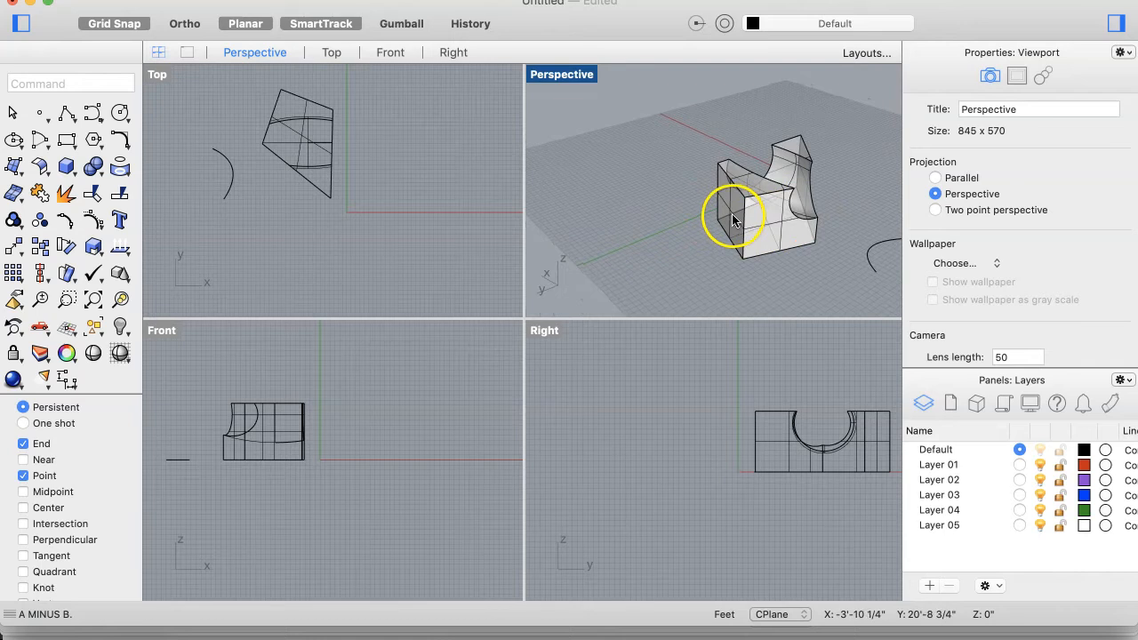
left_click(762, 224)
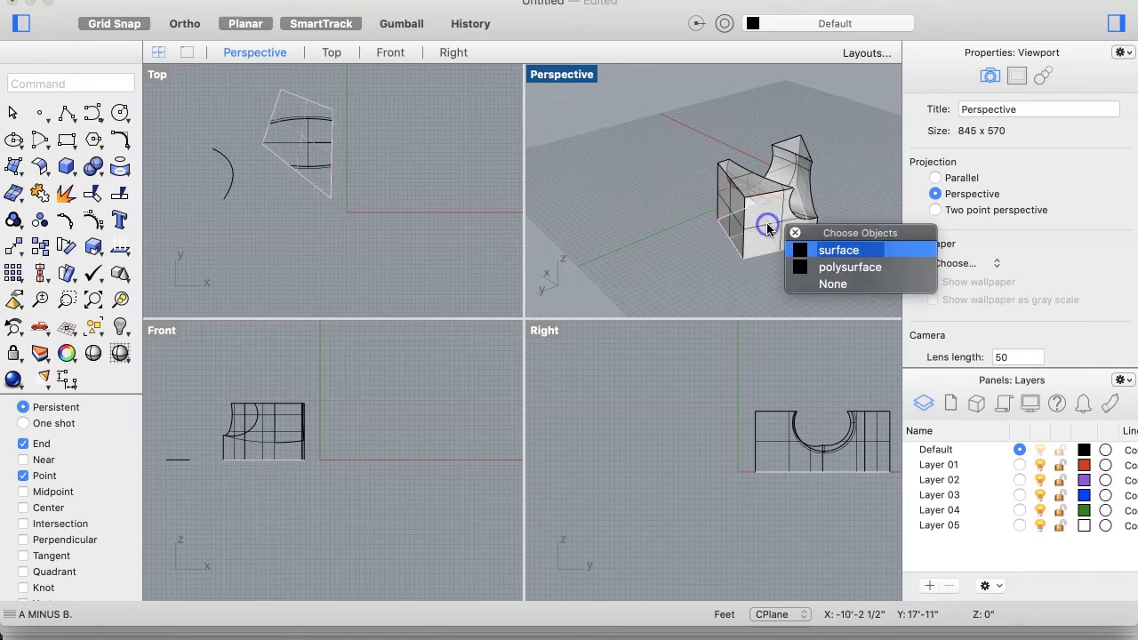
left_click(832, 283)
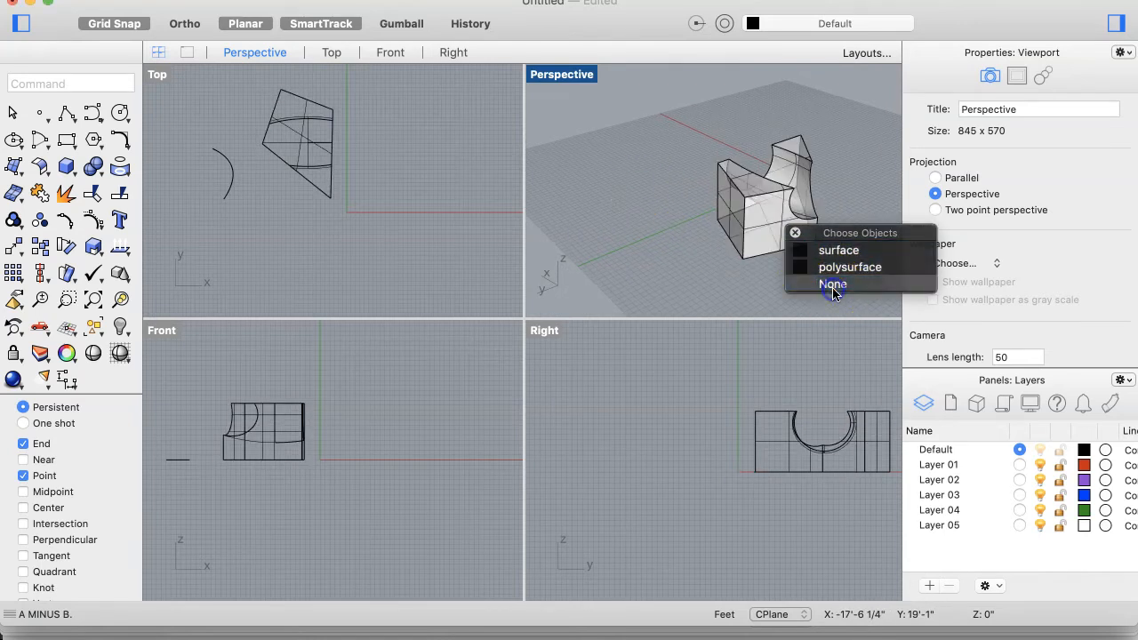
left_click(790, 212)
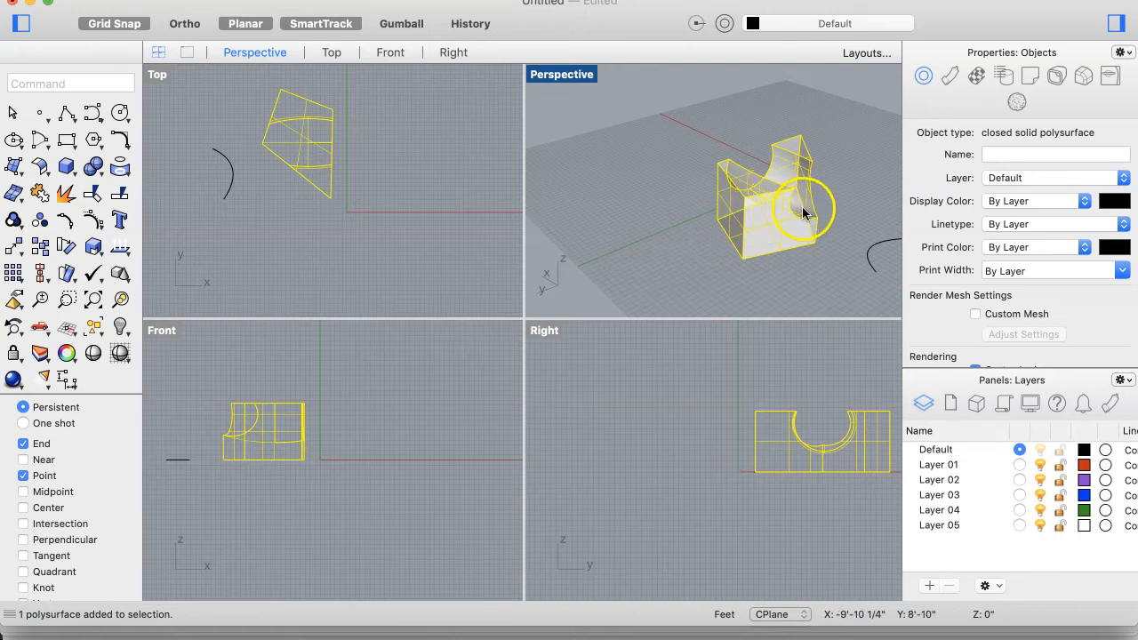
left_click(677, 233)
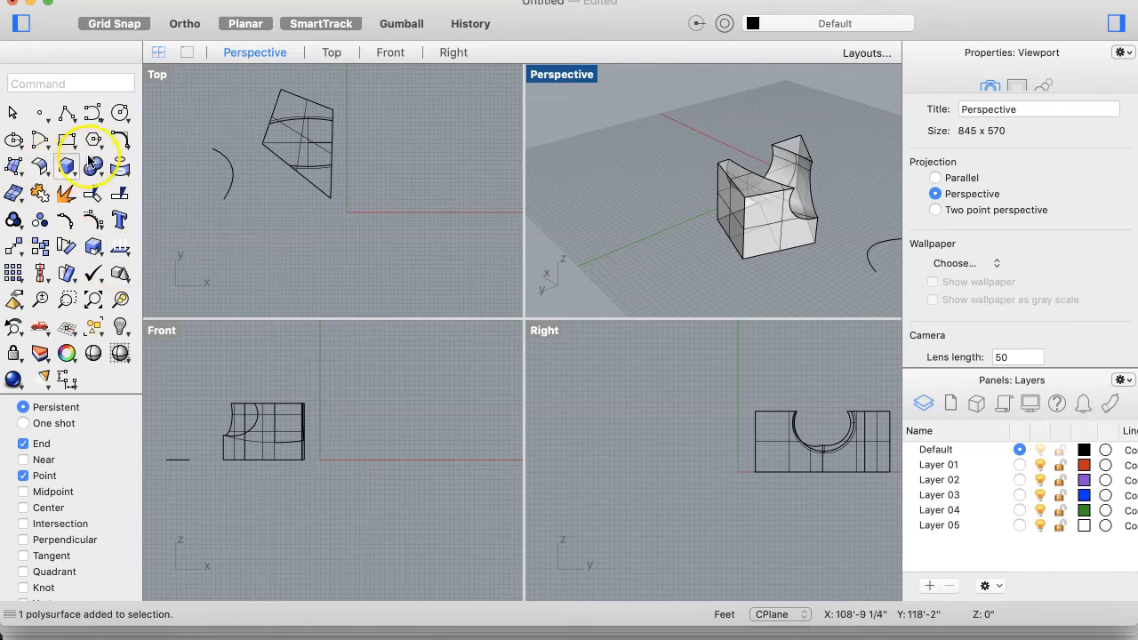
Step: Create a sphere of about 9 feet radius in the Front view, centred on the block's lower corner nearest the vertical axis
left_click_drag(68, 167, 112, 210)
left_click_drag(265, 225, 303, 206)
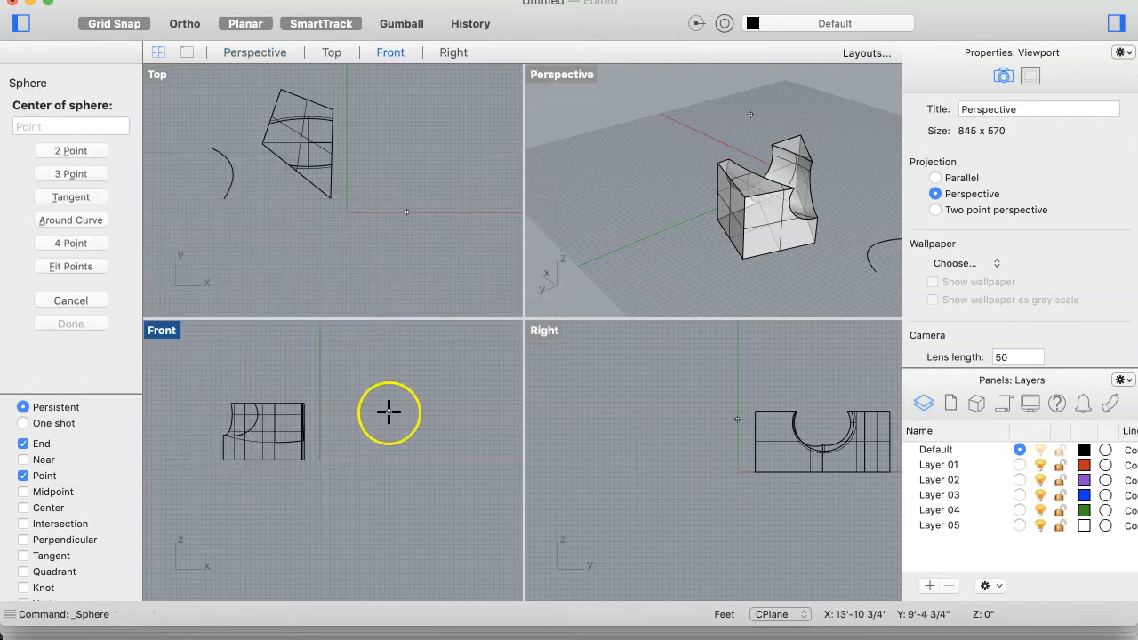
left_click(309, 458)
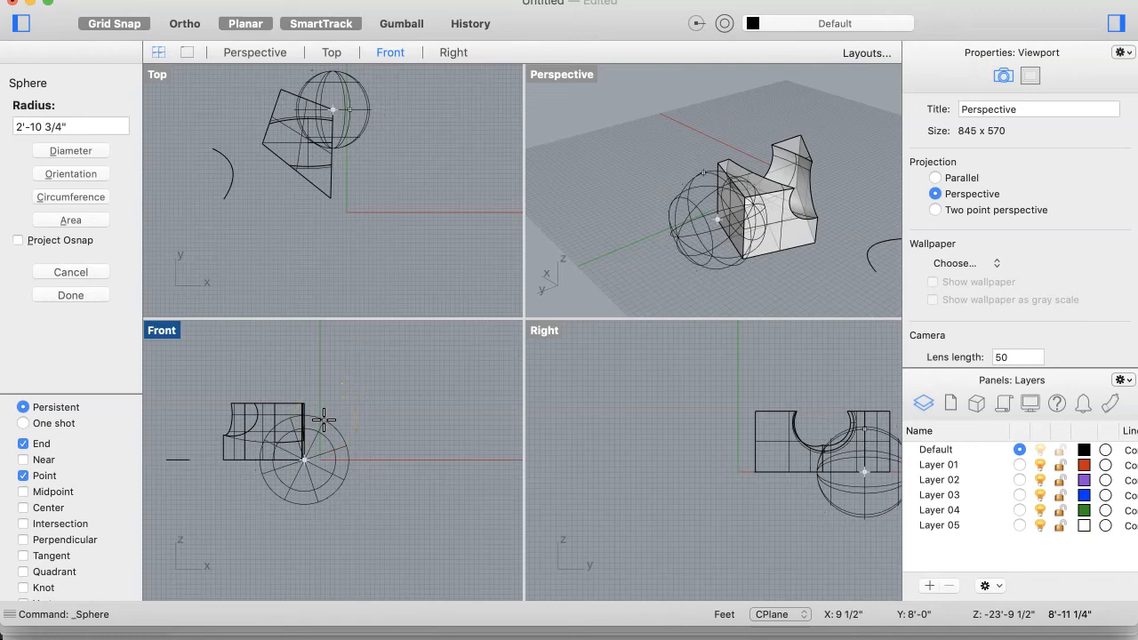
left_click(323, 419)
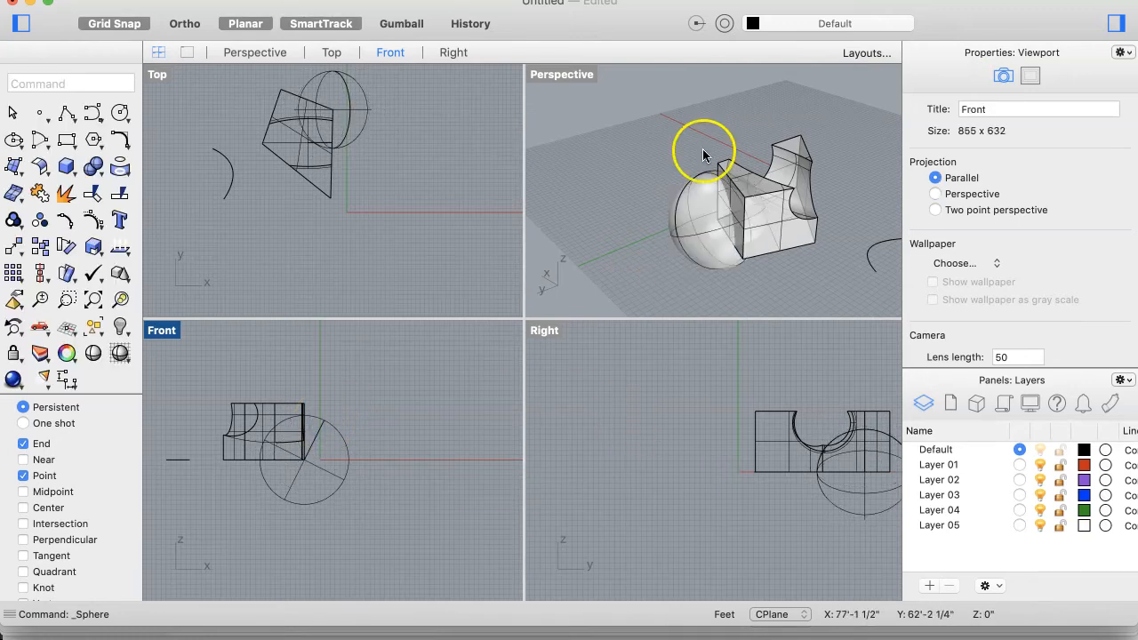
Step: Run Boolean Two Objects on the carved block polysurface and the overlapping sphere, keeping Delete Input on
left_click(628, 185)
mouse_move(792, 235)
right_mouse_down()
mouse_move(816, 227)
mouse_move(783, 240)
right_mouse_up()
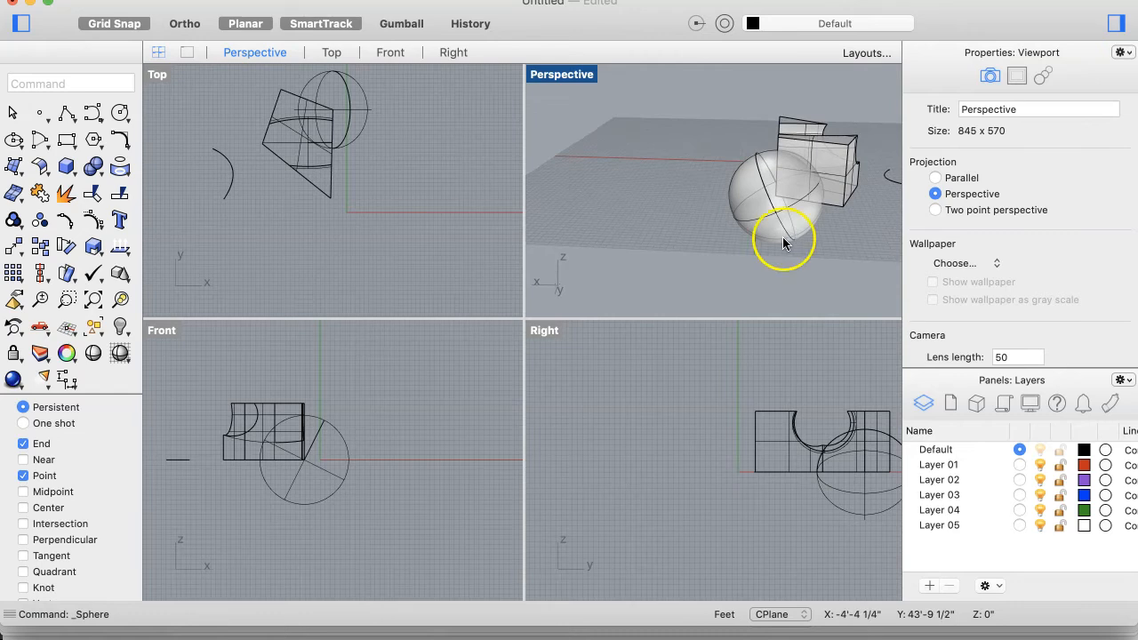
left_click(818, 151)
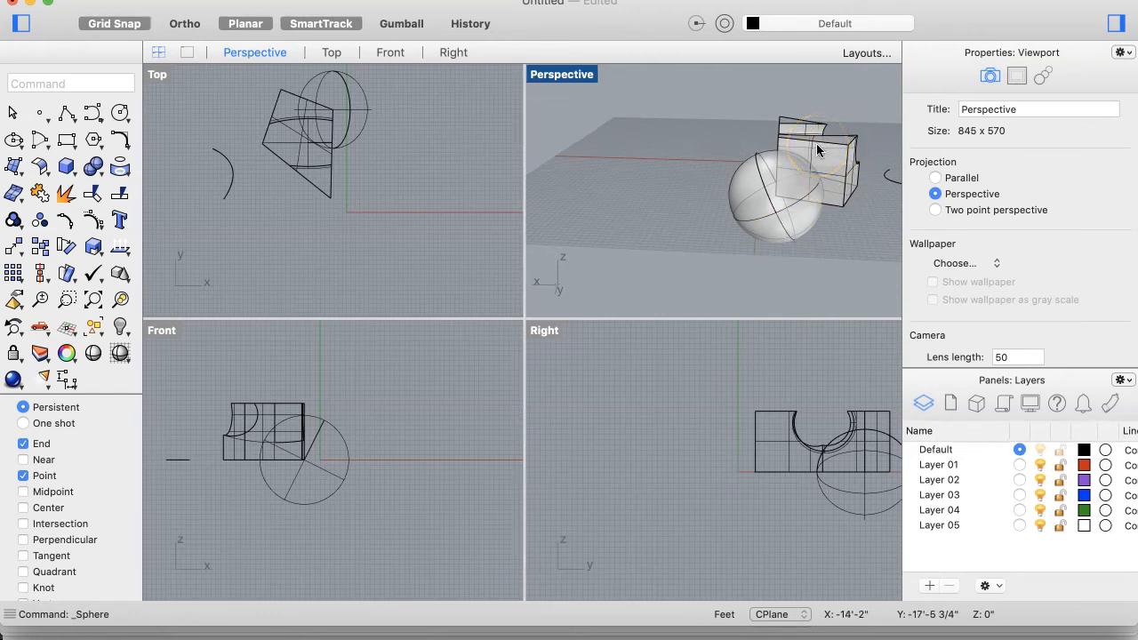
left_click(377, 0)
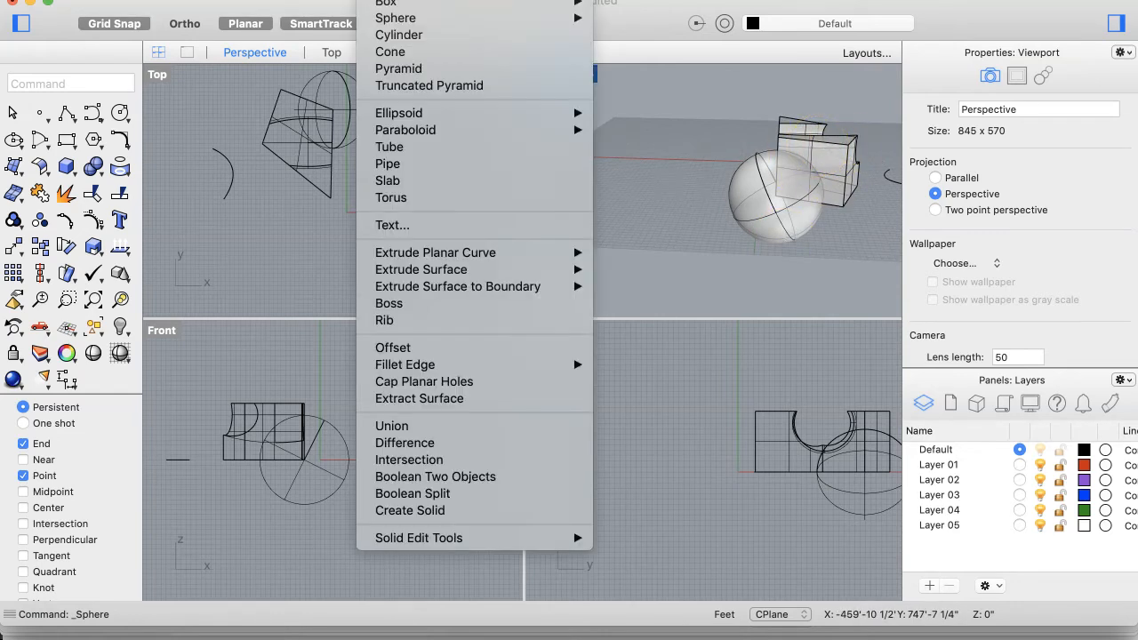
left_click(459, 477)
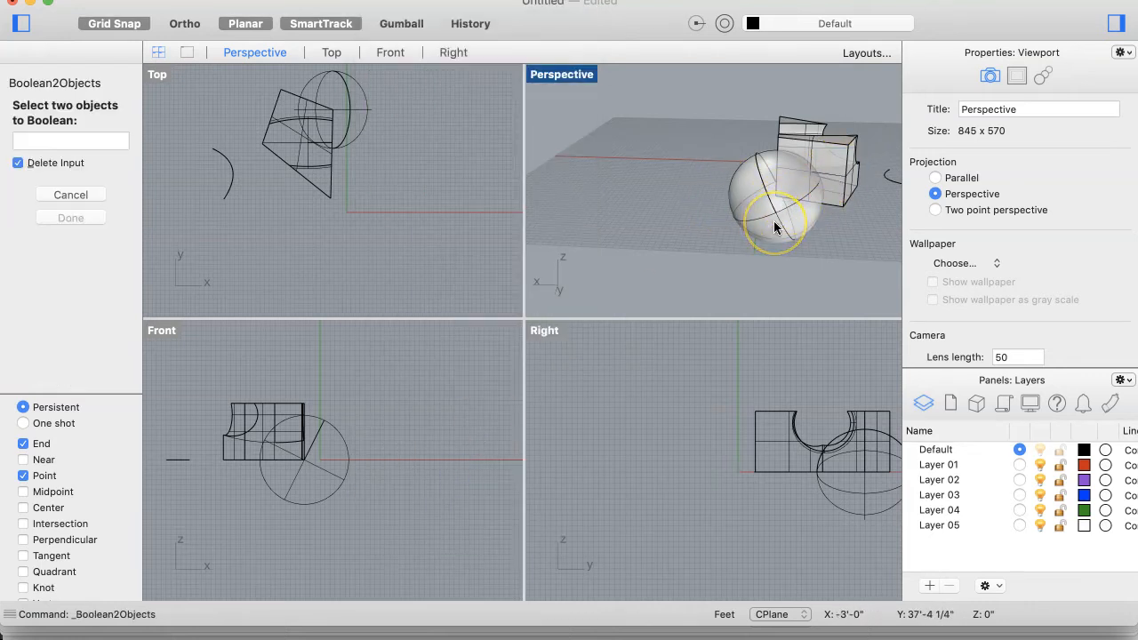
left_click(842, 160)
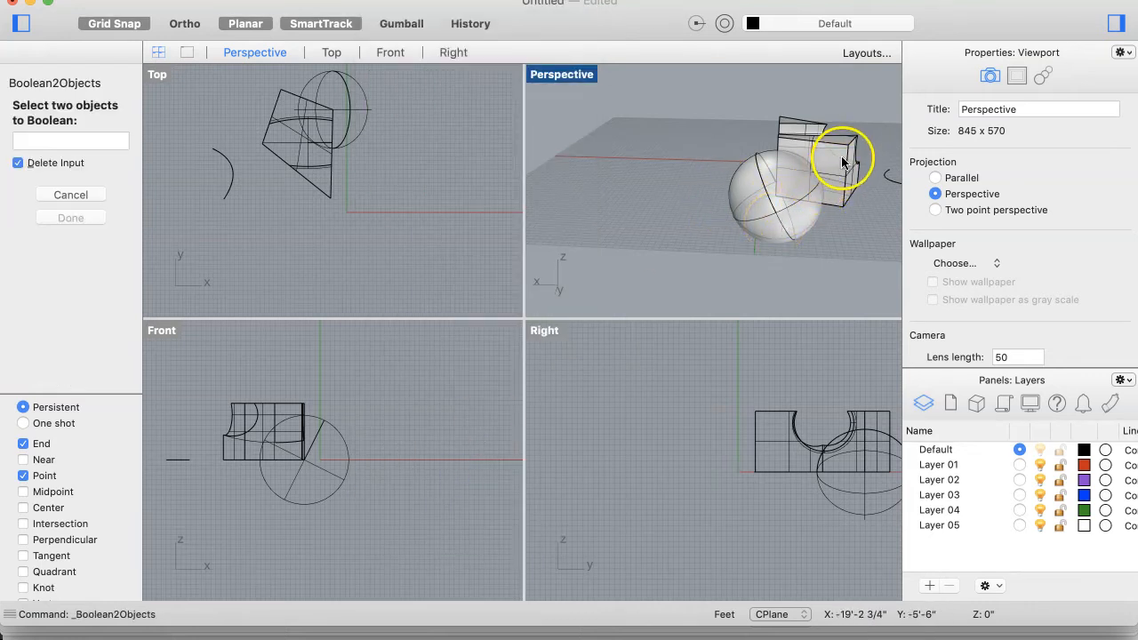
left_click(833, 168)
left_click(770, 216)
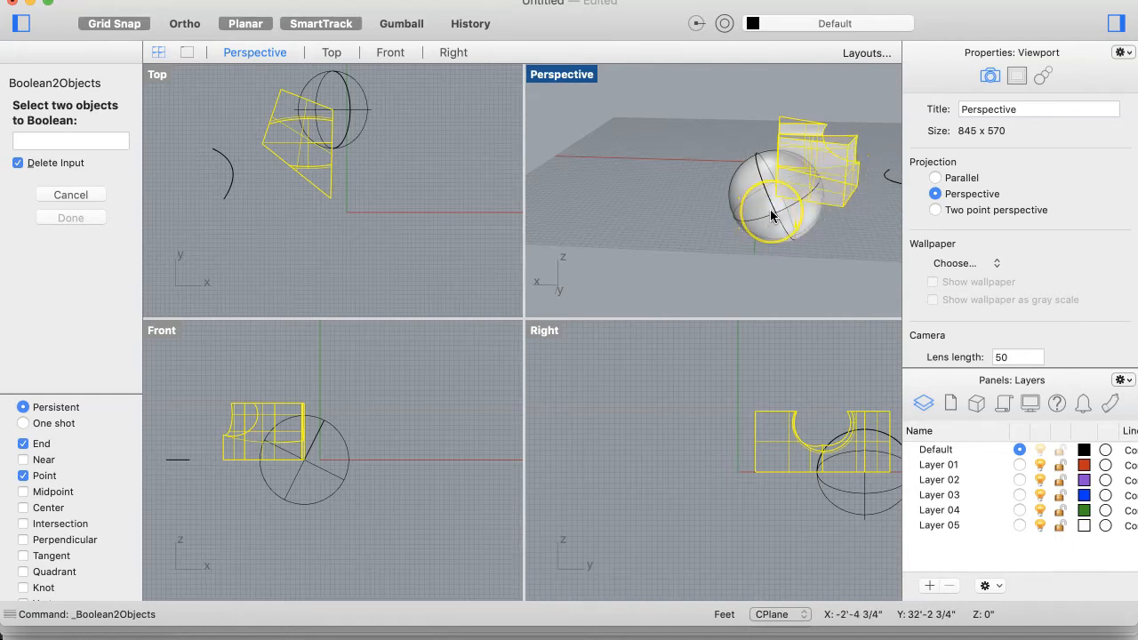
Step: Cycle the Boolean results to A minus B and accept the block with the sphere cut out
left_click(690, 216)
left_click(691, 198)
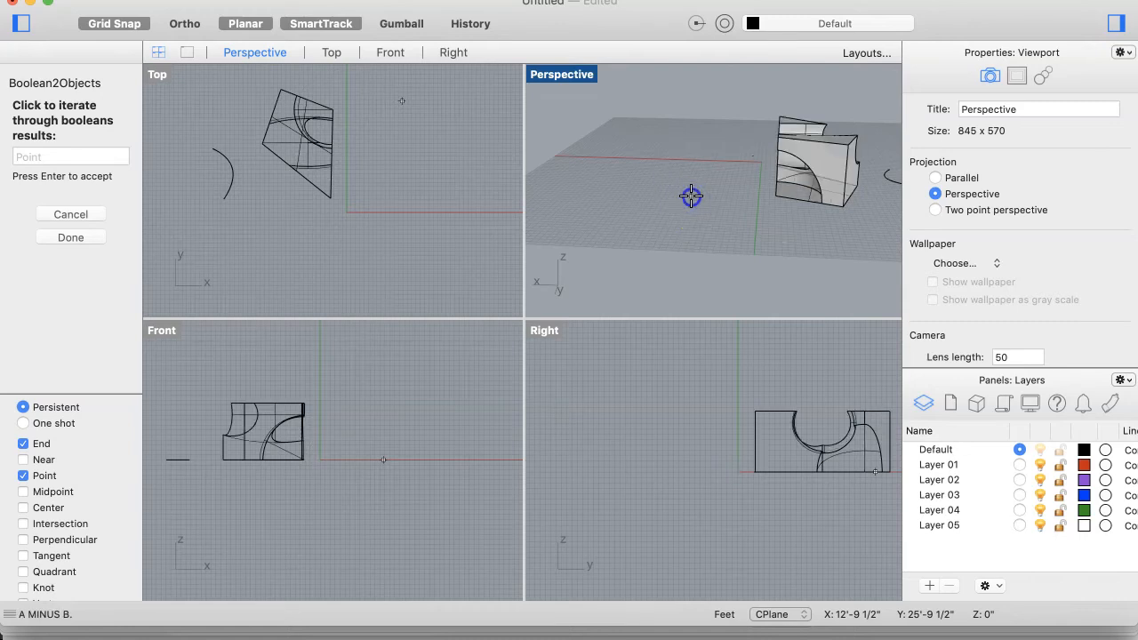
right_click_drag(739, 209, 739, 209)
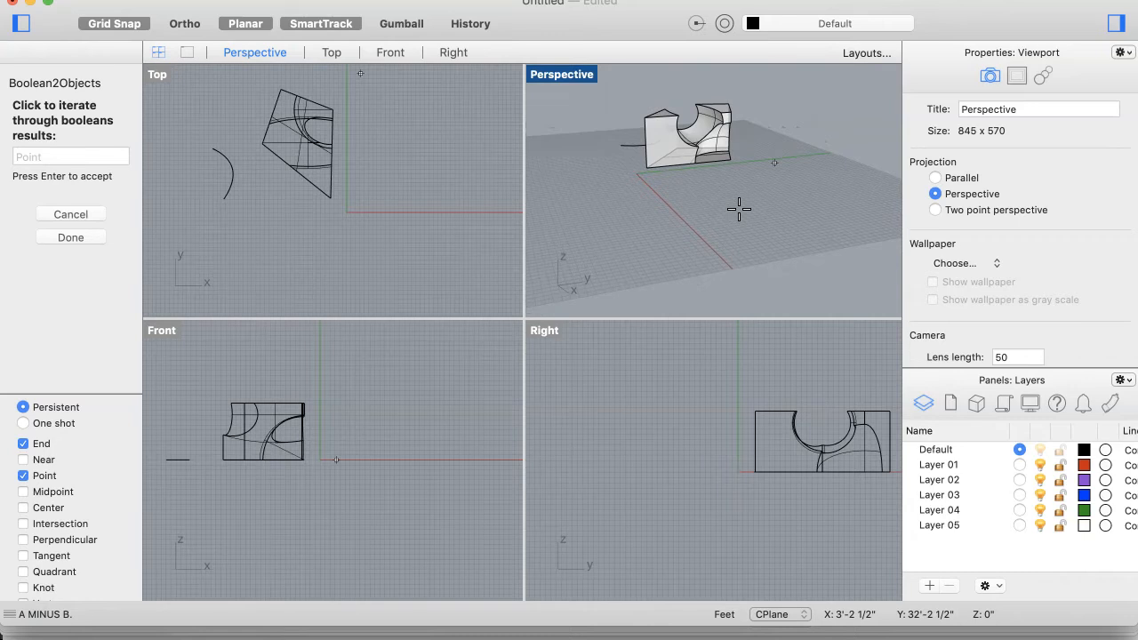
key("Return")
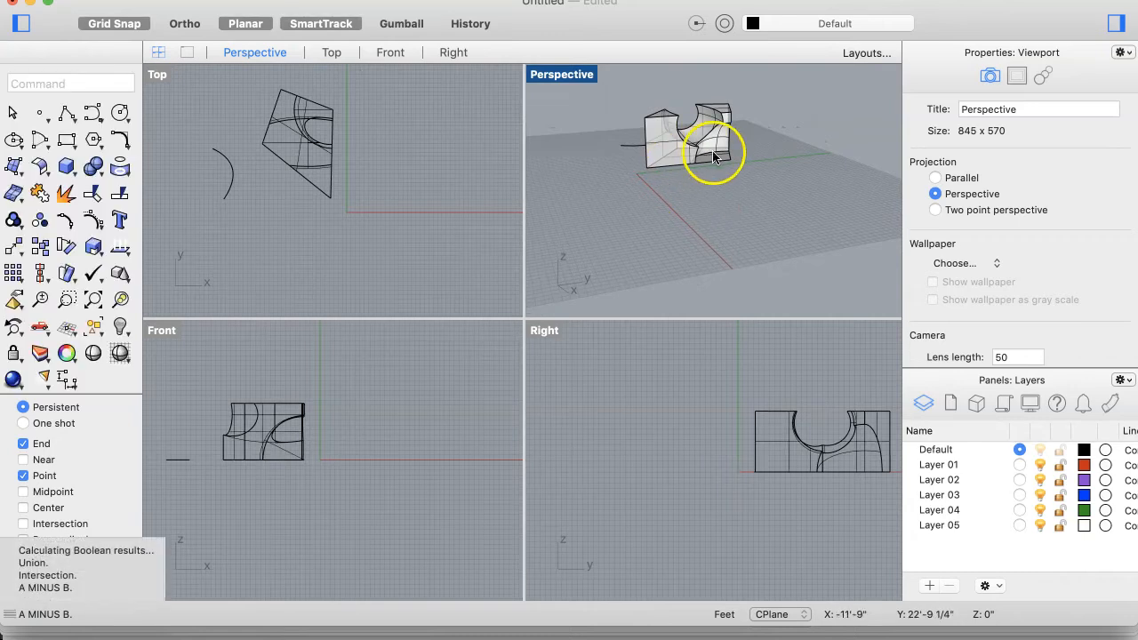
Step: Delete the separate flat surface lying under the carved block
scroll(714, 158, "down", 5)
scroll(714, 158, "up", 1)
scroll(727, 123, "up", 6)
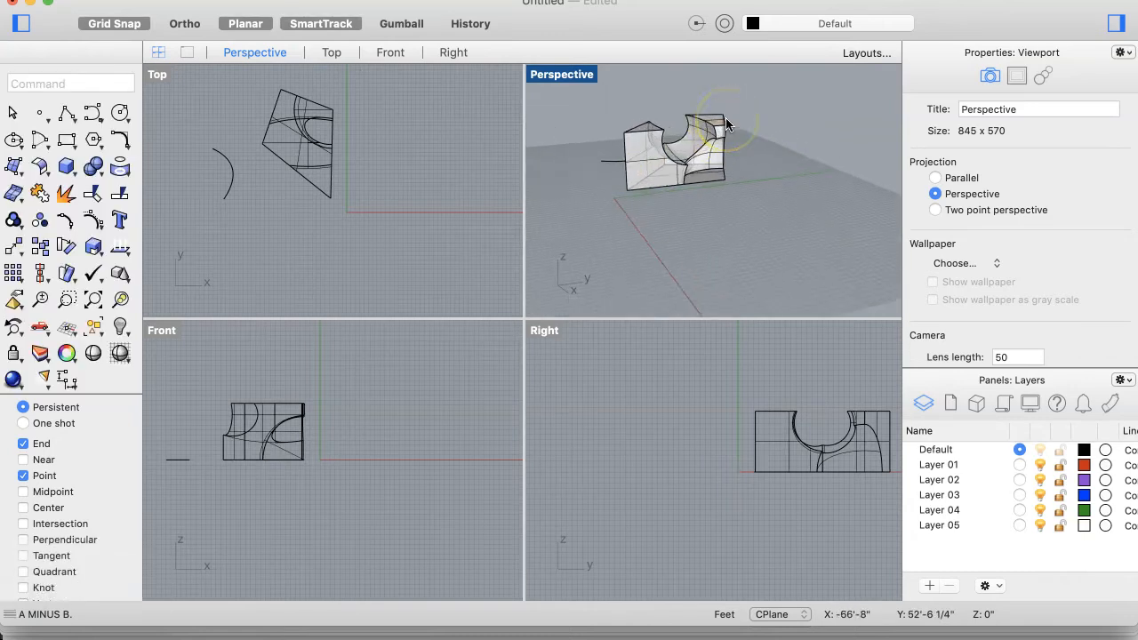
scroll(726, 123, "up", 6)
right_click_drag(726, 122, 640, 195)
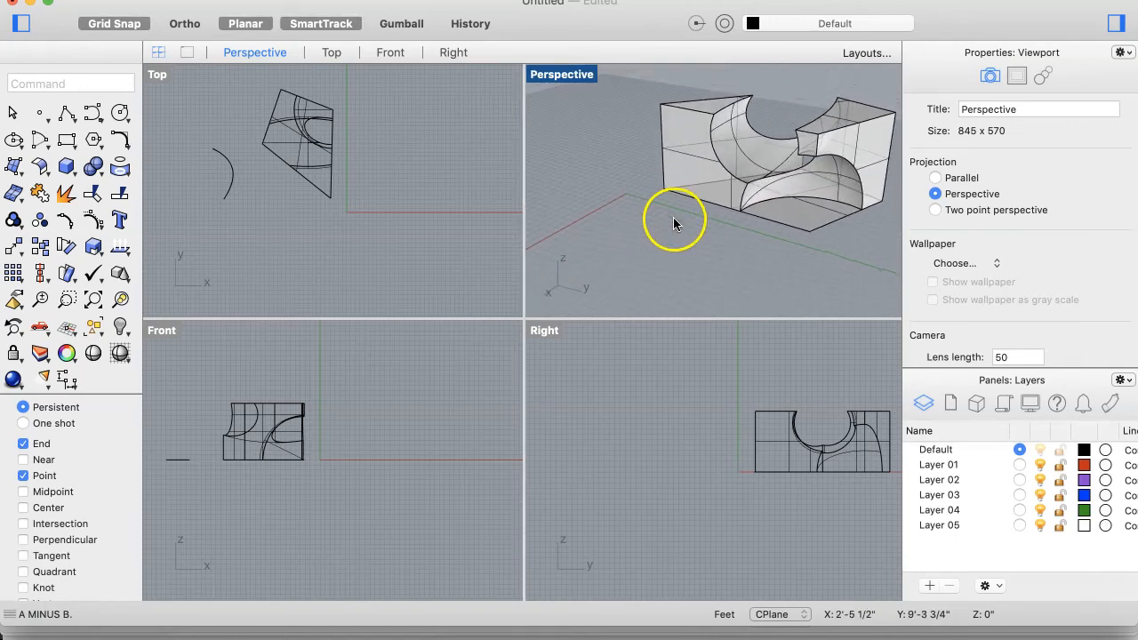
left_click(787, 218)
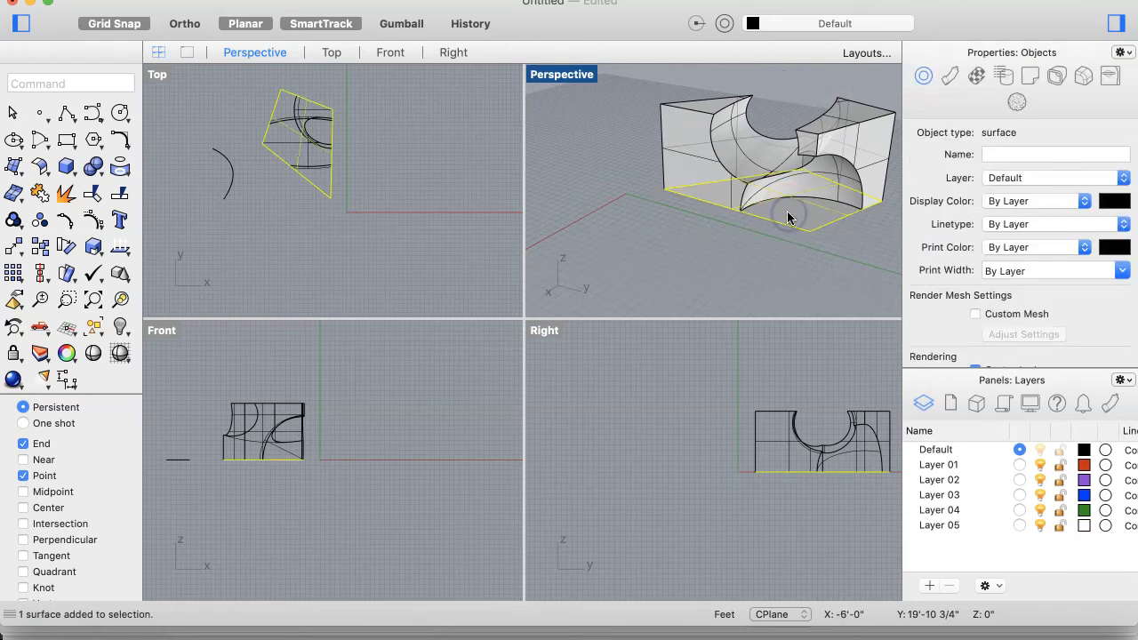
key("Delete")
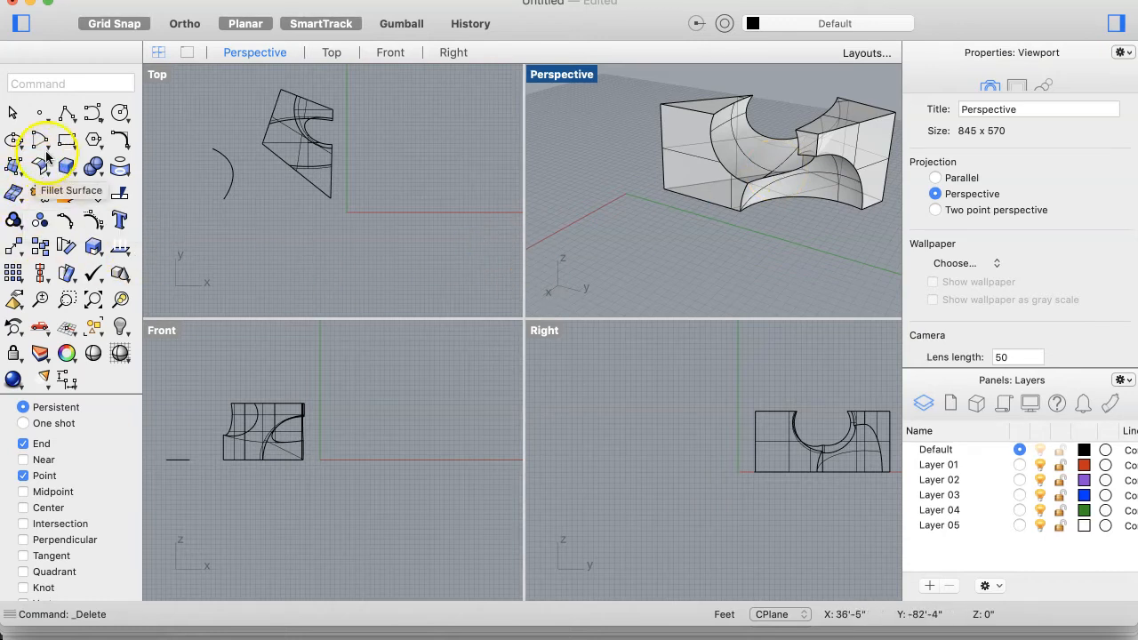
Step: Draw an open degree 3 curve through three control points in the Front view, about 23 feet tall and bulging away from the block, and select it
left_click(90, 114)
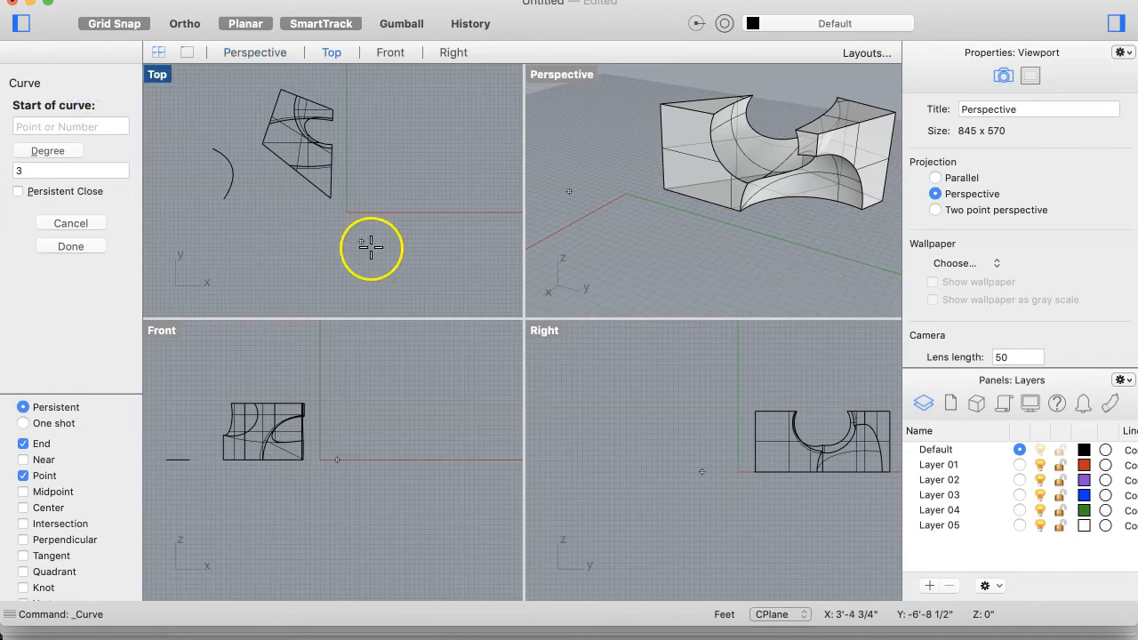
left_click(381, 464)
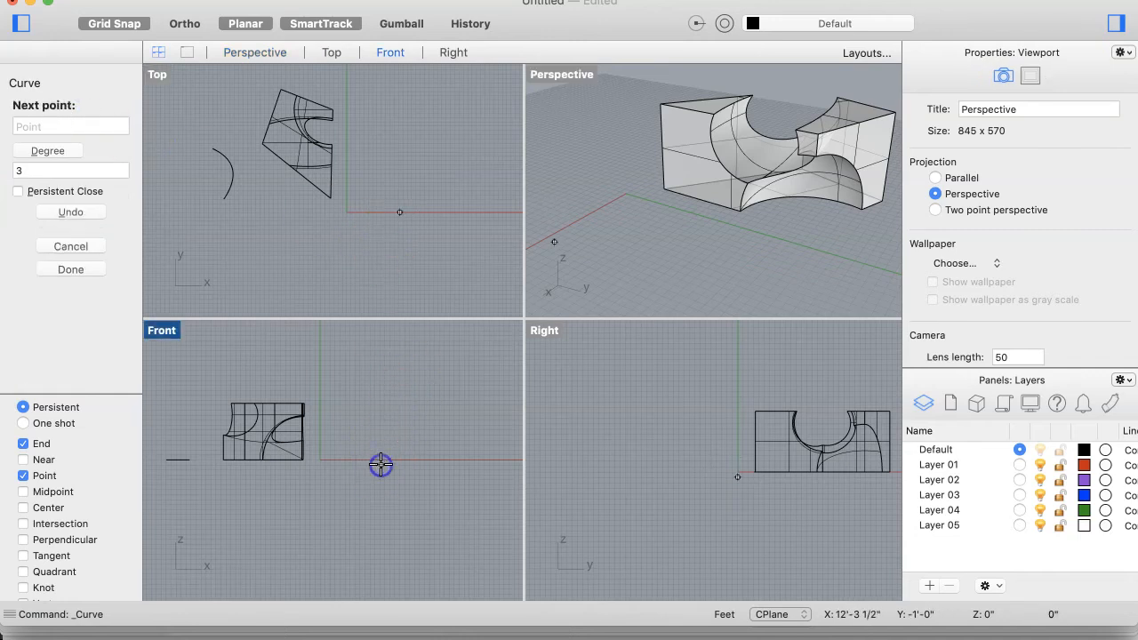
left_click(441, 412)
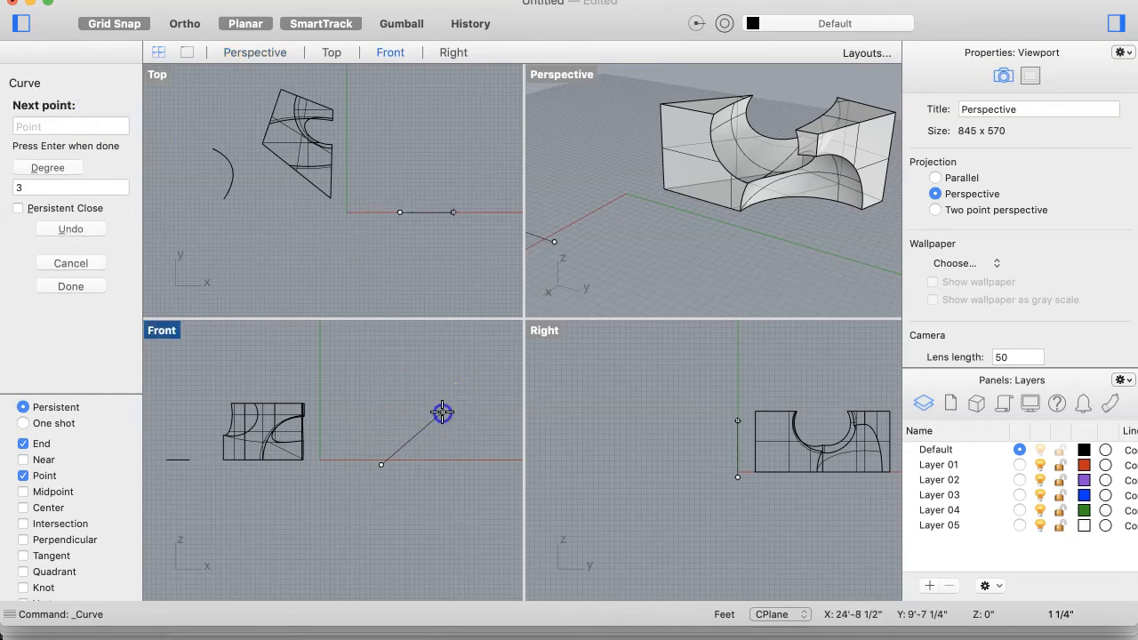
left_click(387, 348)
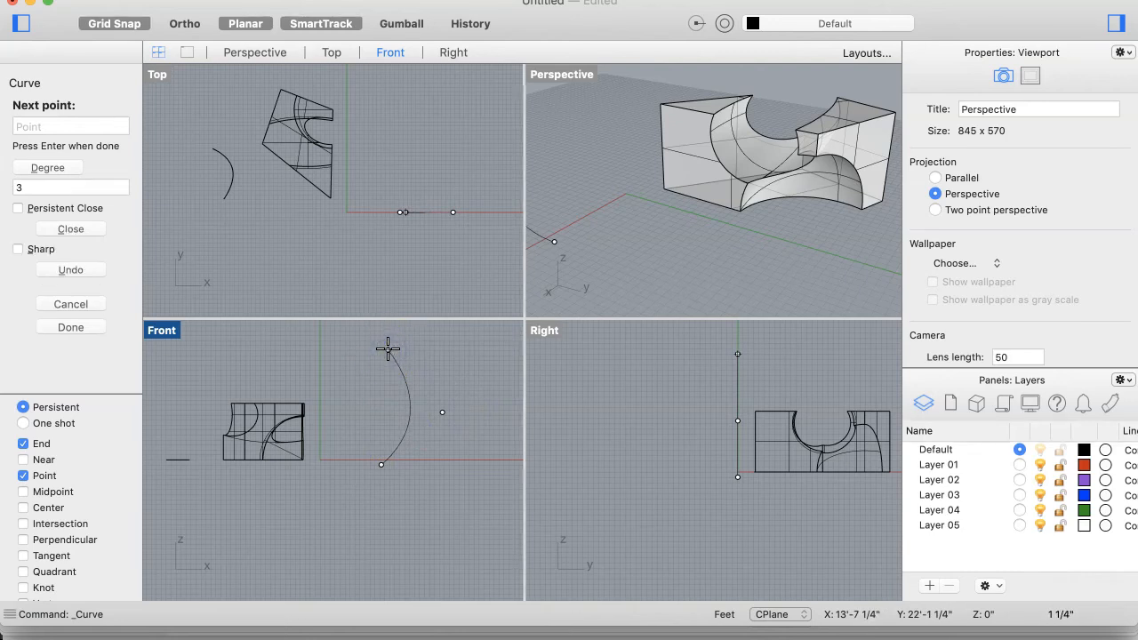
key("Return")
left_click(407, 402)
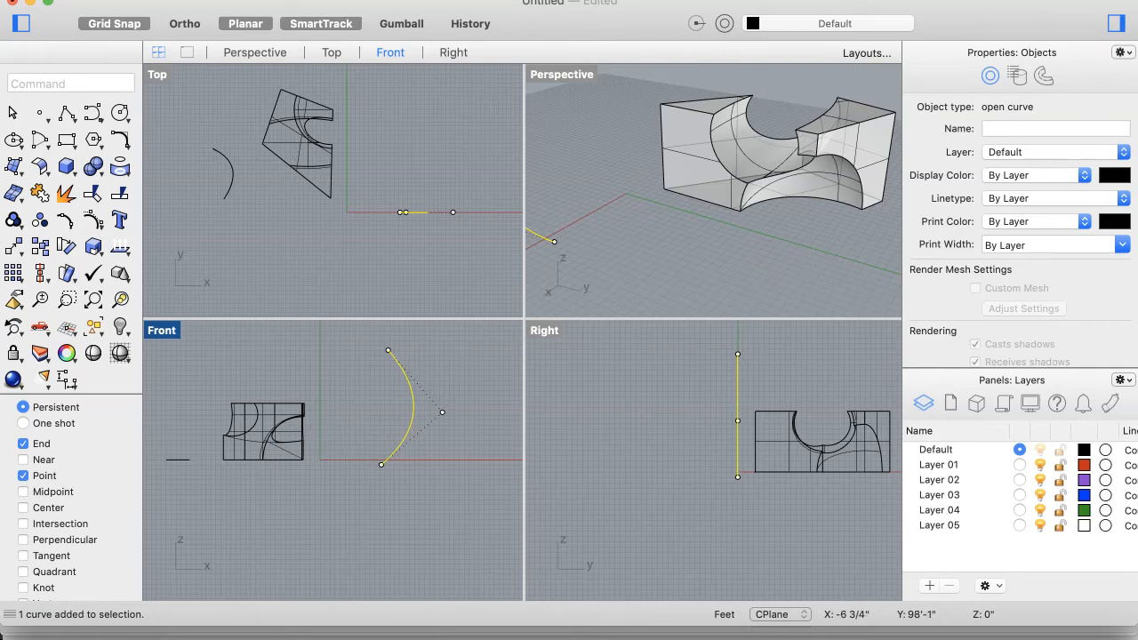
Step: Revolve the selected curve full circle from start angle 0 about a vertical axis between it and the block, keeping the input curve
left_click(322, 1)
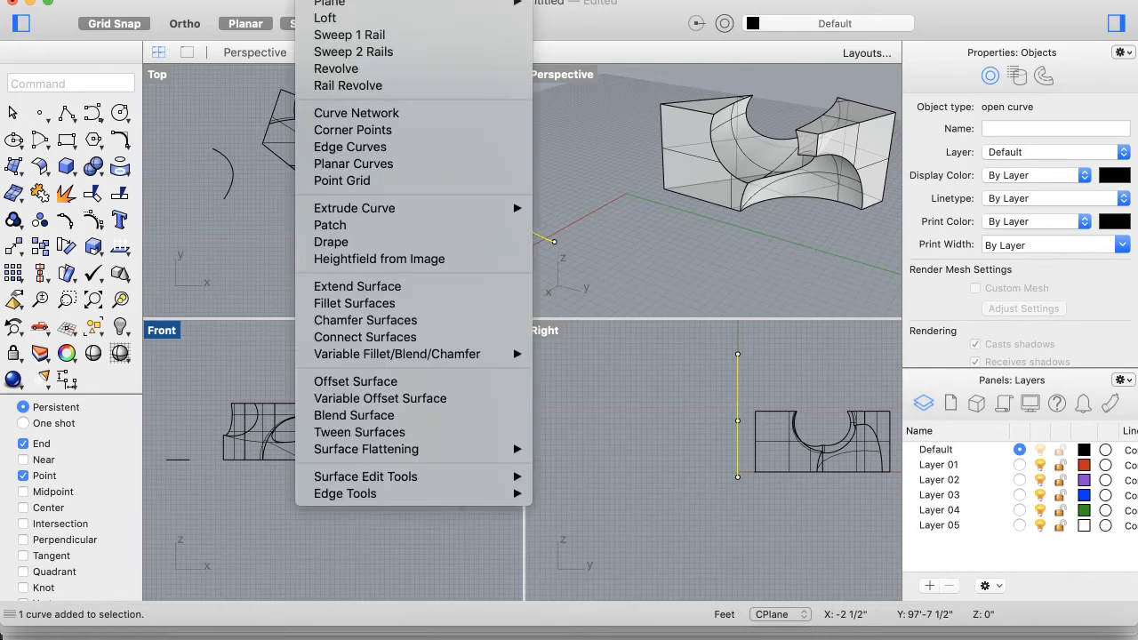
left_click(319, 67)
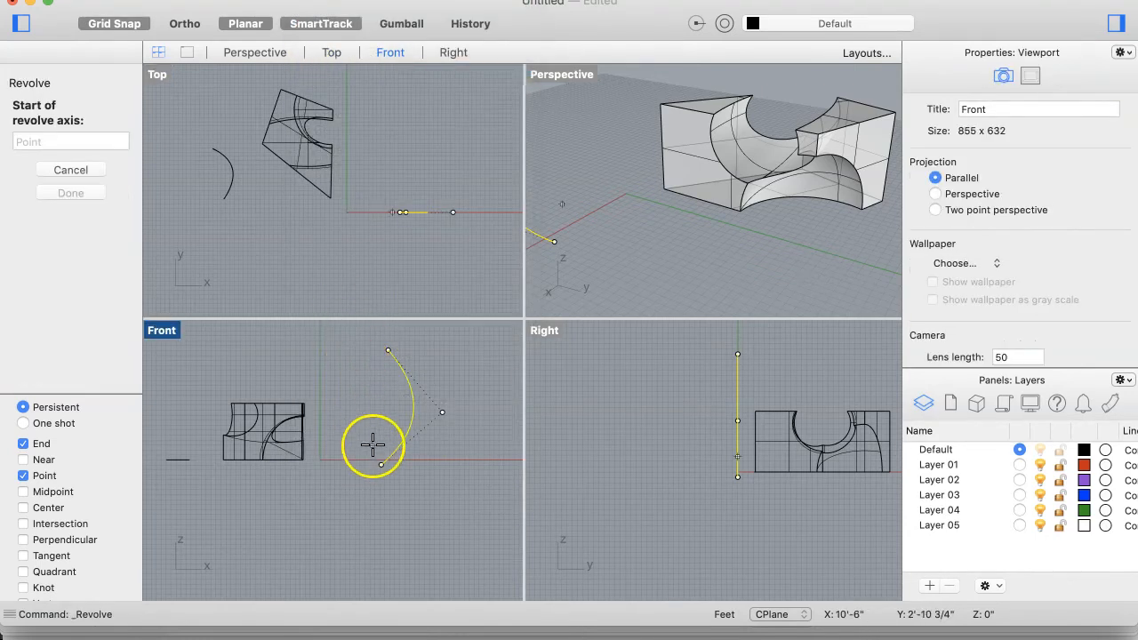
left_click(362, 468)
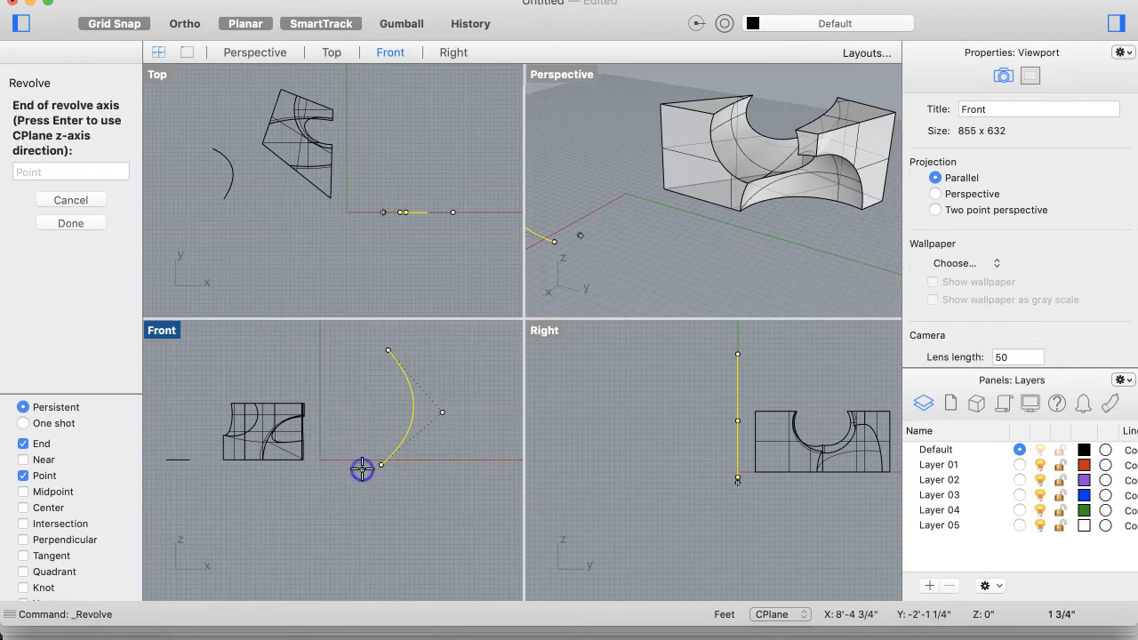
left_click(364, 358)
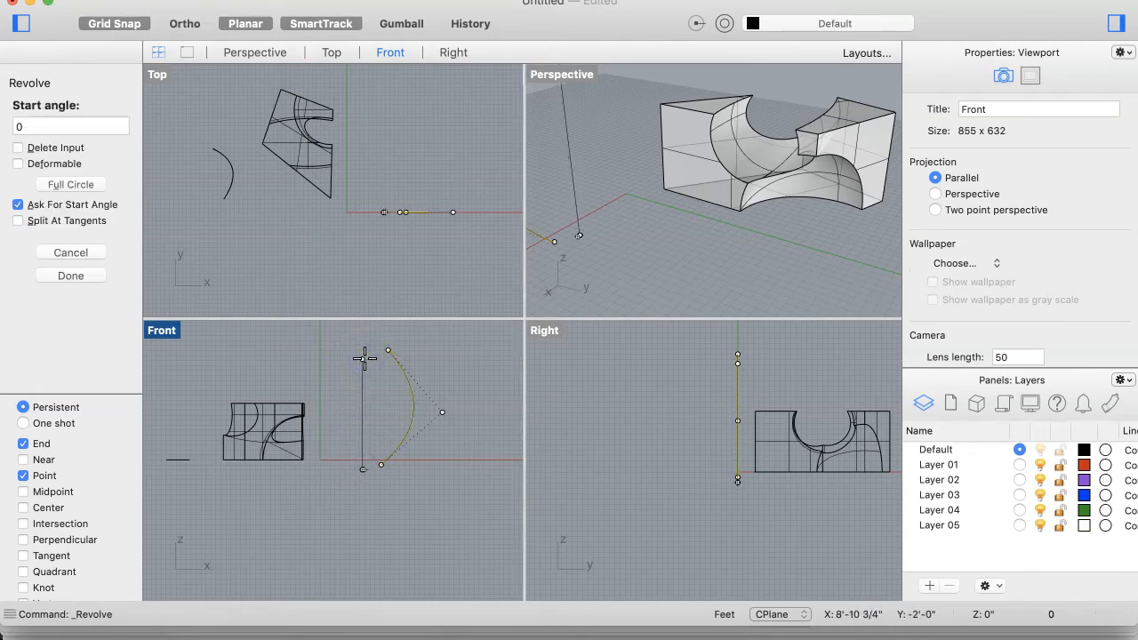
key("Return")
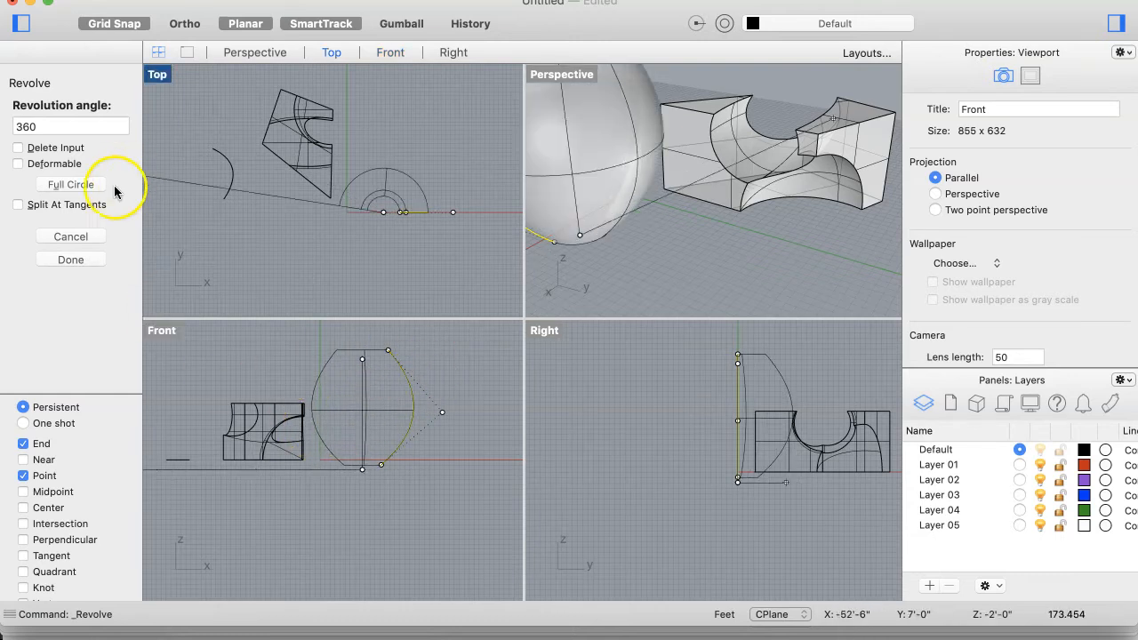
left_click(75, 184)
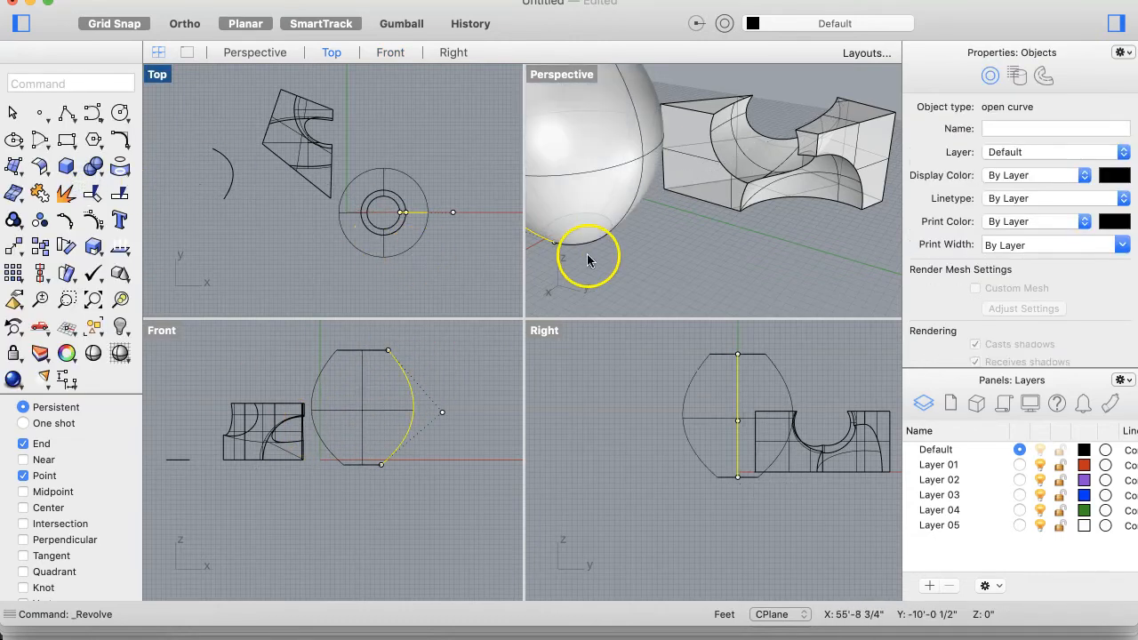
scroll(595, 253, "down", 4)
scroll(594, 246, "down", 4)
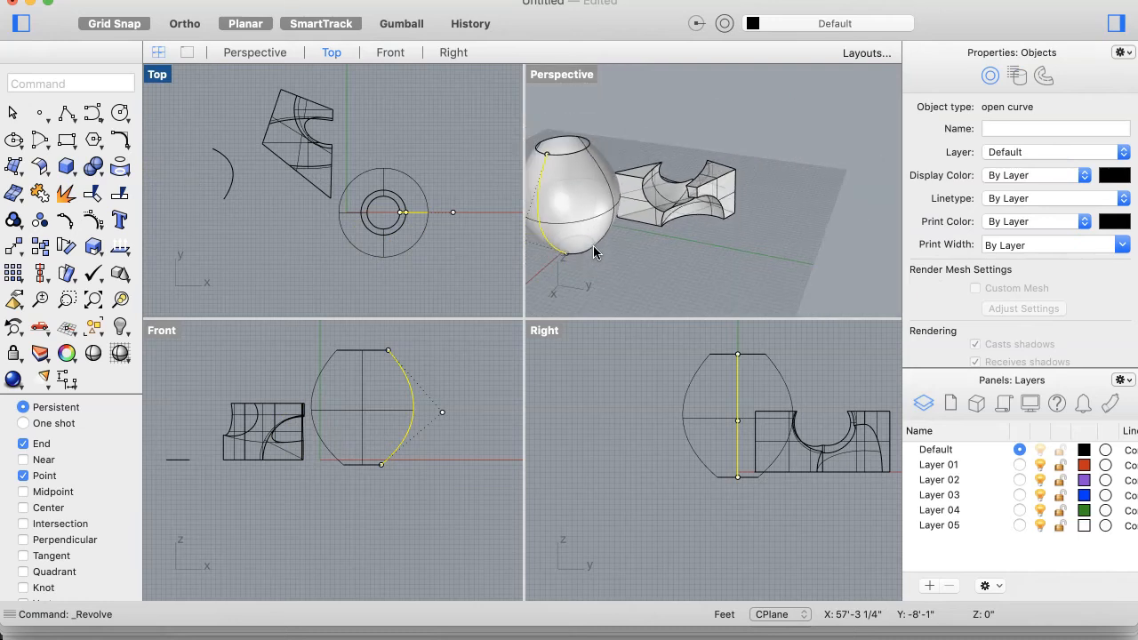
left_click(620, 221)
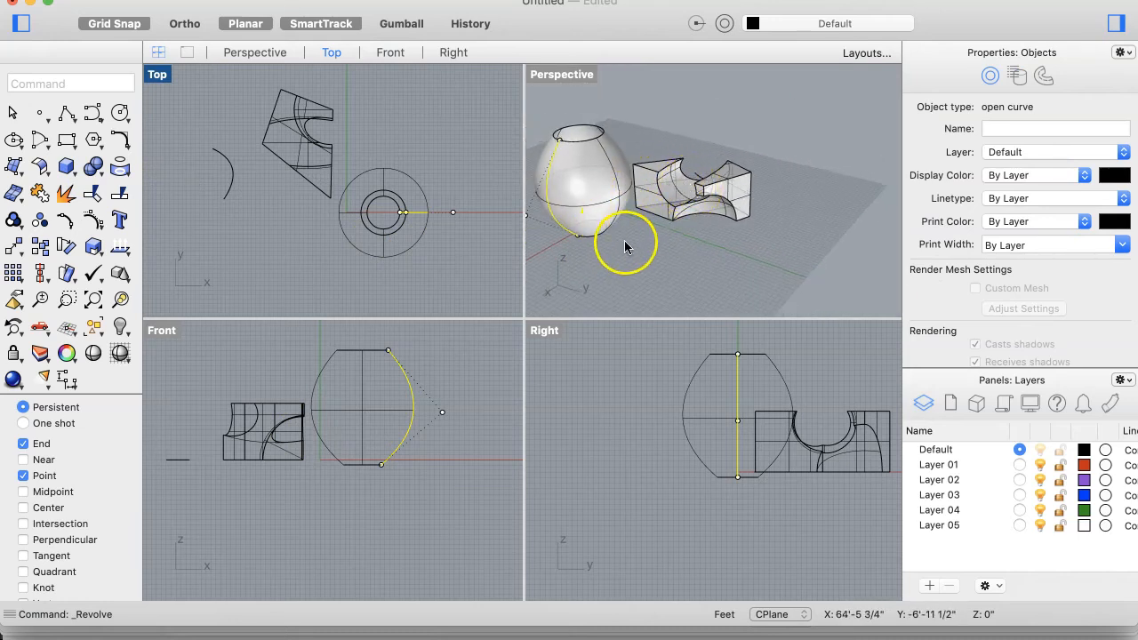
left_click(235, 238)
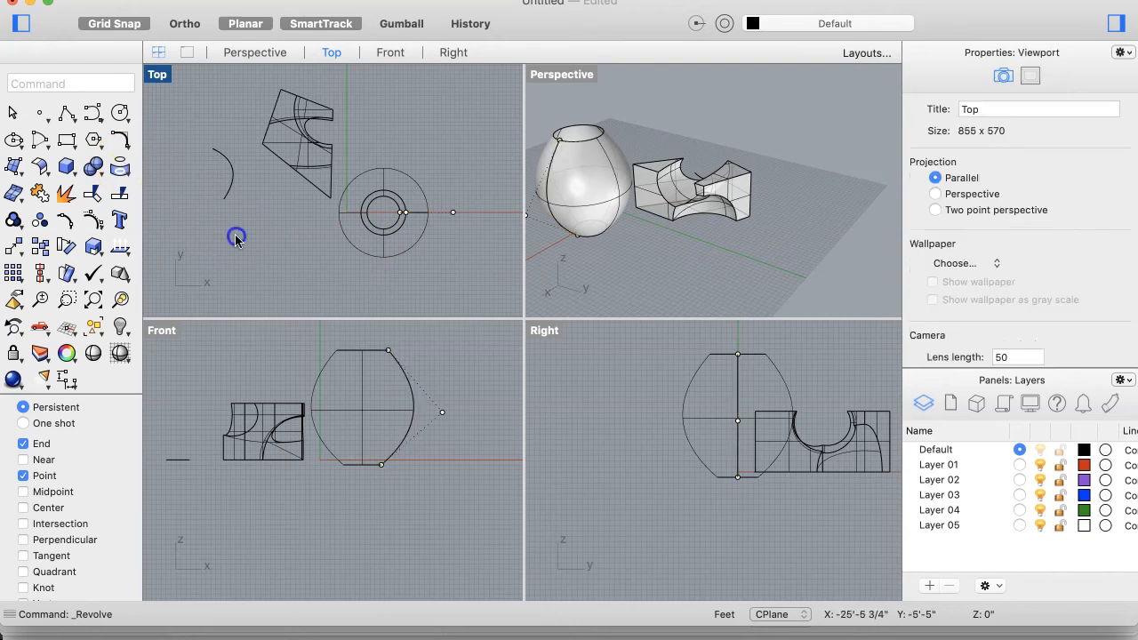
Step: Move the revolved surface so it overlaps the carved block and run Boolean Two Objects on the pair with Delete Input on
left_click(587, 212)
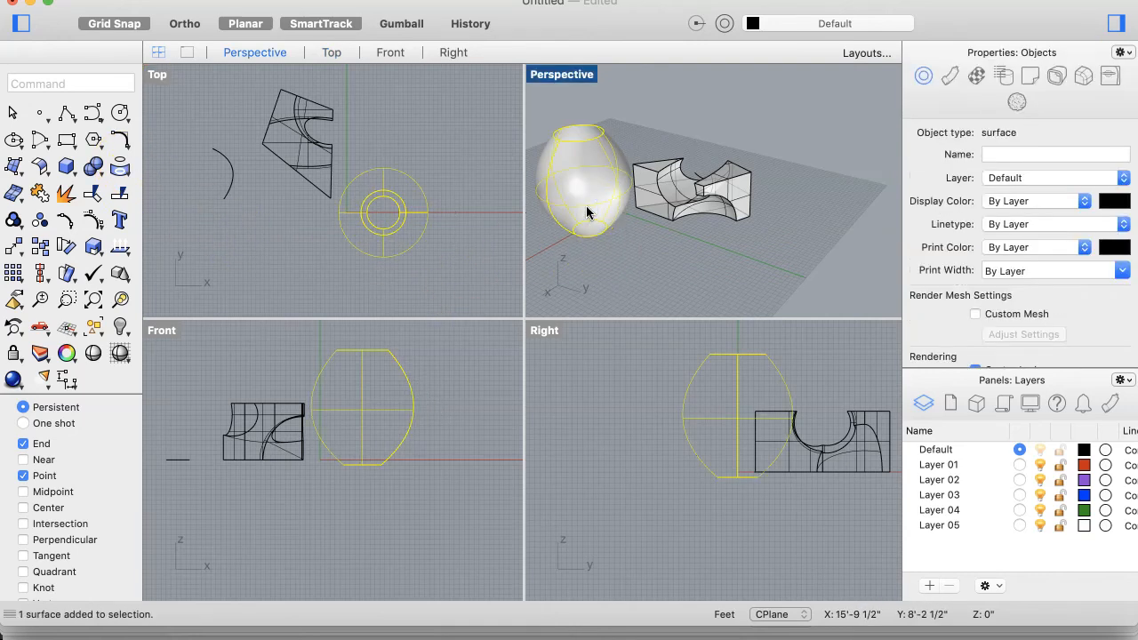
left_click_drag(587, 210, 649, 184)
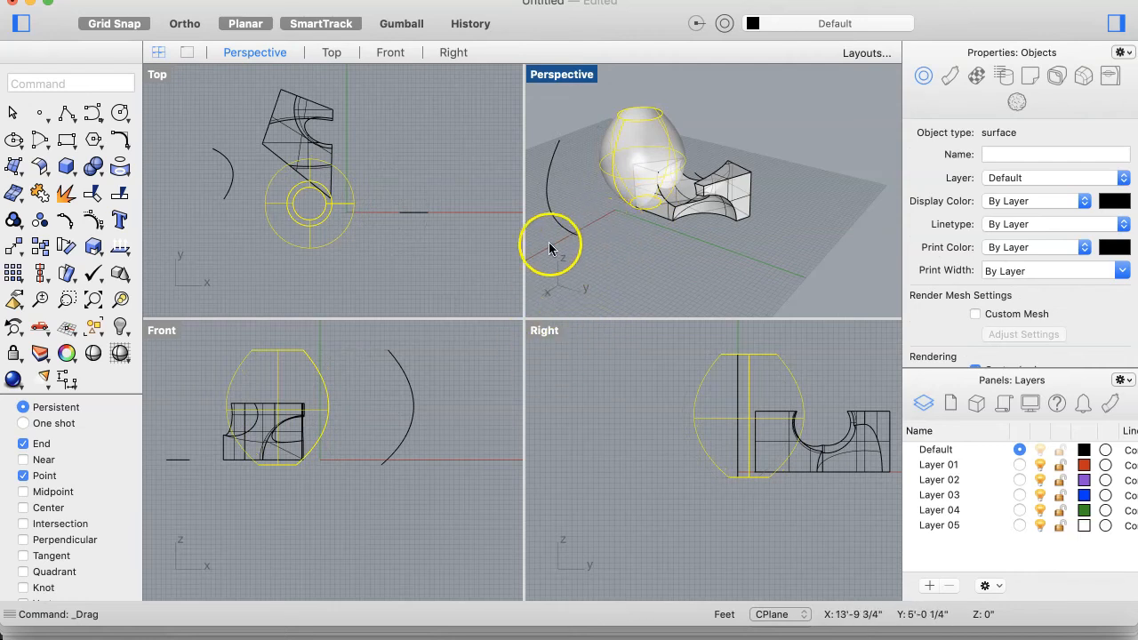
left_click(382, 0)
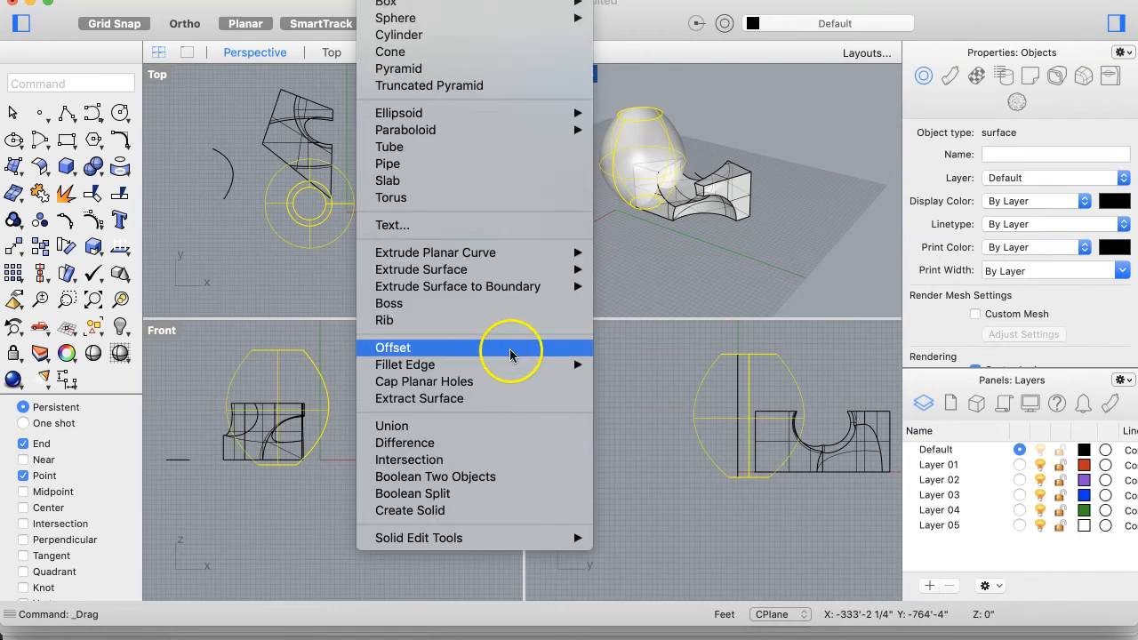
left_click(478, 475)
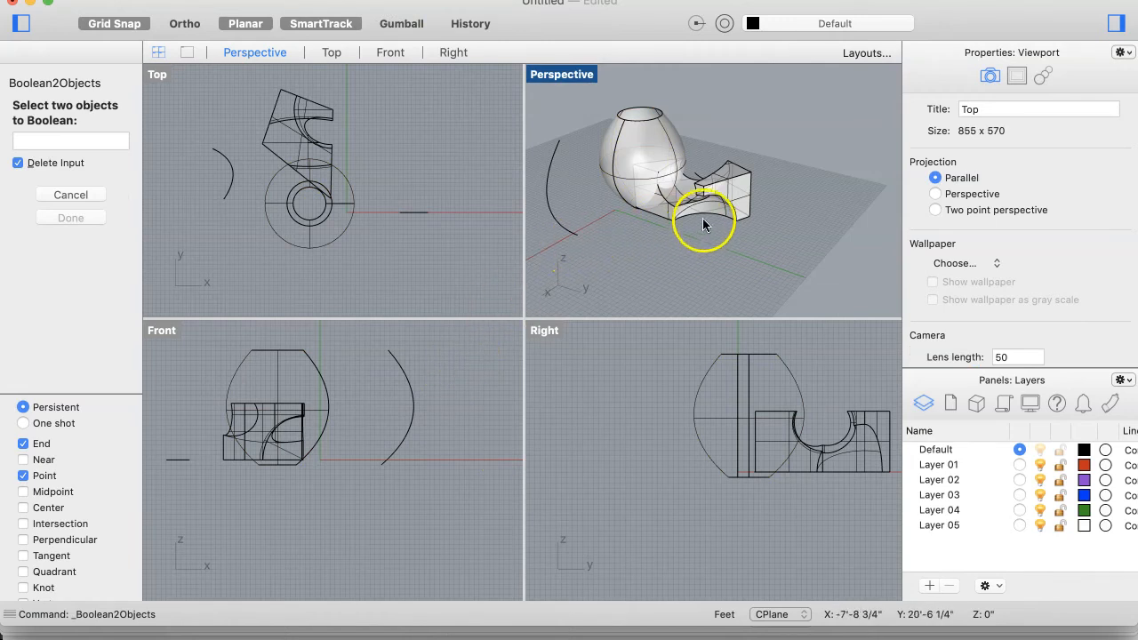
left_click(735, 194)
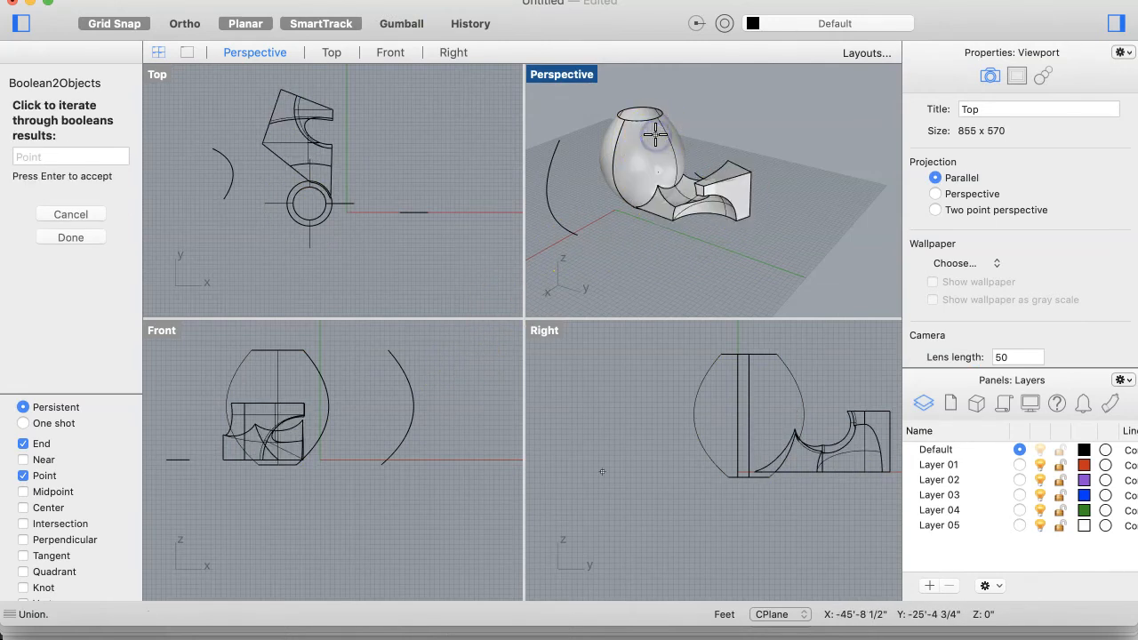
Step: Cycle the Boolean results through A minus B, B minus A and Inverse intersection, and cancel the command
left_click(707, 136)
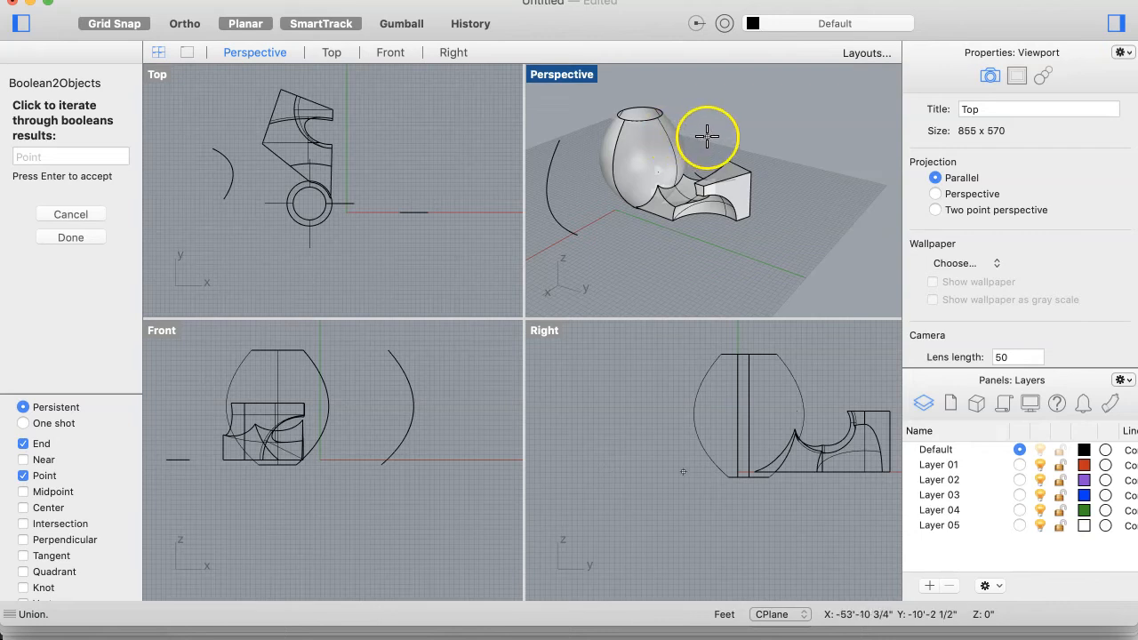
left_click(707, 136)
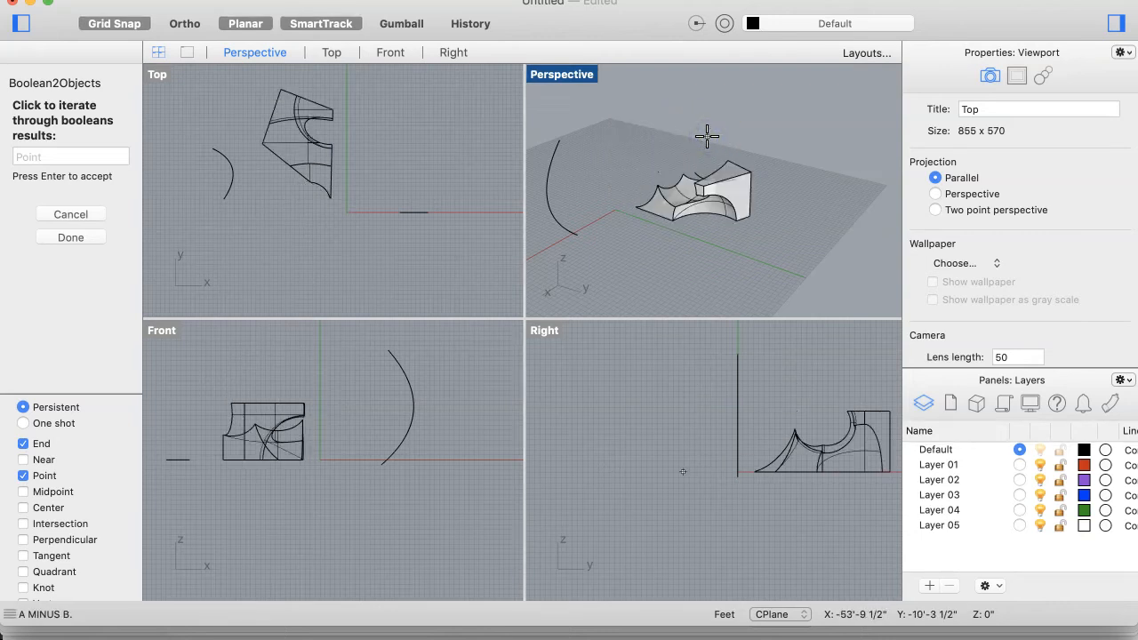
left_click(707, 136)
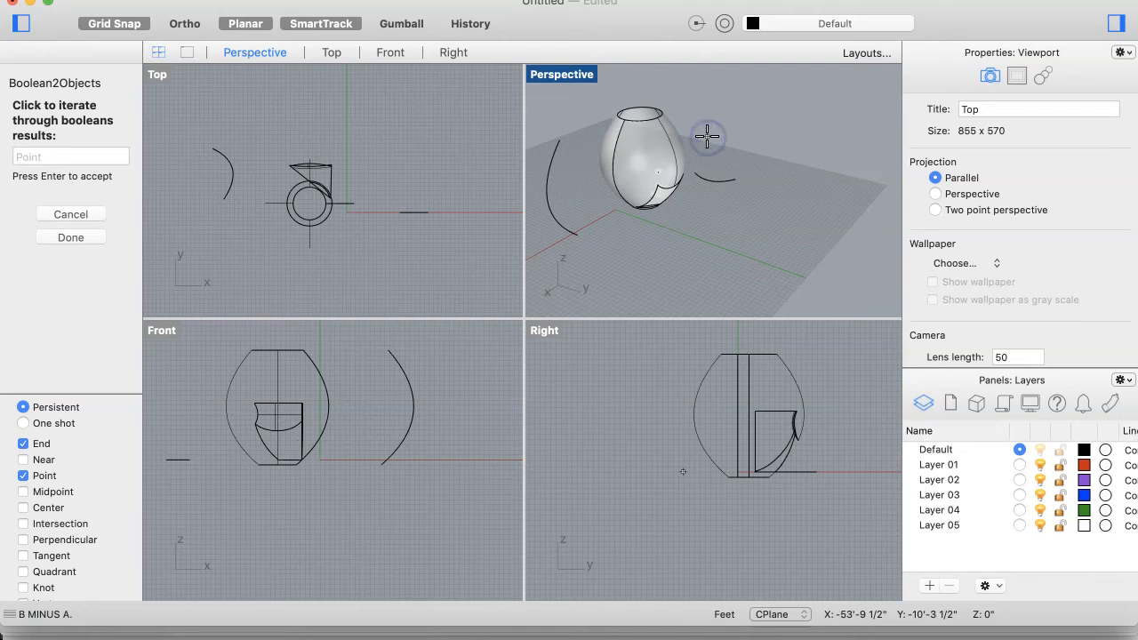
left_click(707, 136)
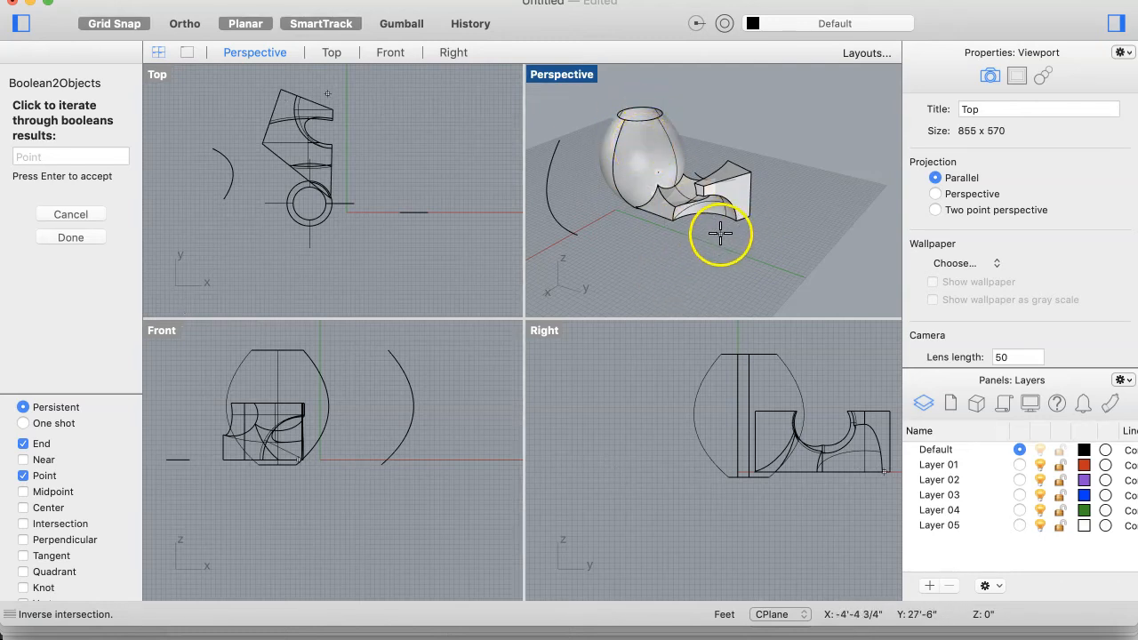
left_click(638, 253)
left_click(625, 249)
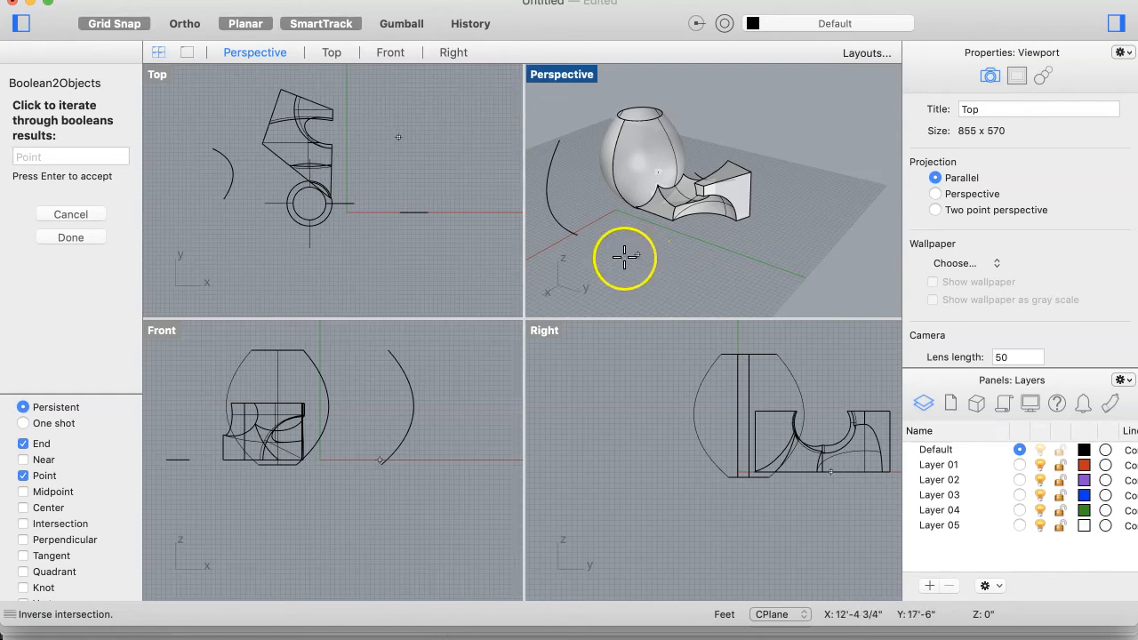
left_click(654, 205)
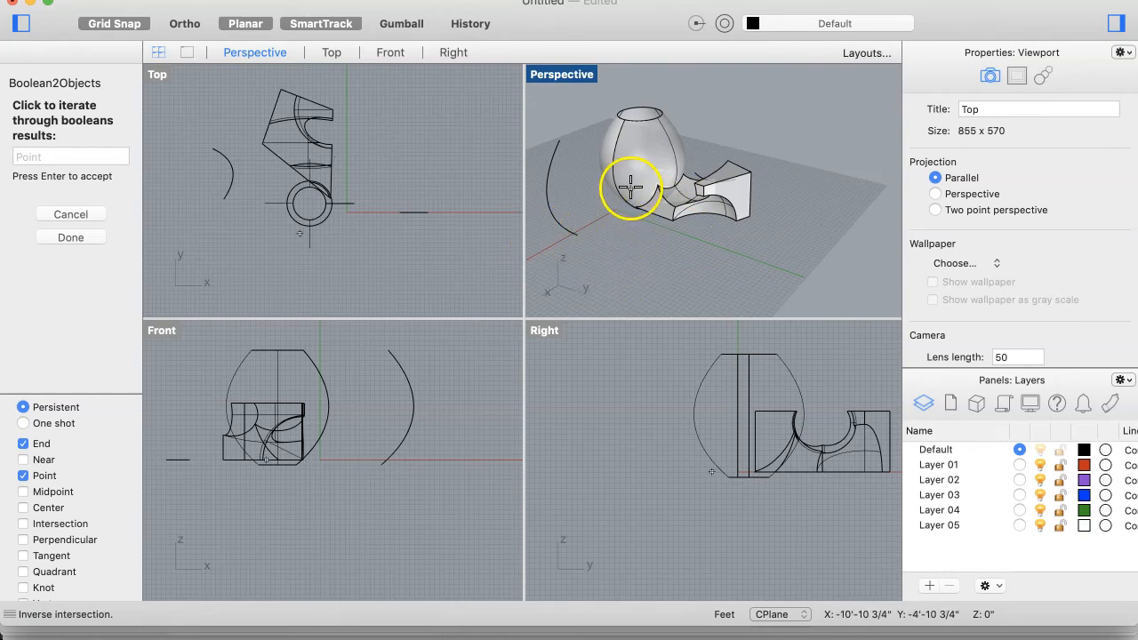
left_click(82, 217)
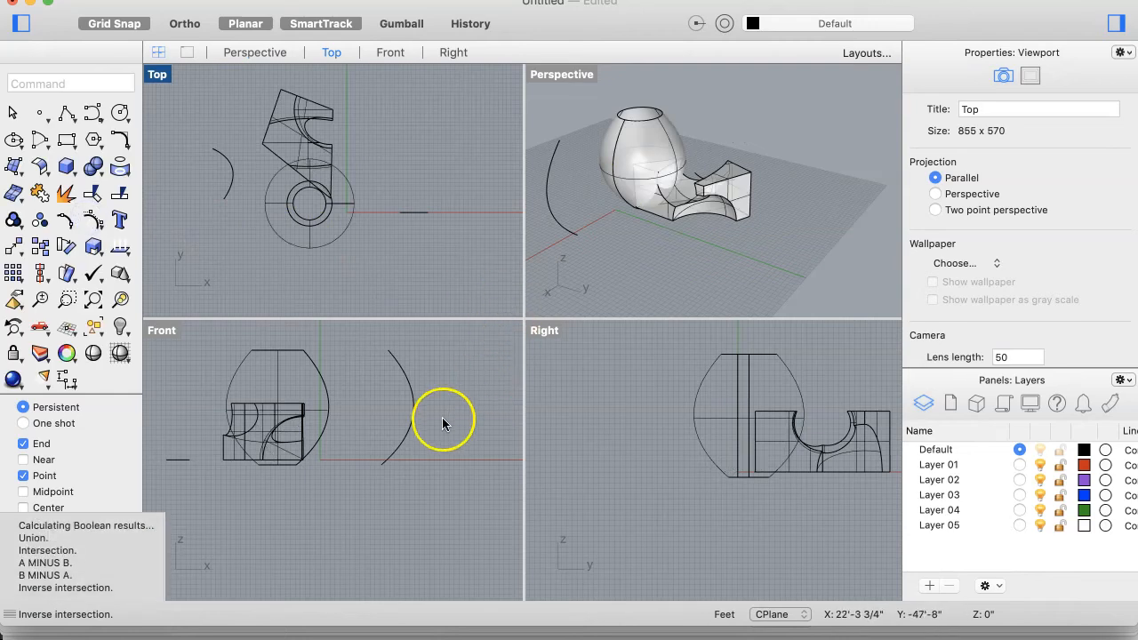
Step: Delete the revolved surface overlapping the carved block
left_click(595, 211)
left_click(632, 138)
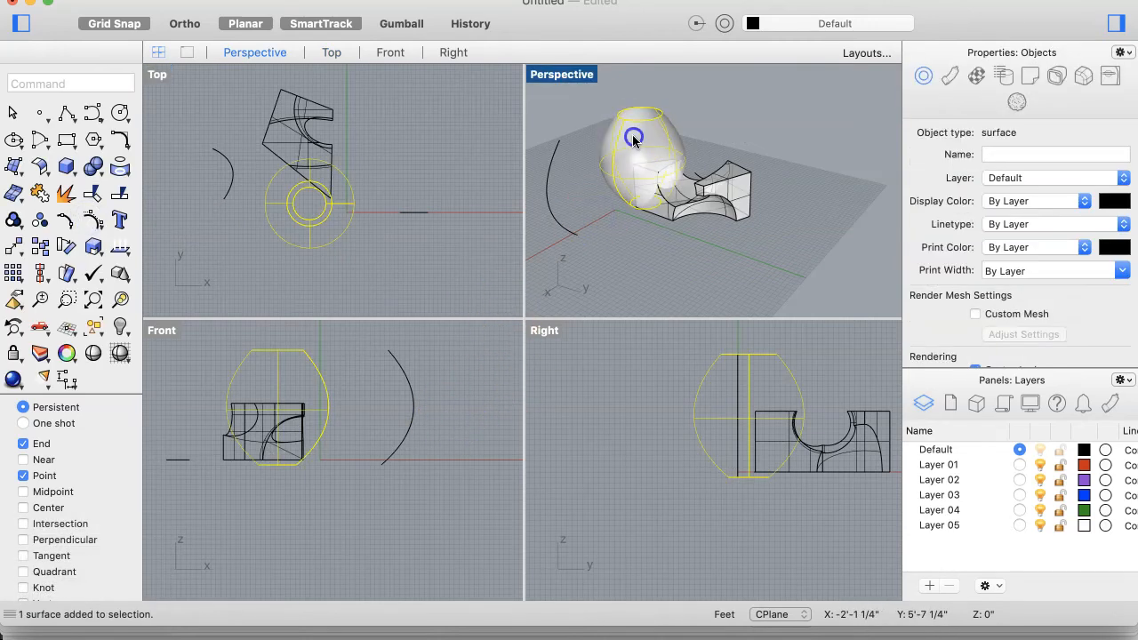
key("Delete")
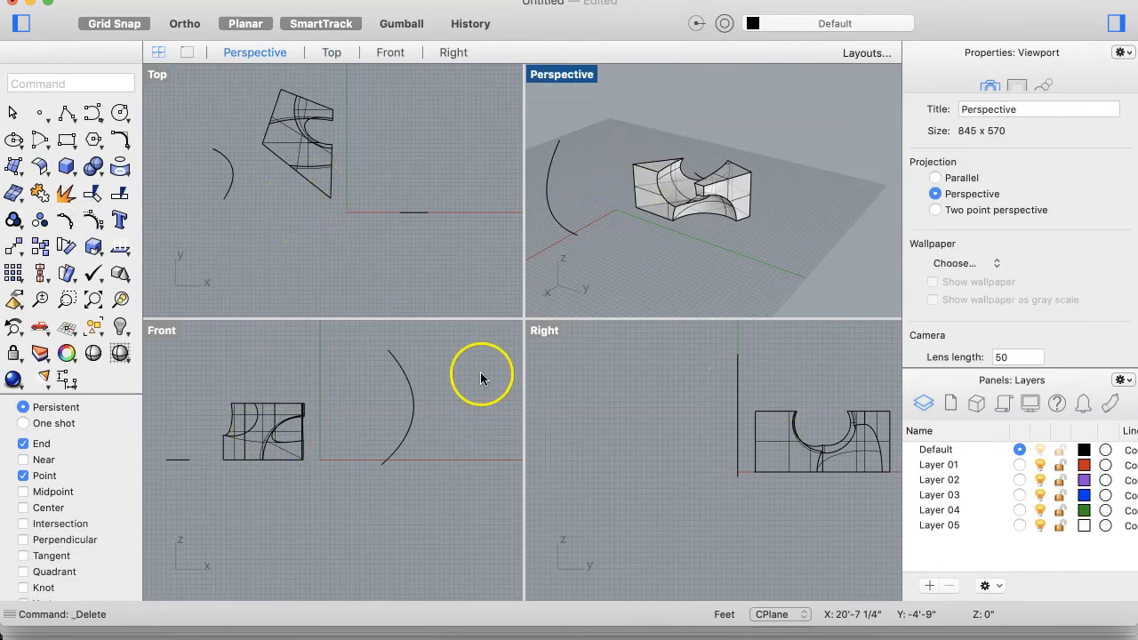
Step: Revolve the open curve in the Front view nearly full circle about a vertical axis on its inner side, leaving a narrow open gap
left_click(403, 424)
left_click(402, 424)
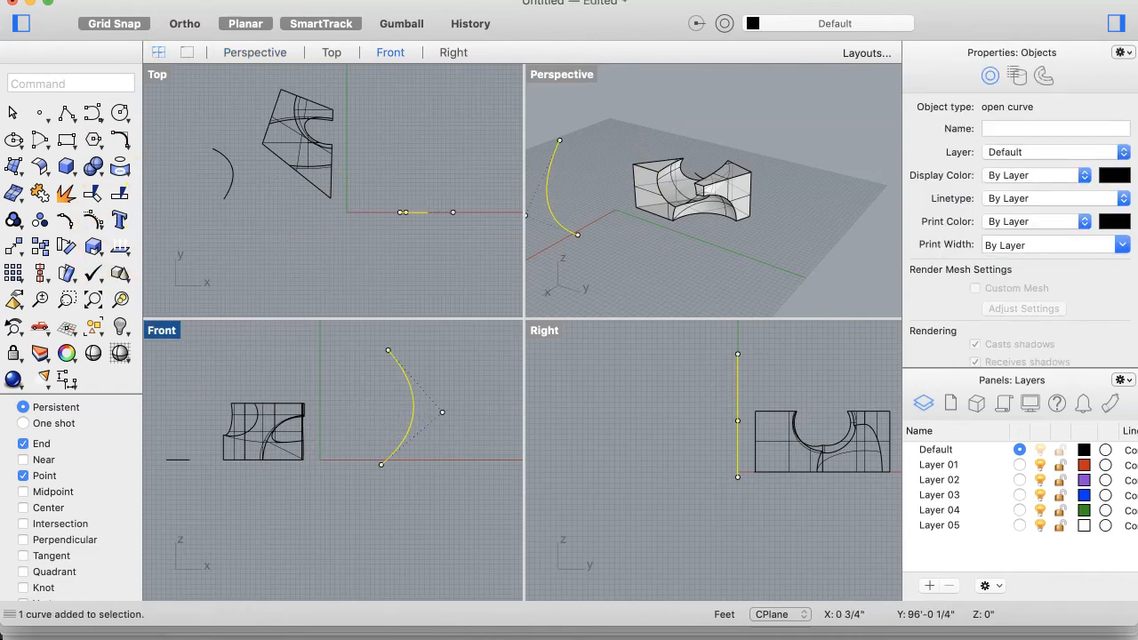
left_click(316, 1)
left_click(331, 71)
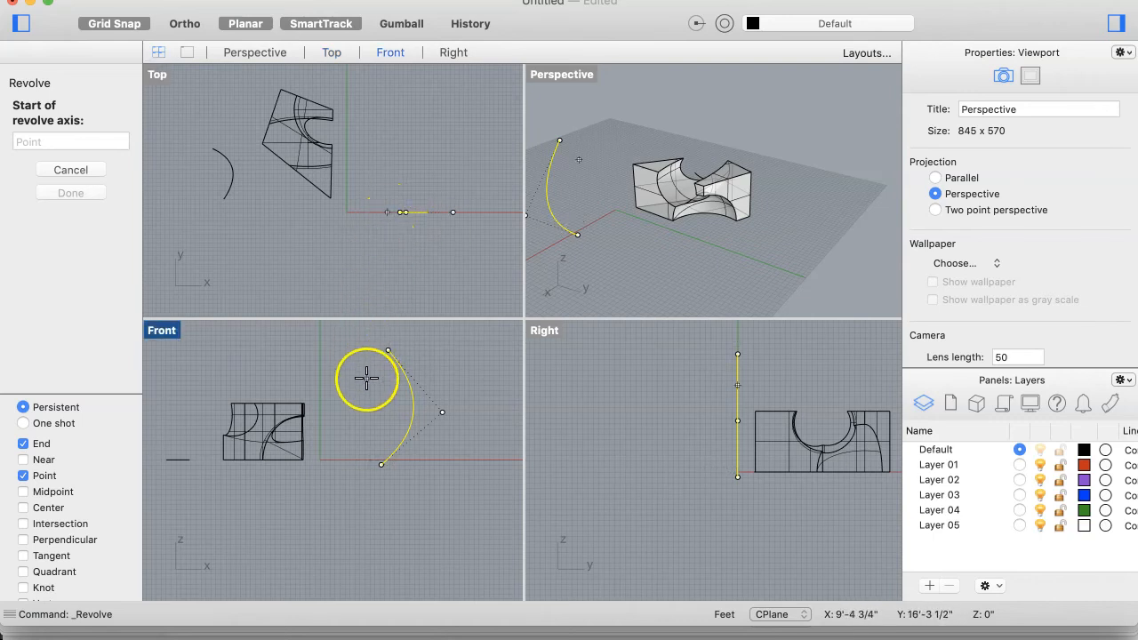
left_click(361, 461)
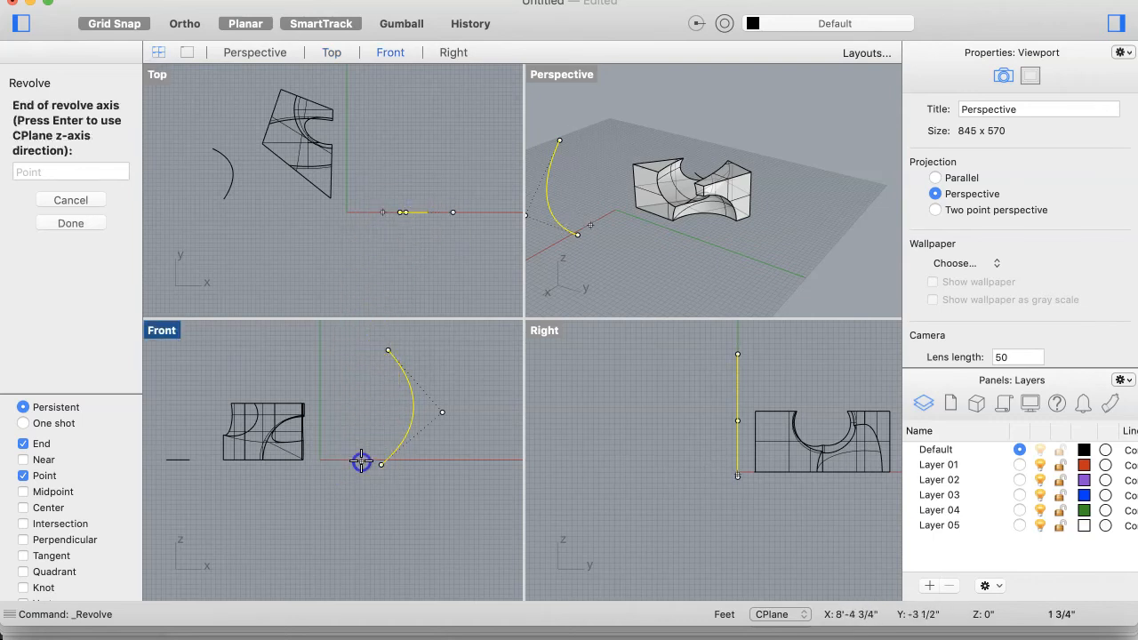
left_click(362, 339)
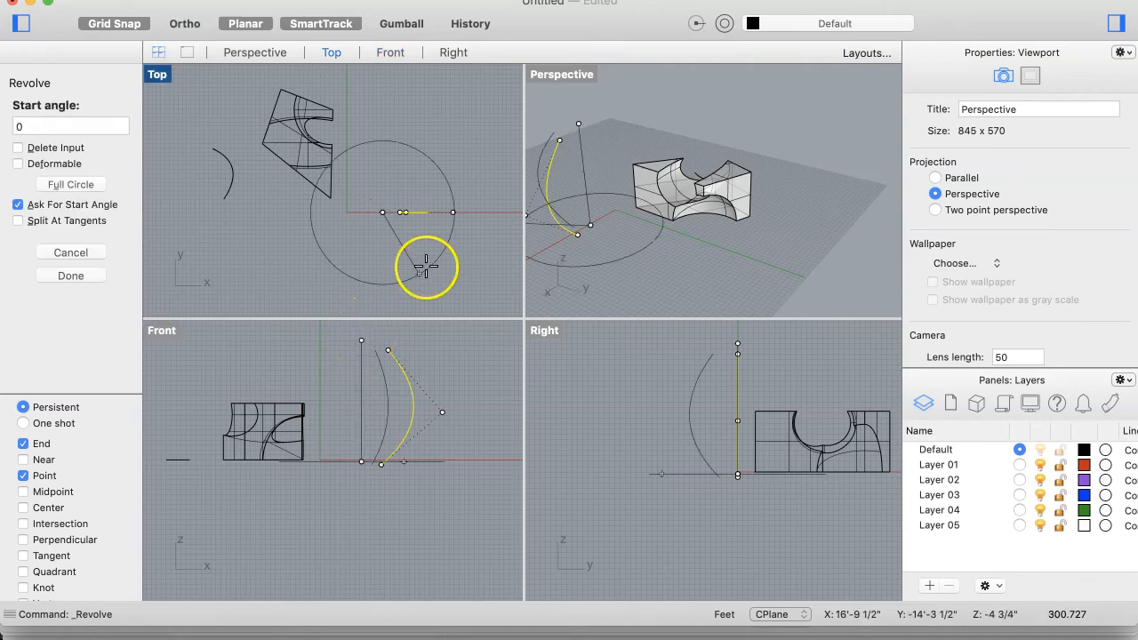
left_click(456, 213)
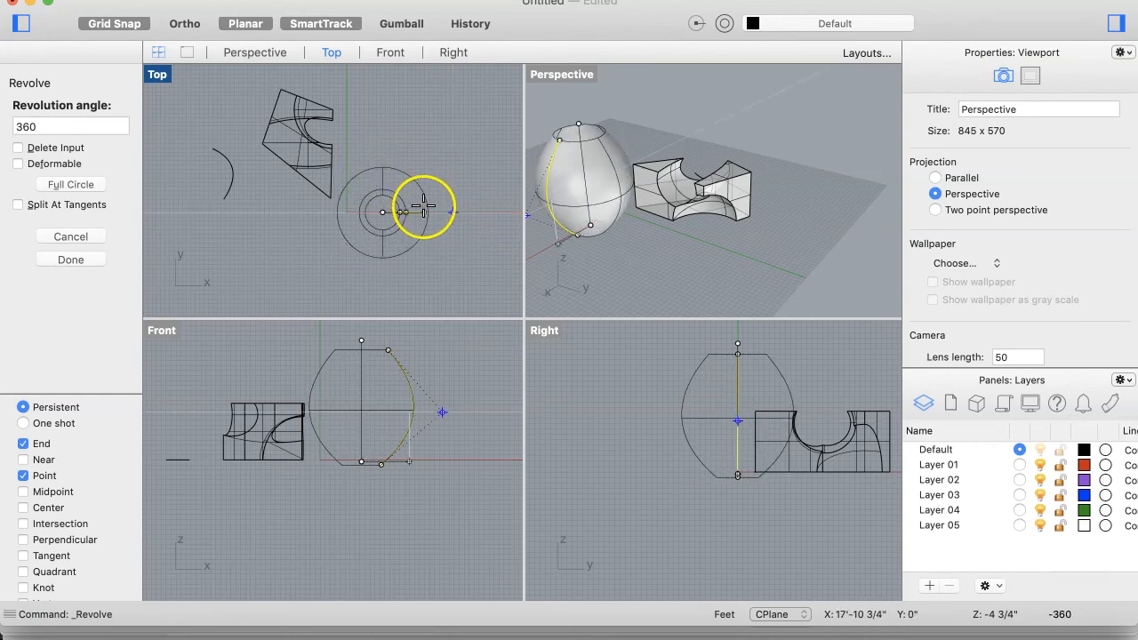
left_click(423, 203)
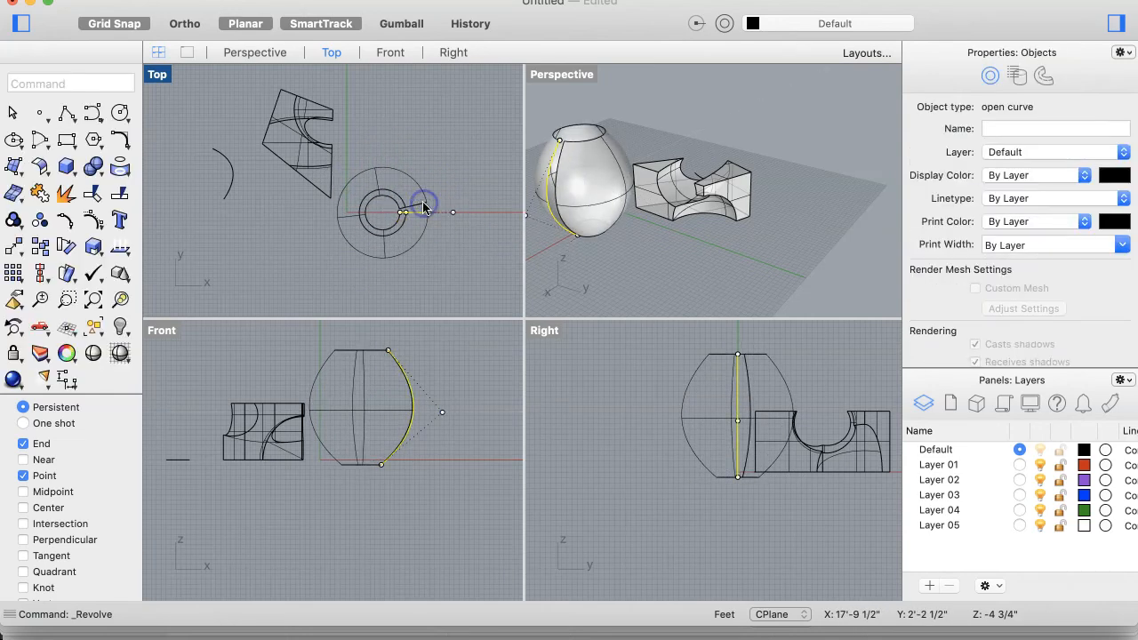
right_click_drag(618, 221, 617, 223)
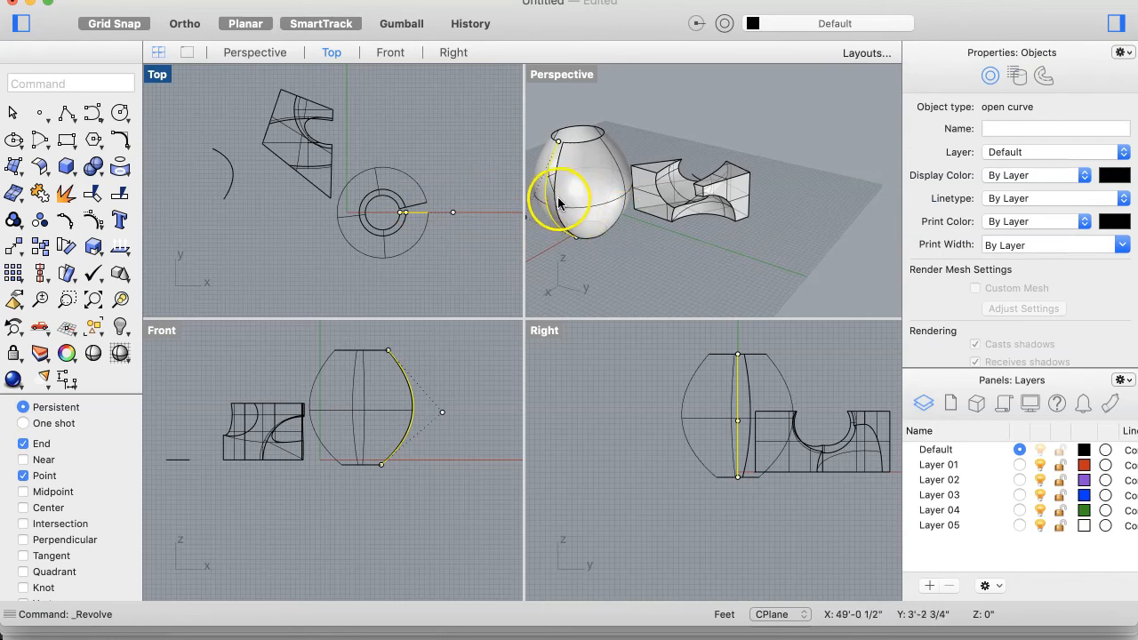
left_click(413, 273)
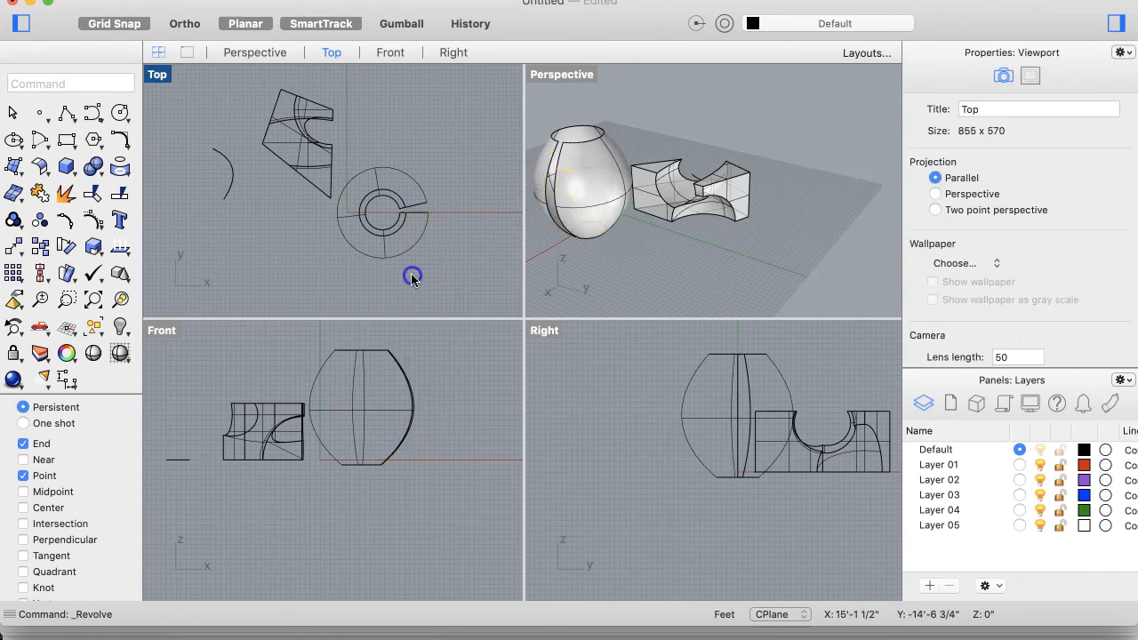
Step: Rotate the gapped revolved surface about its center in the Top view until its opening faces the carved block
left_click(383, 247)
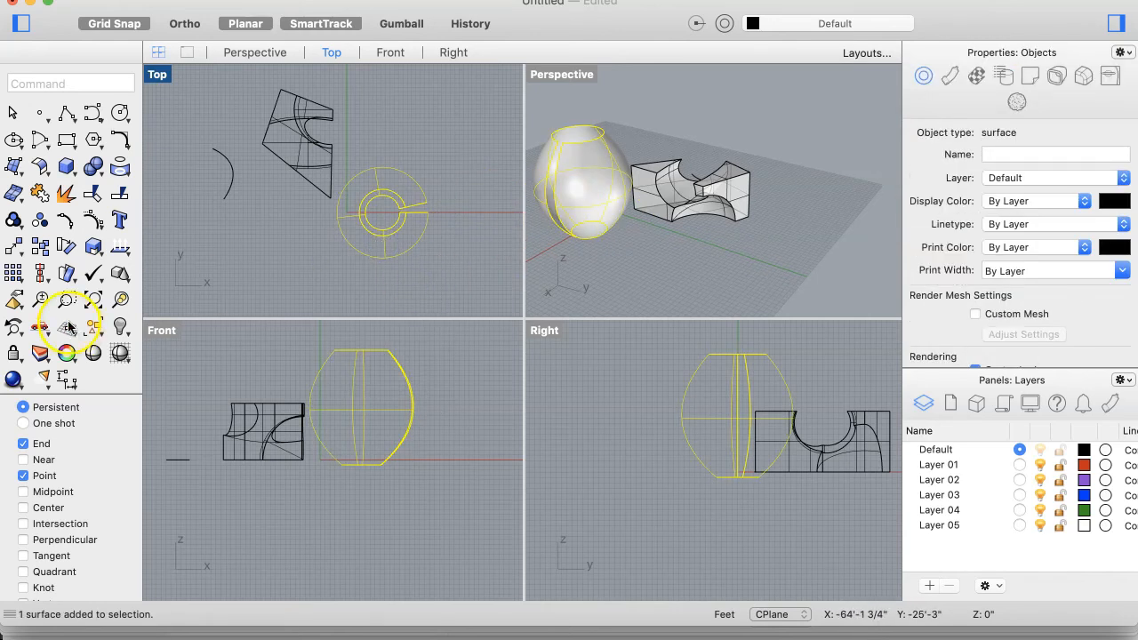
left_click(67, 250)
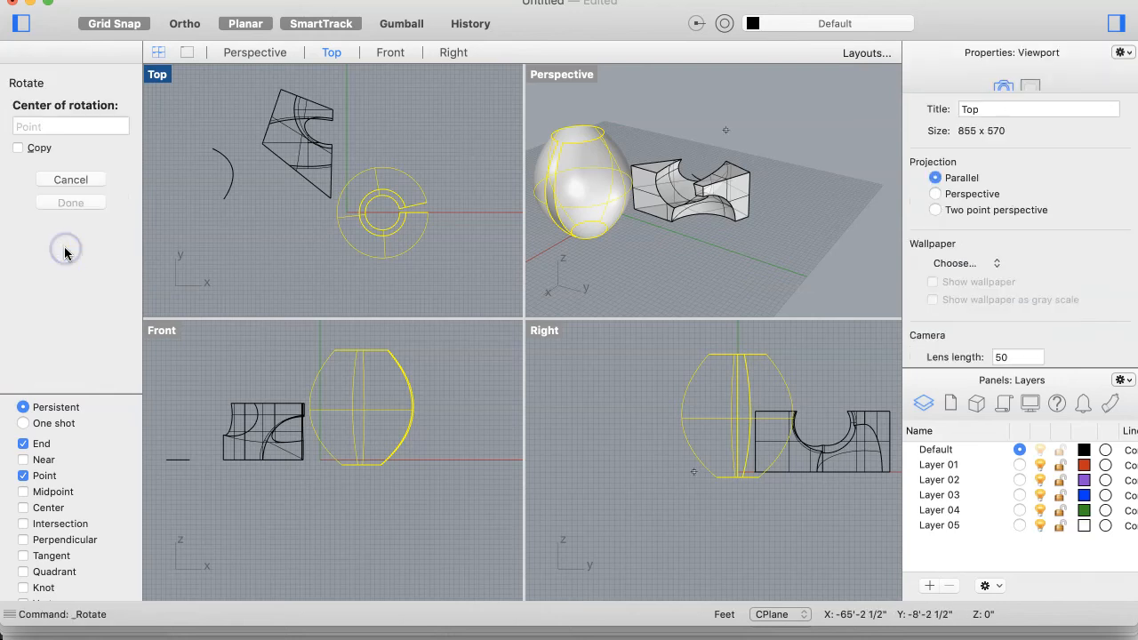
left_click(382, 212)
left_click(450, 195)
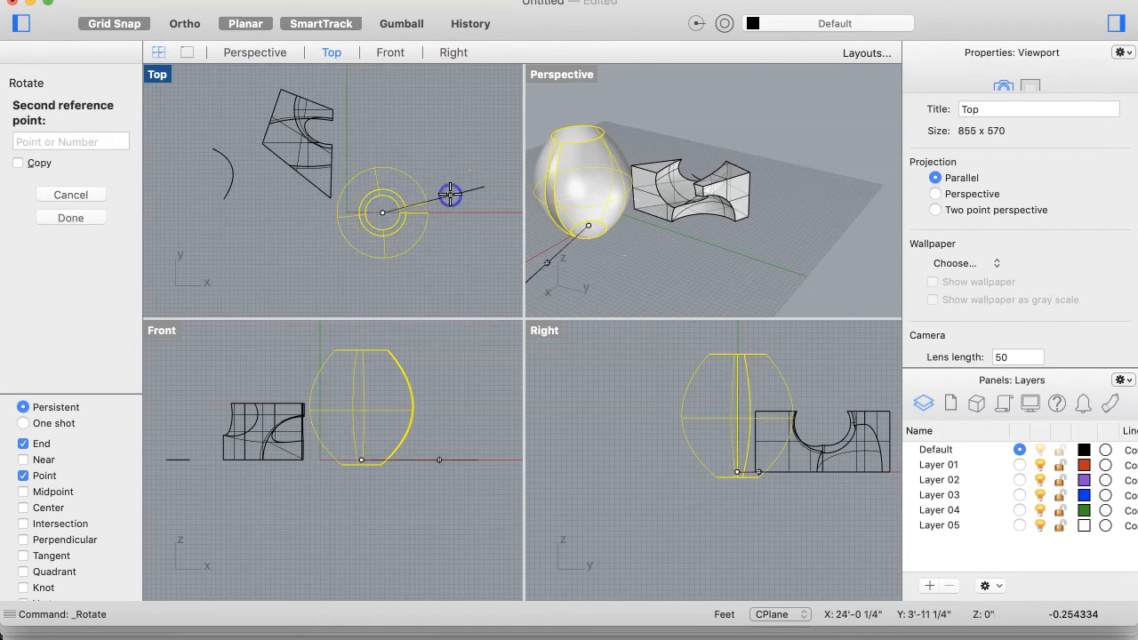
left_click(326, 168)
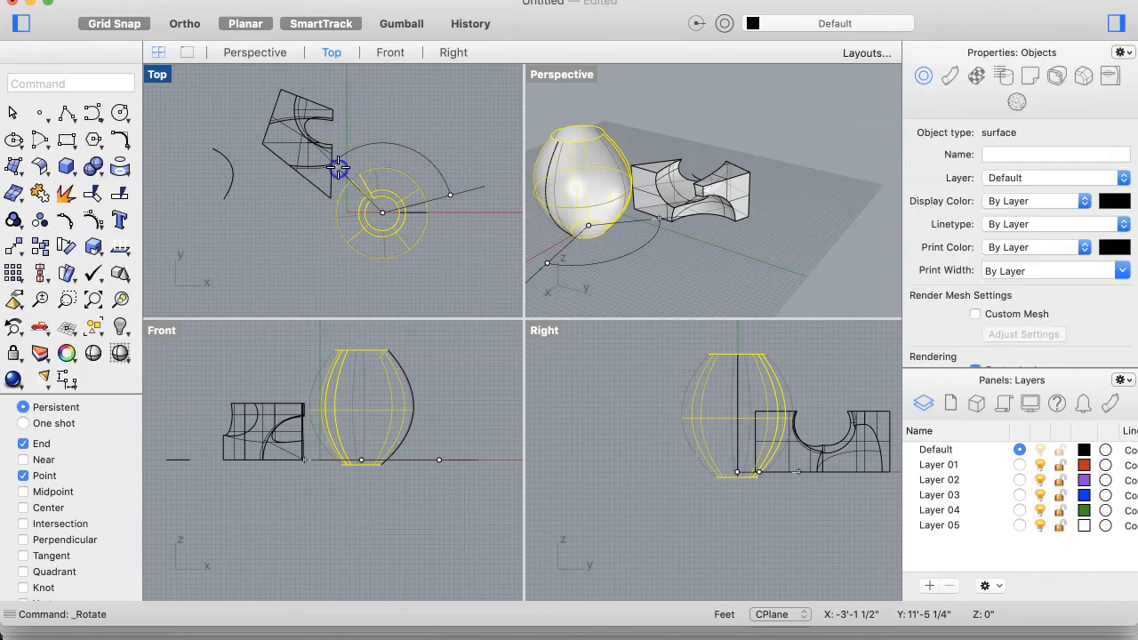
Step: Move the gapped revolved surface in the Top view onto the carved block's pointed corner so the corner sits in the opening
left_click_drag(409, 199, 370, 199)
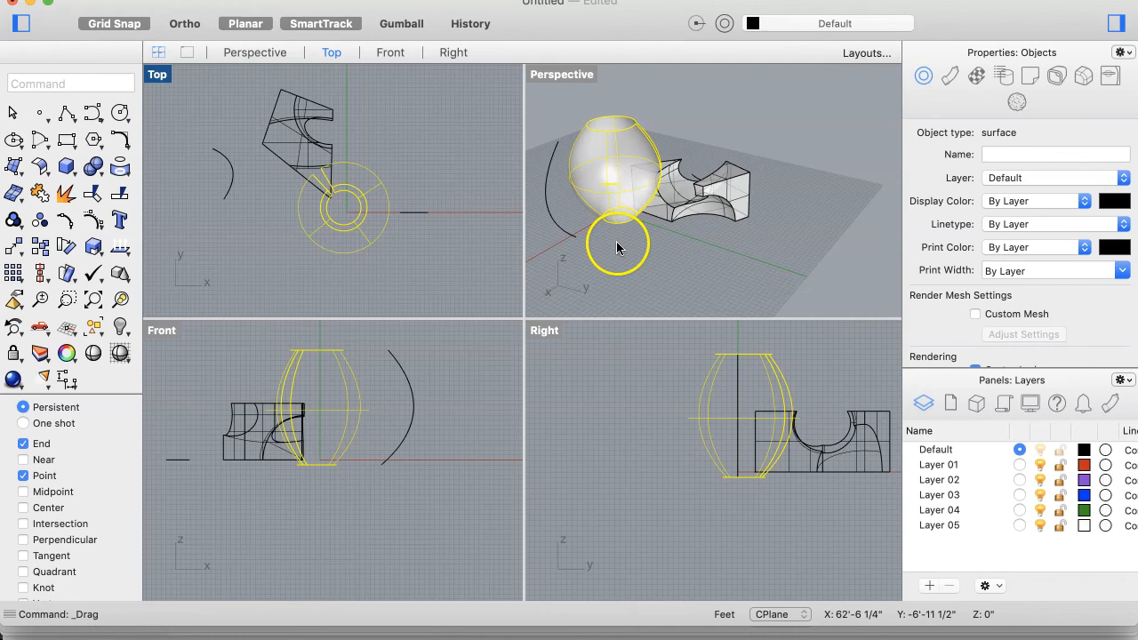
left_click(638, 252)
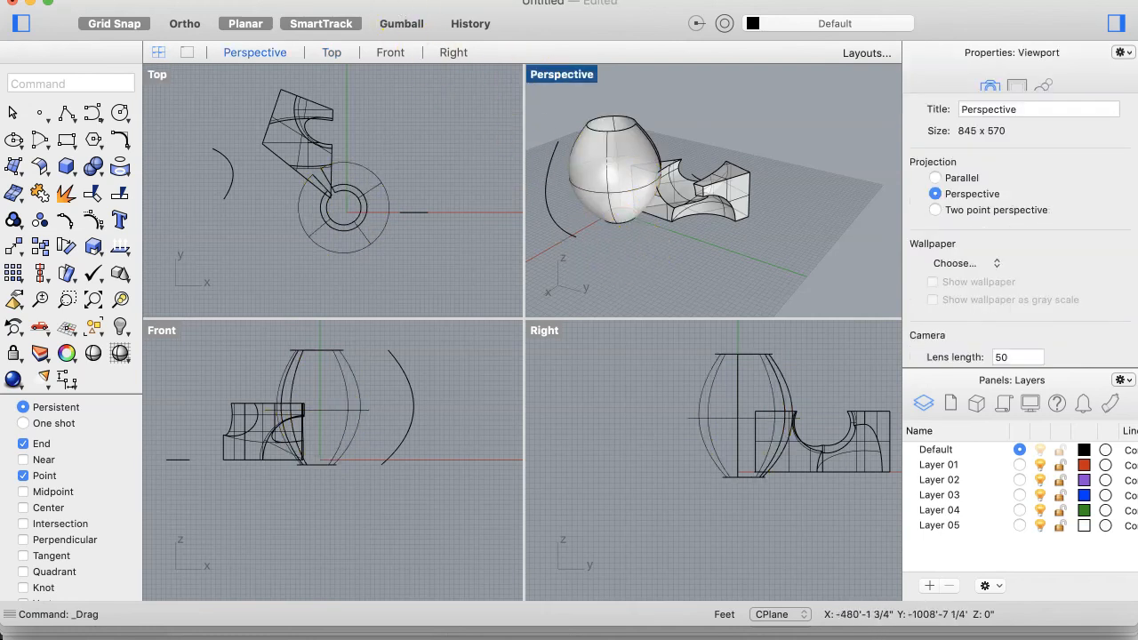
Step: Try a Boolean Two Objects operation between the carved block and the gapped revolved surface, and inspect where the opening meets the block
left_click(378, 1)
left_click(469, 471)
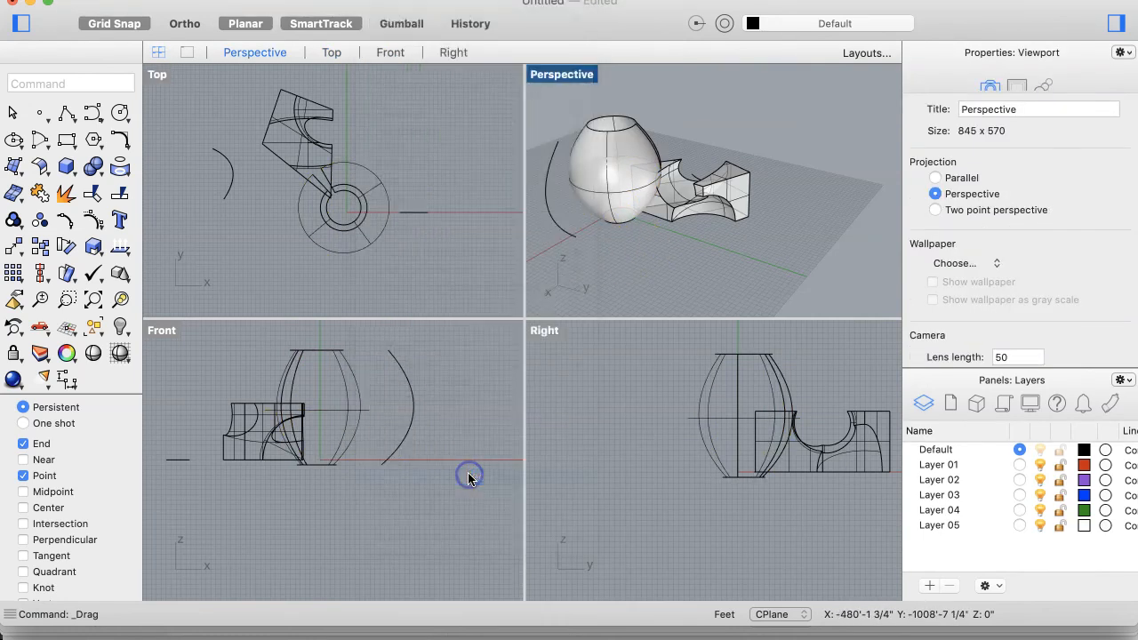
left_click(722, 180)
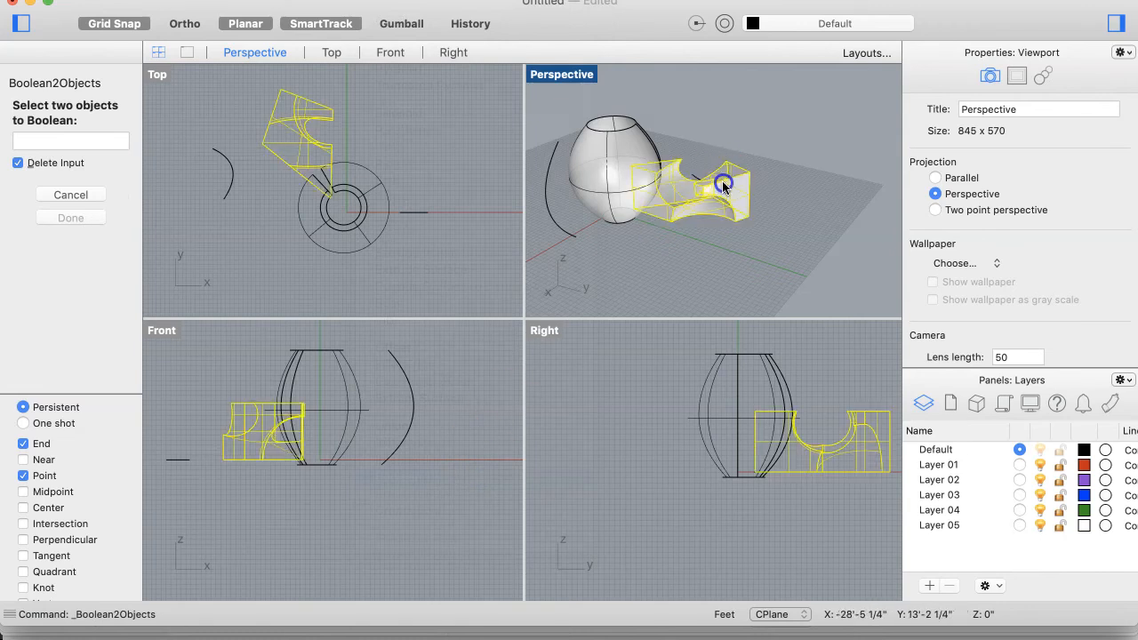
left_click(608, 173)
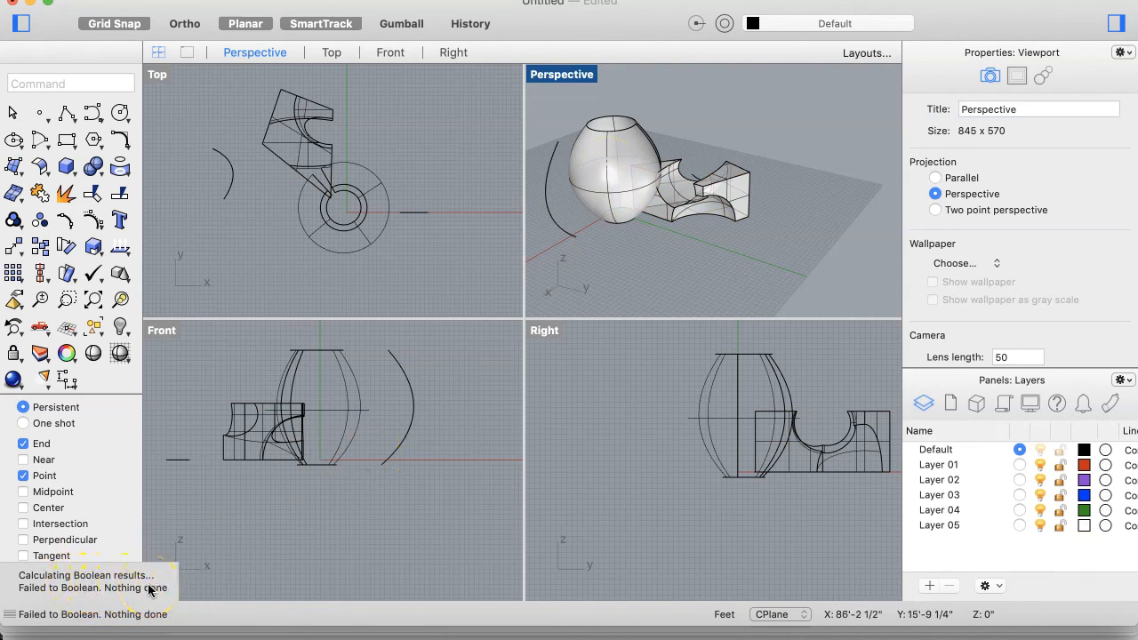
right_click_drag(659, 215, 660, 215)
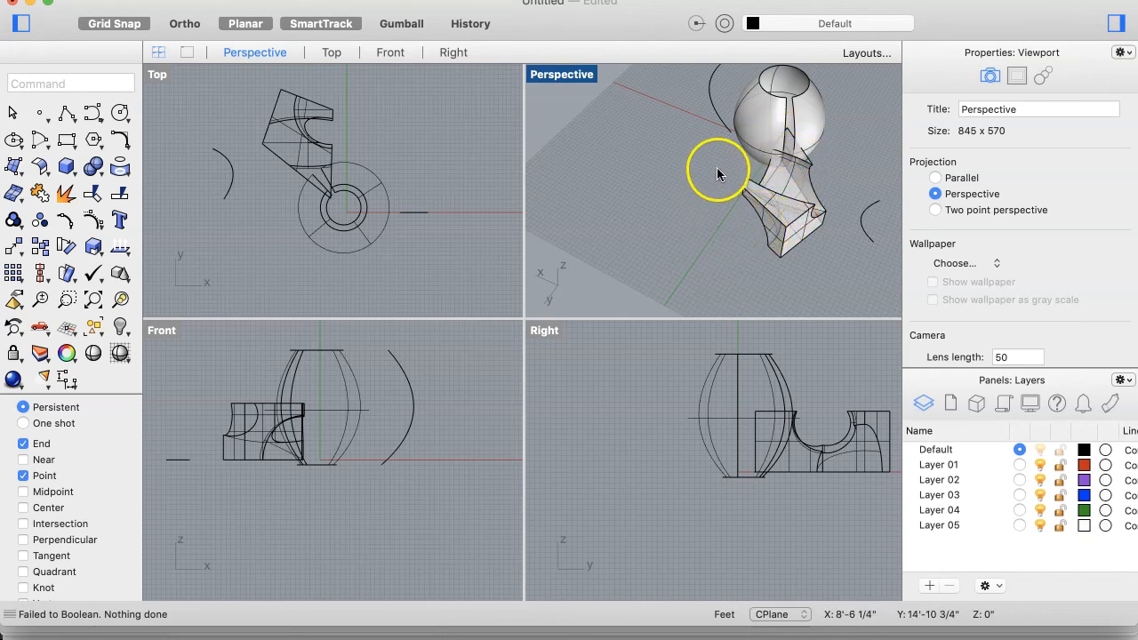
right_click_drag(721, 170, 721, 171)
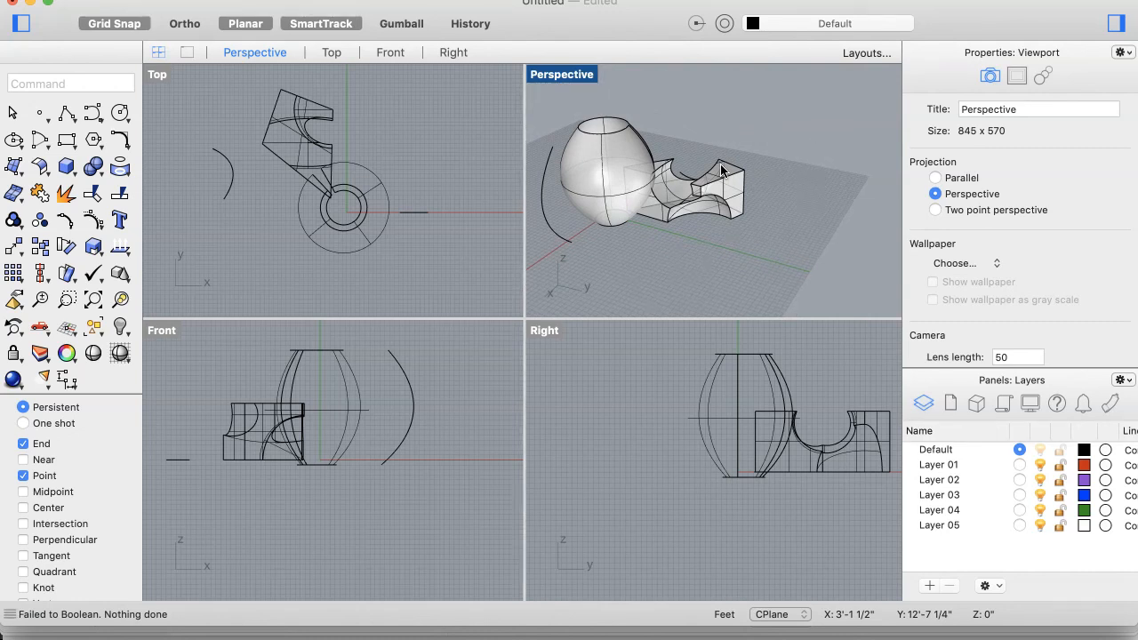
left_click(690, 234)
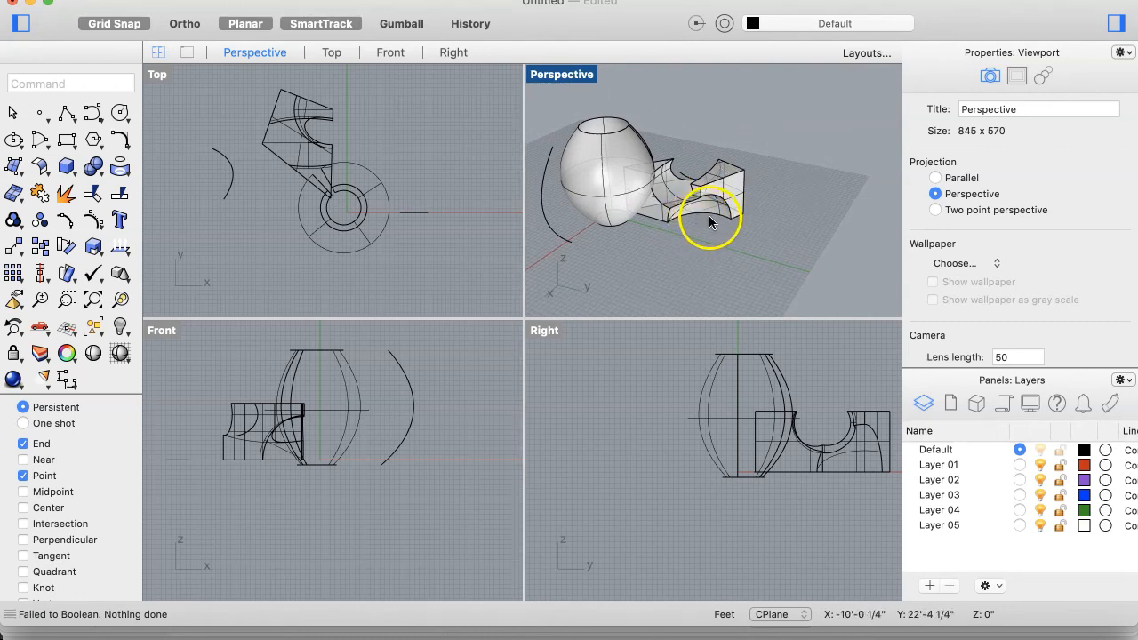